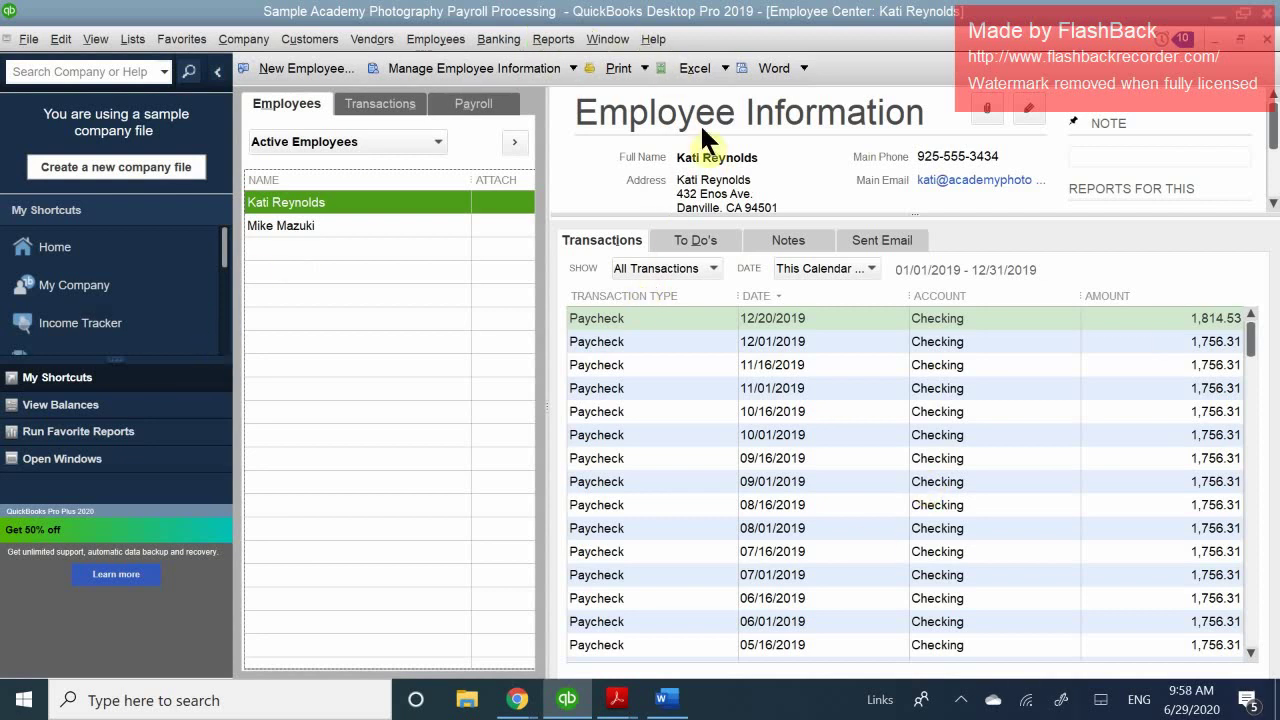
- Show the payroll section of the Employee Center, and switch to QB CH 11.pdf in Adobe Acrobat Reader
left_click(476, 103)
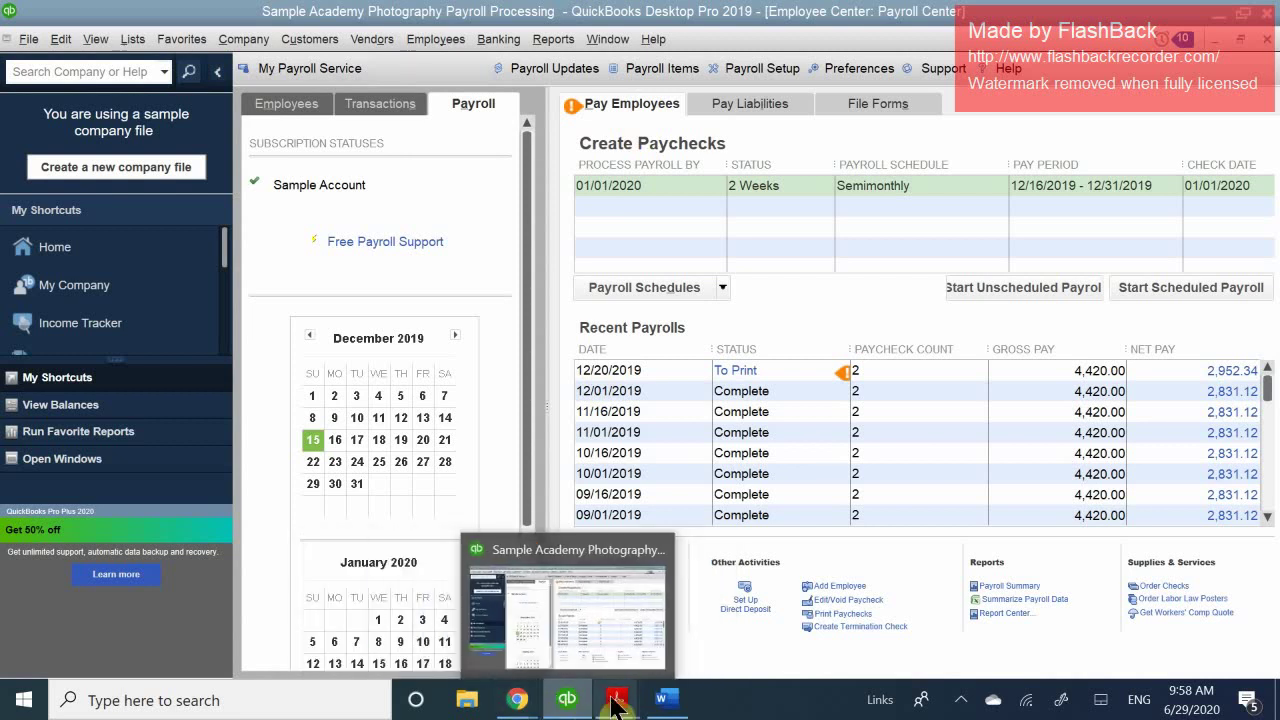
mouse_move(614, 705)
left_click(390, 630)
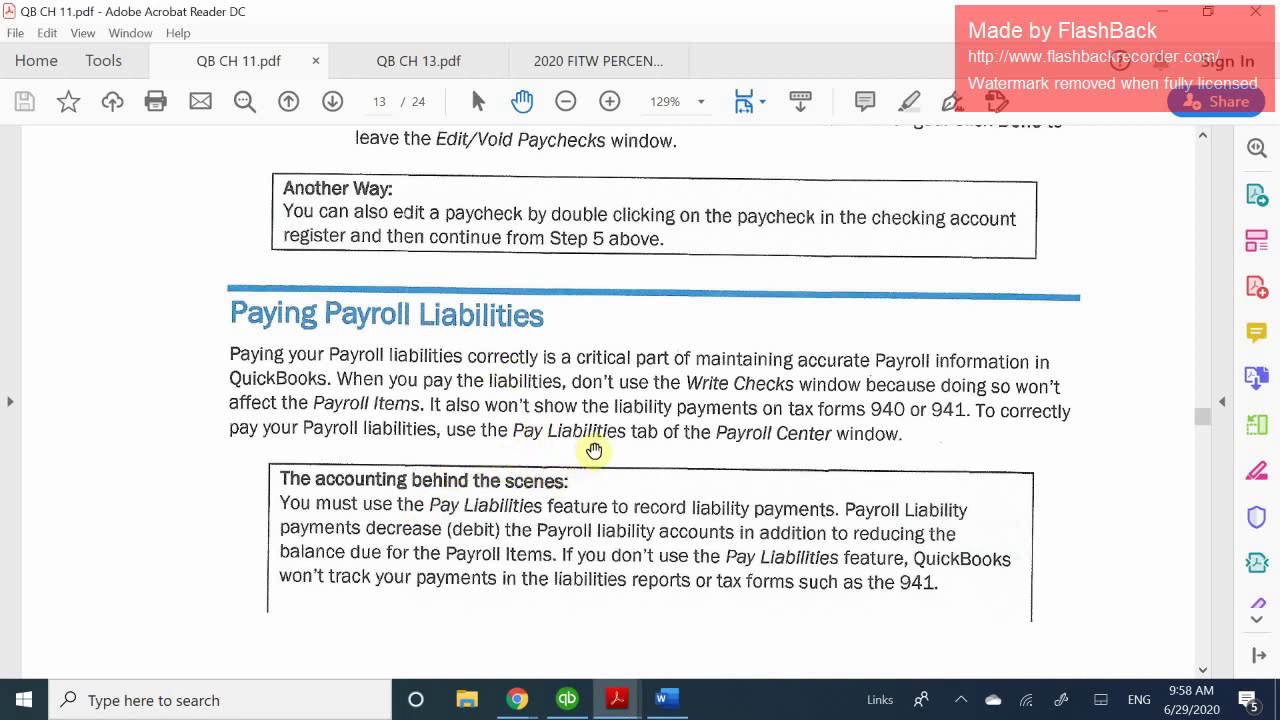
- Read the Paying Payroll Liabilities introduction and its box on the accounting behind the scenes
scroll(594, 451, "down", 1)
scroll(592, 453, "down", 2)
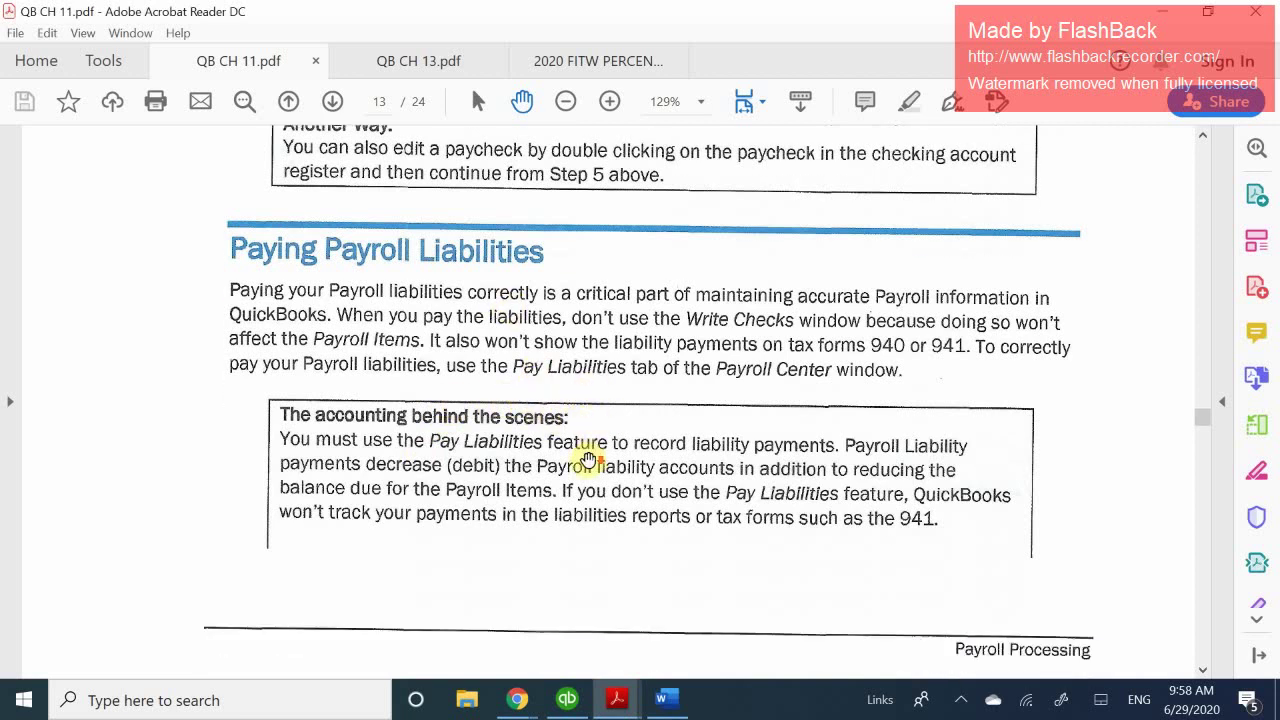
scroll(604, 441, "down", 11)
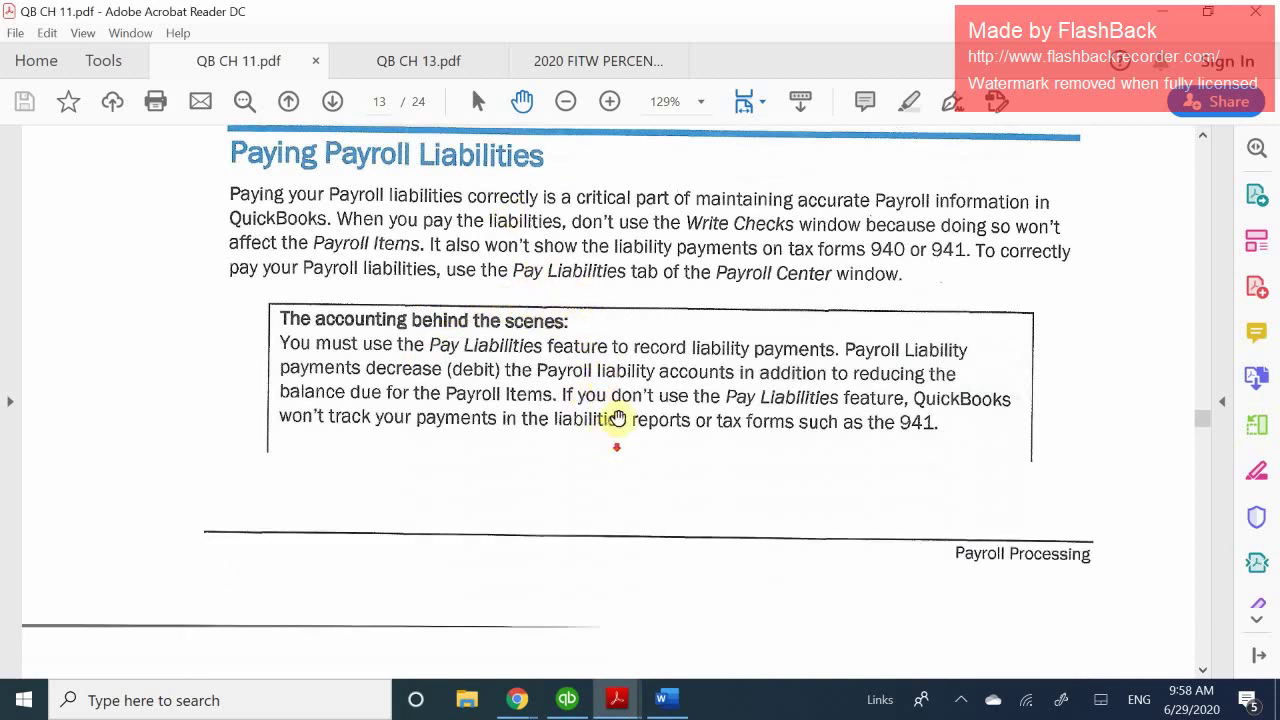
scroll(631, 417, "down", 10)
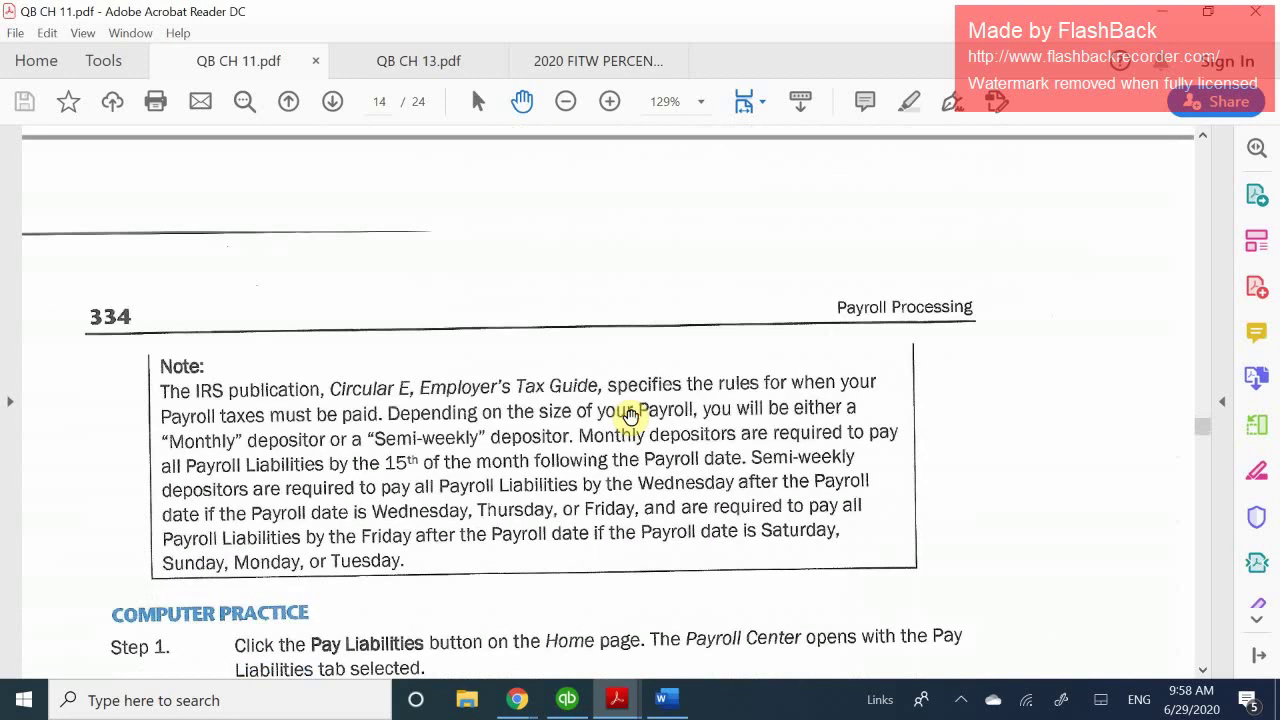
scroll(631, 417, "down", 5)
scroll(631, 417, "up", 20)
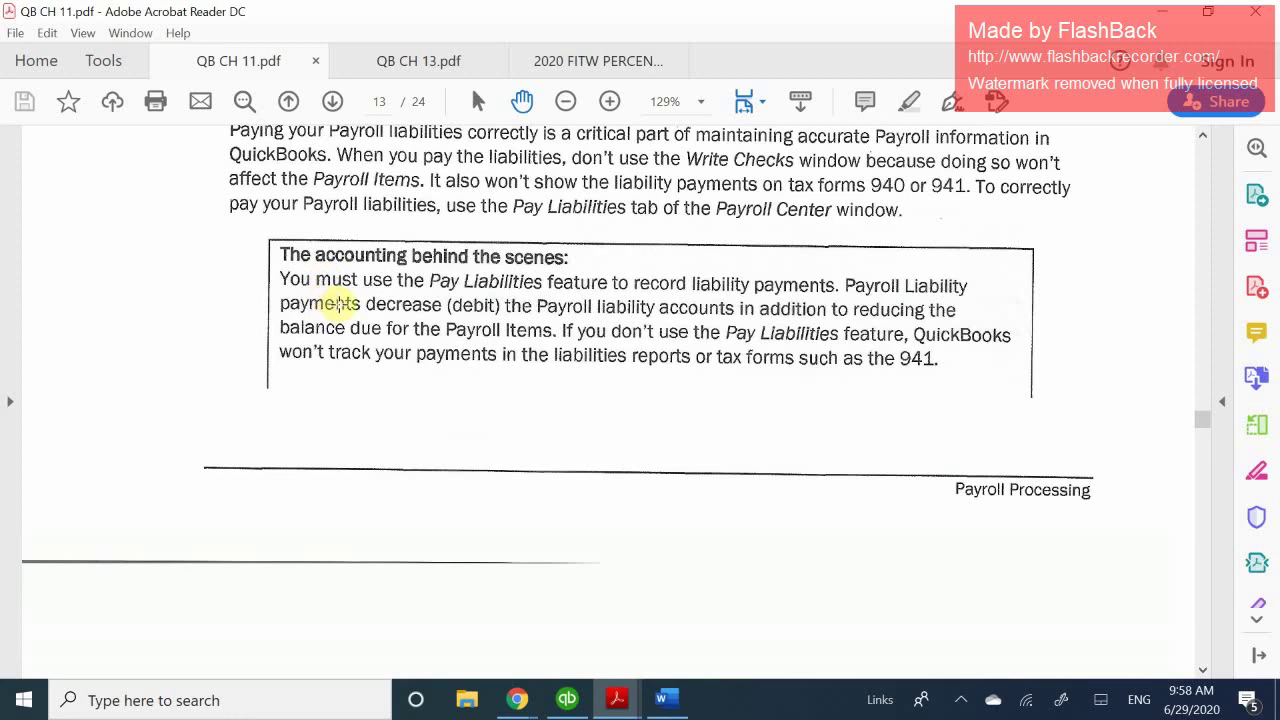
- Read the page 334 note on the rules for when monthly and semi-weekly depositors must pay payroll taxes
scroll(340, 302, "down", 5)
scroll(340, 302, "down", 3)
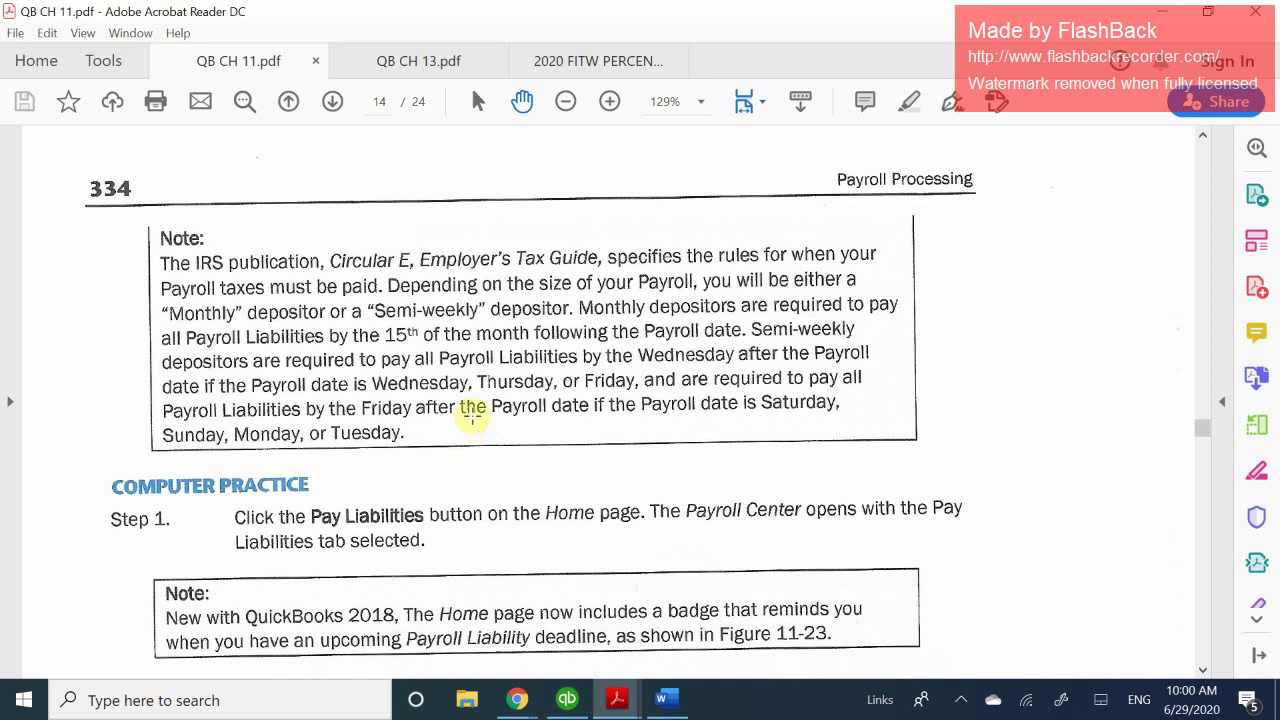
scroll(474, 418, "down", 1)
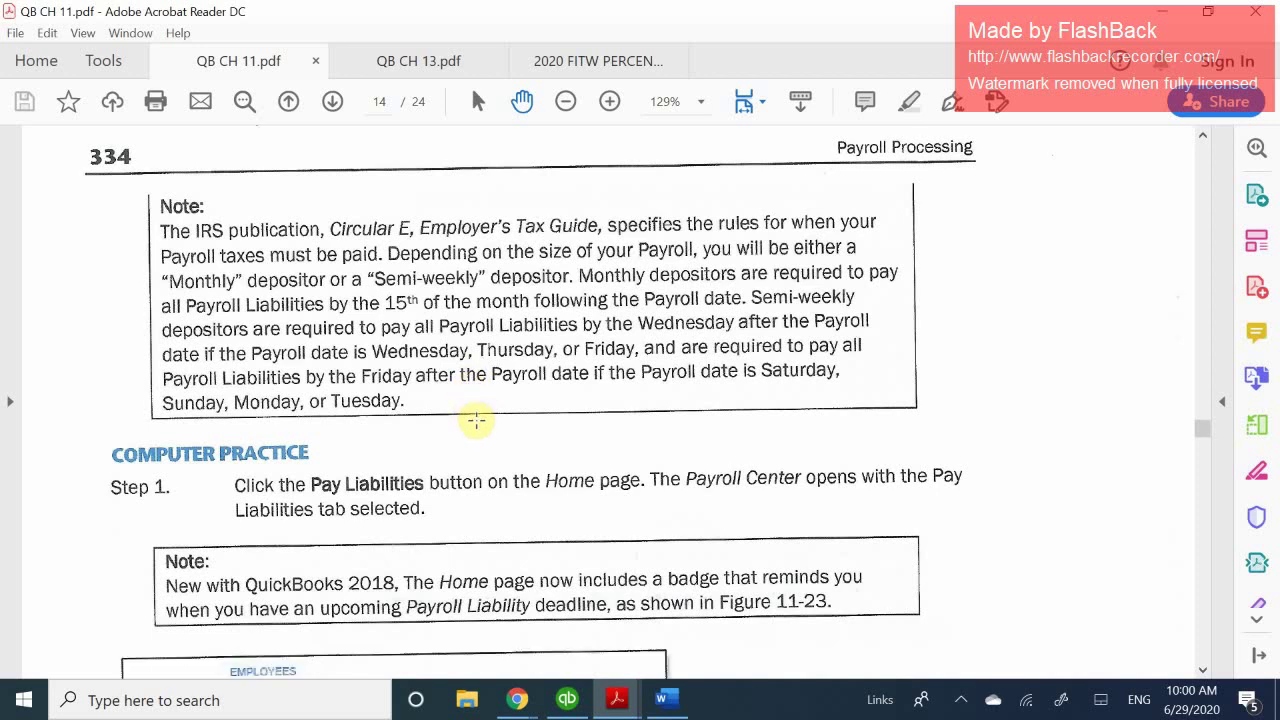
scroll(476, 420, "down", 4)
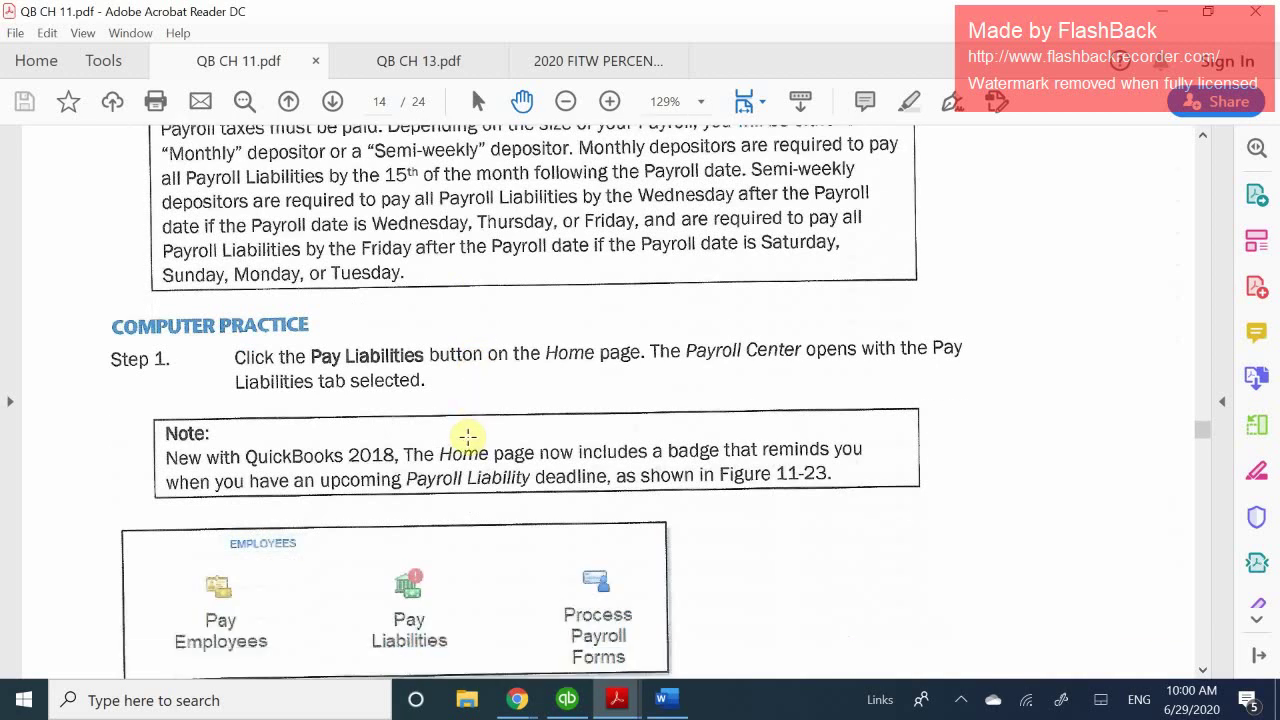
scroll(467, 437, "up", 3)
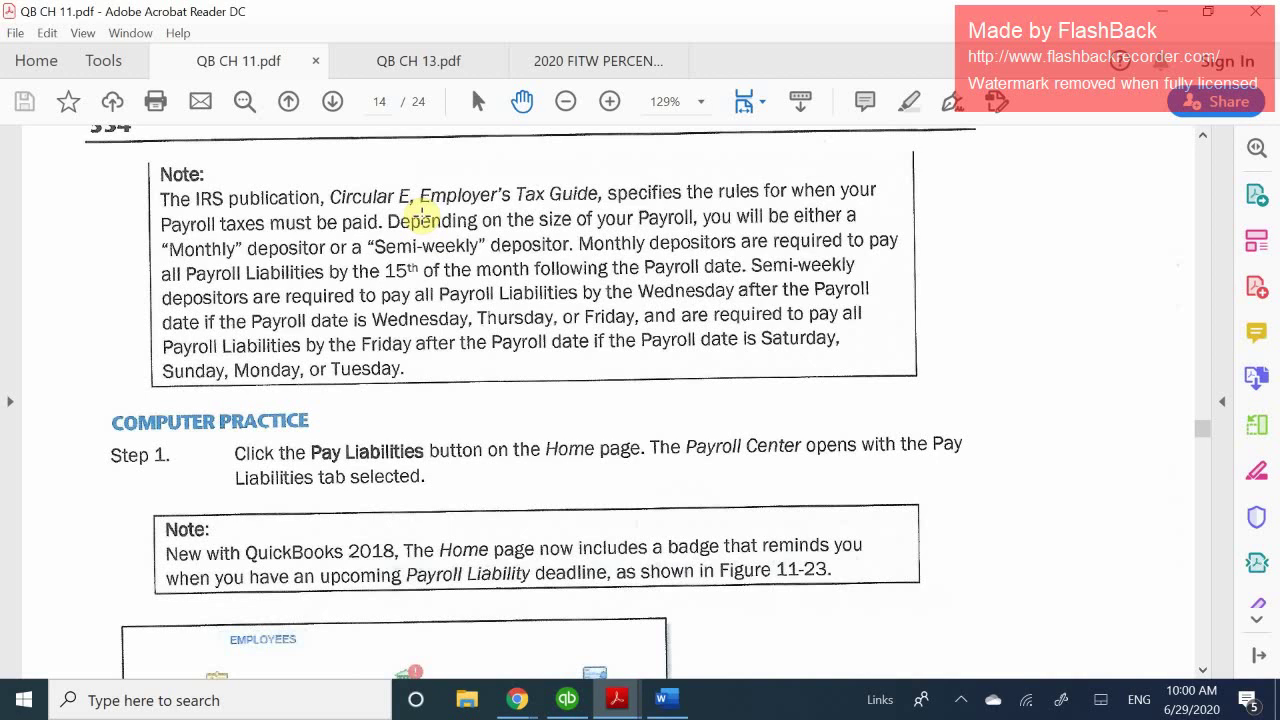
scroll(425, 215, "down", 2)
scroll(425, 215, "up", 2)
scroll(424, 218, "down", 3)
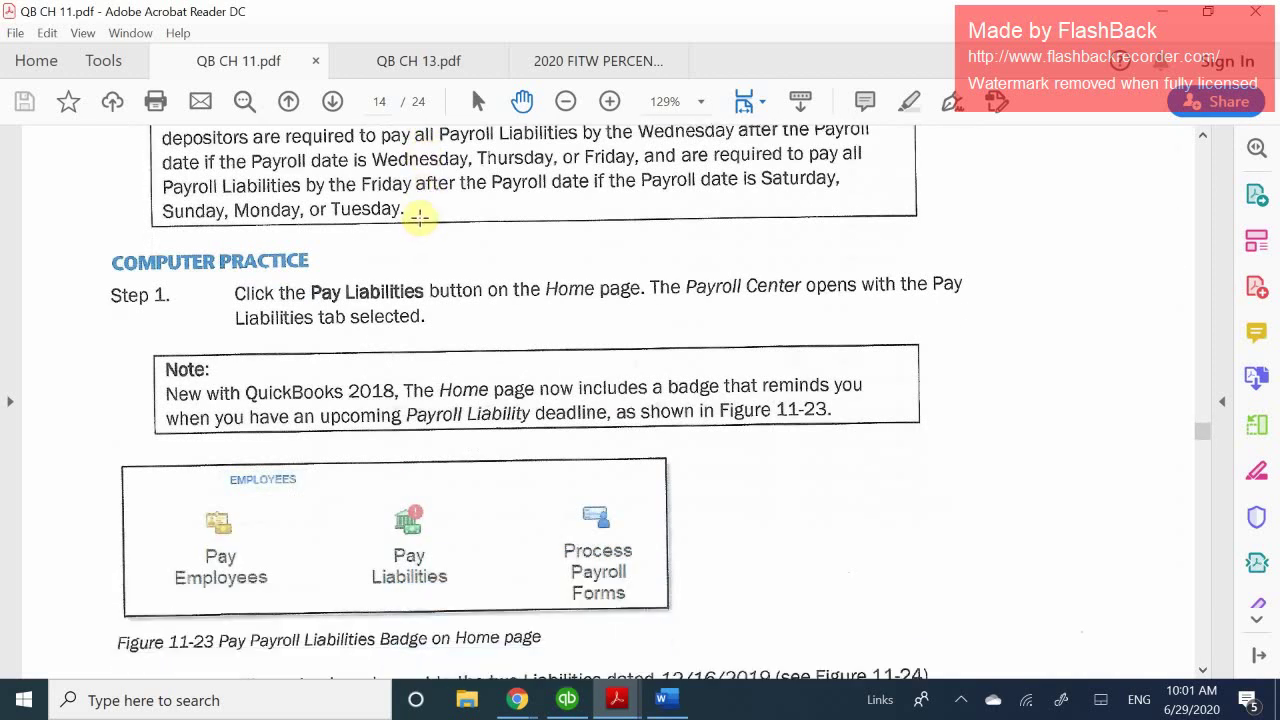
scroll(424, 218, "down", 2)
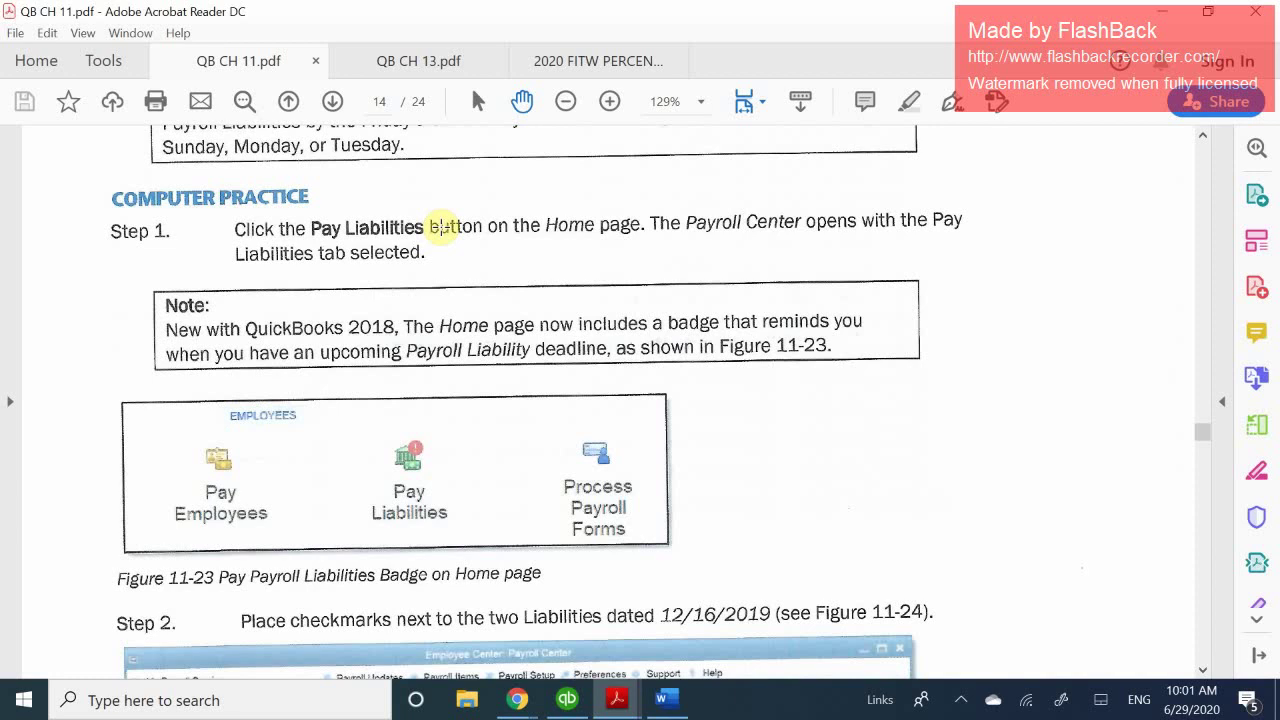
scroll(441, 226, "up", 3)
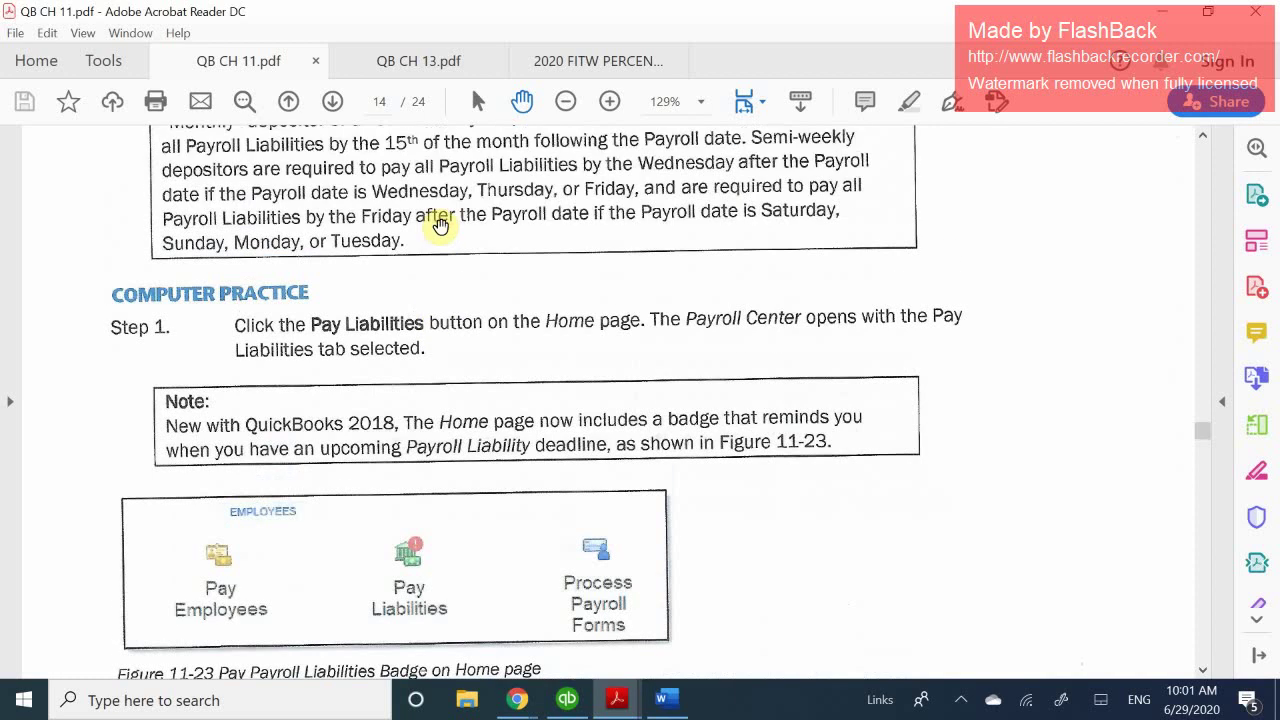
scroll(441, 226, "down", 2)
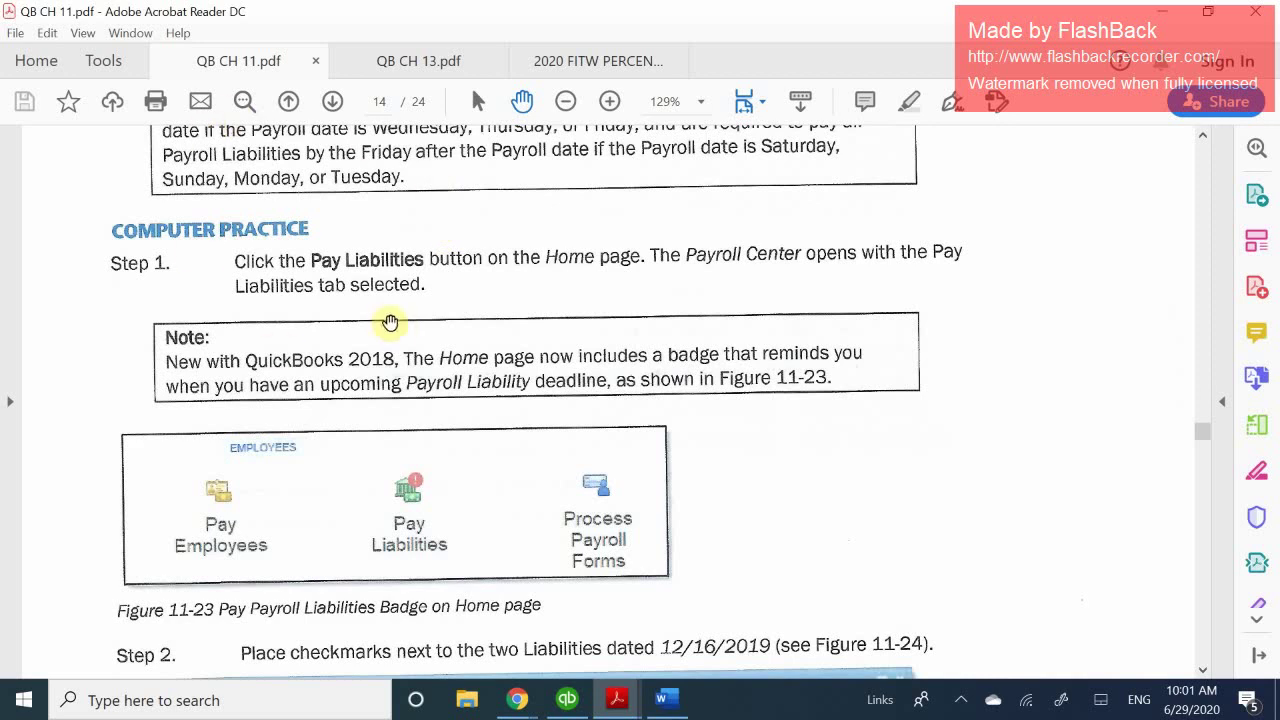
- Read Computer Practice Steps 1 and 2 with Figures 11-23 and 11-24 on selecting the payroll liabilities
scroll(403, 334, "down", 2)
scroll(406, 343, "down", 1)
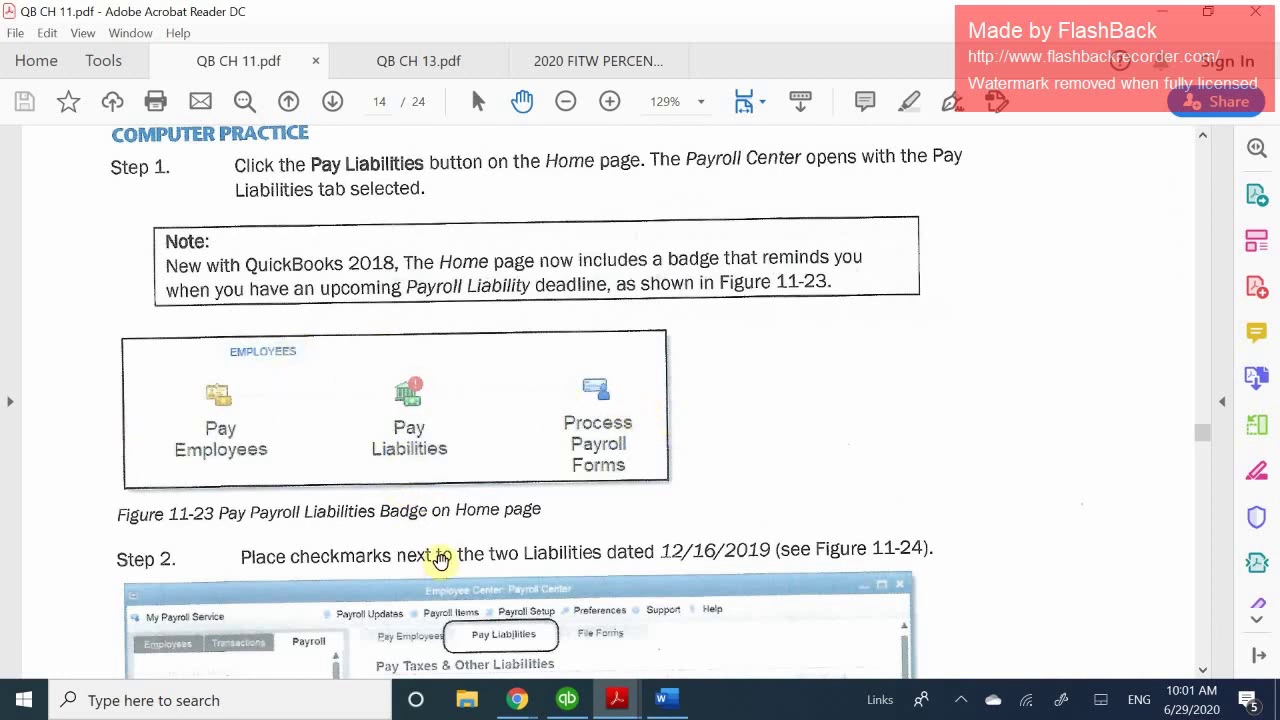
scroll(491, 463, "up", 2)
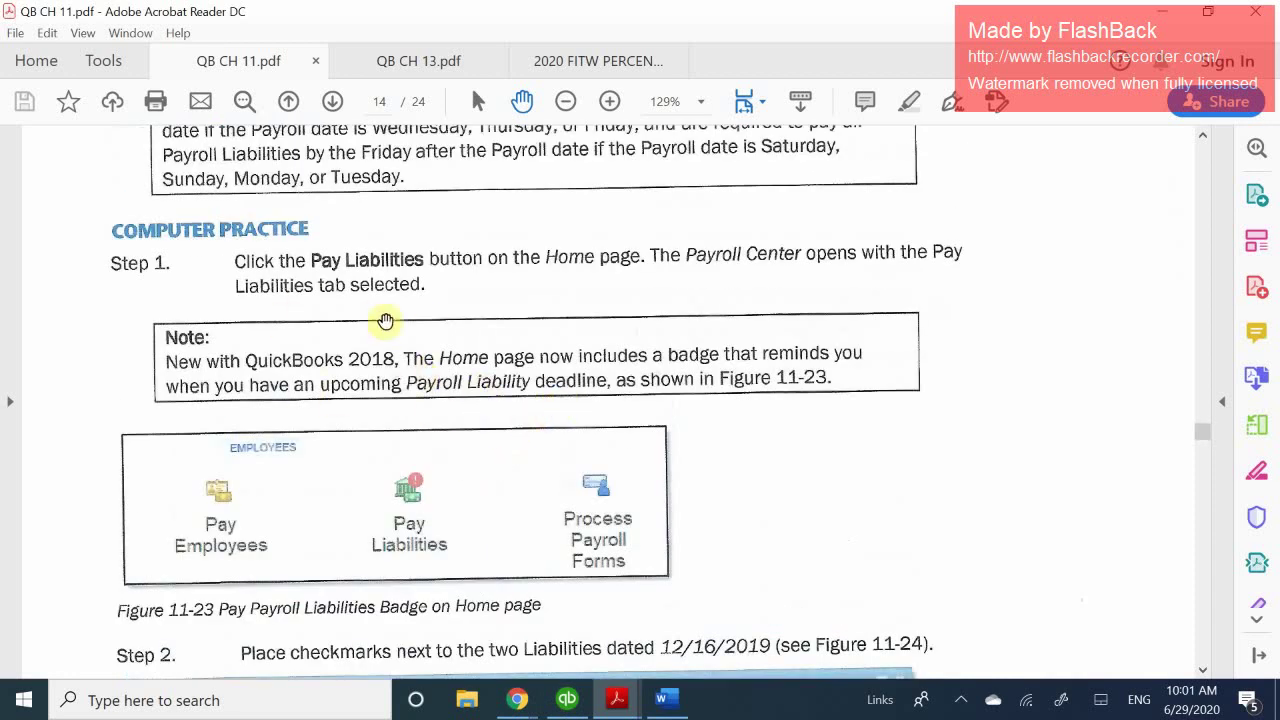
scroll(552, 483, "down", 2)
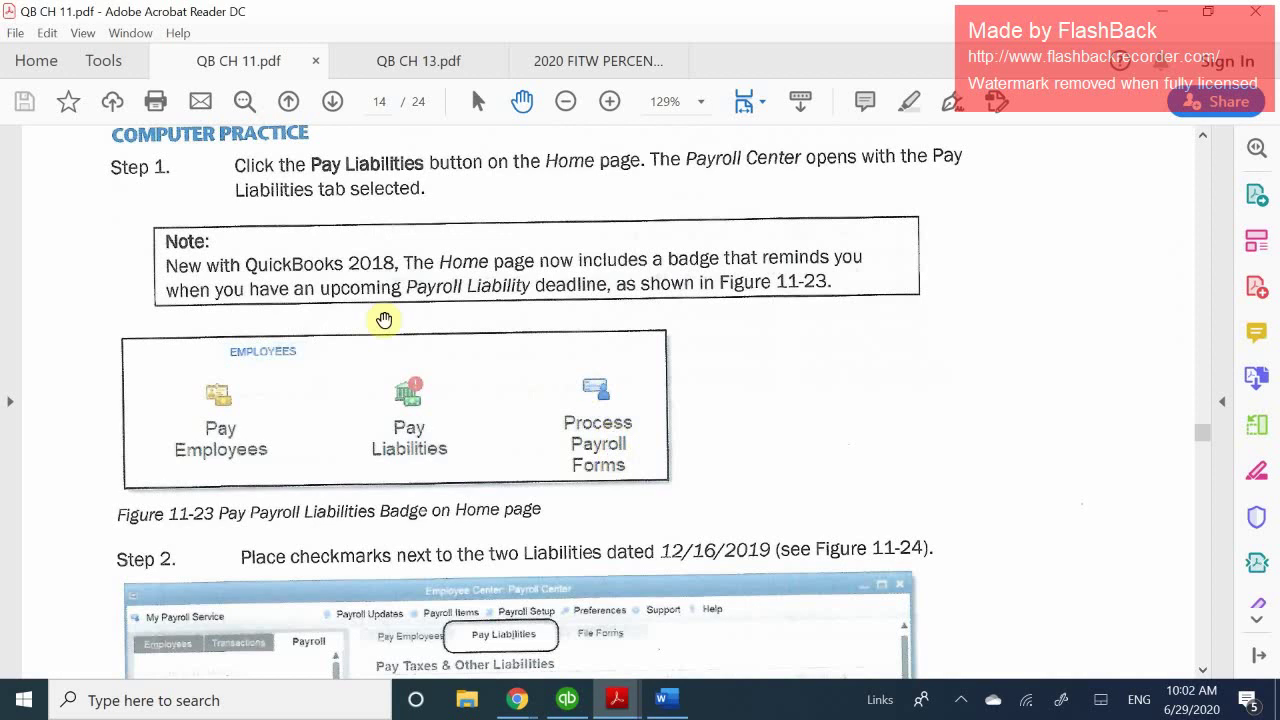
scroll(500, 512, "down", 2)
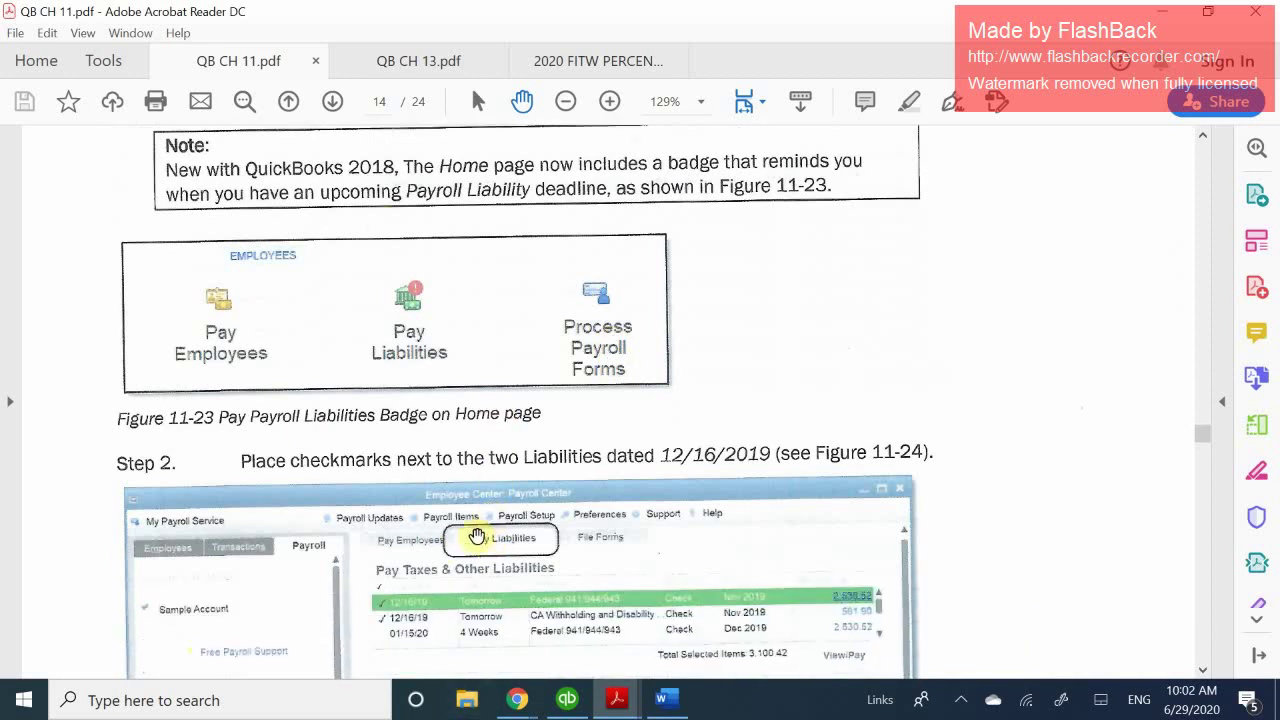
scroll(470, 540, "down", 1)
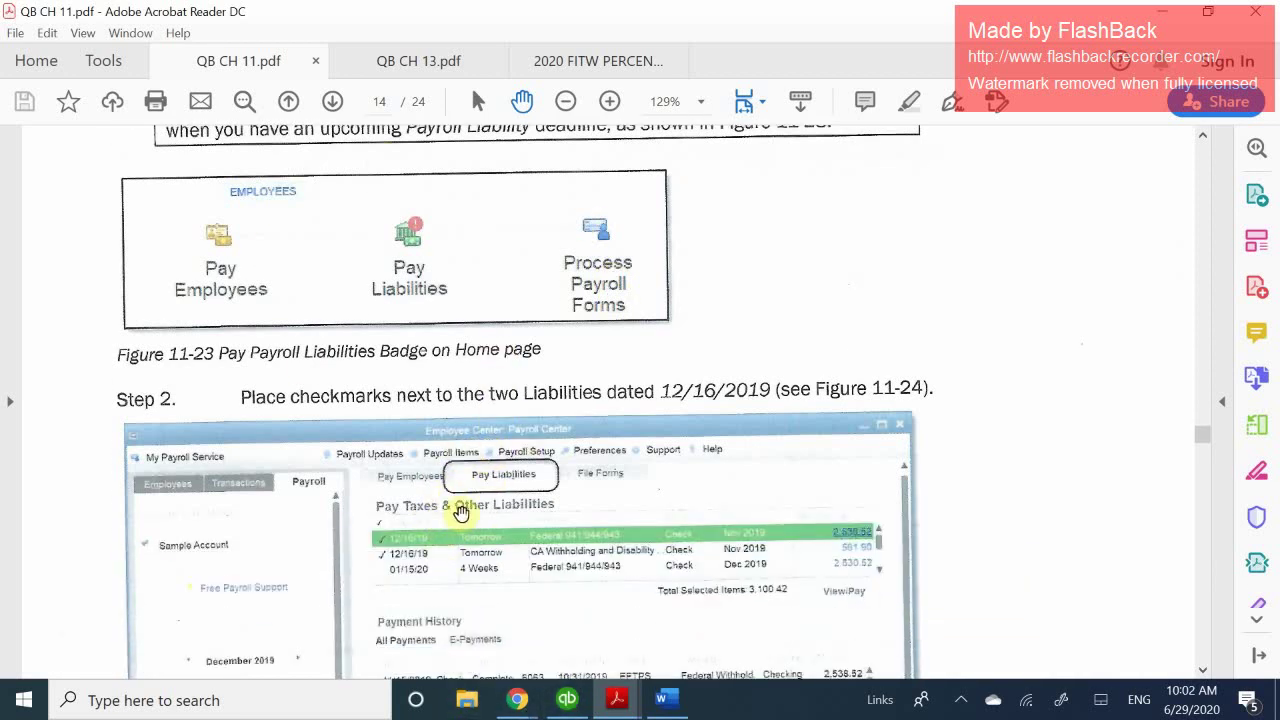
scroll(501, 482, "down", 1)
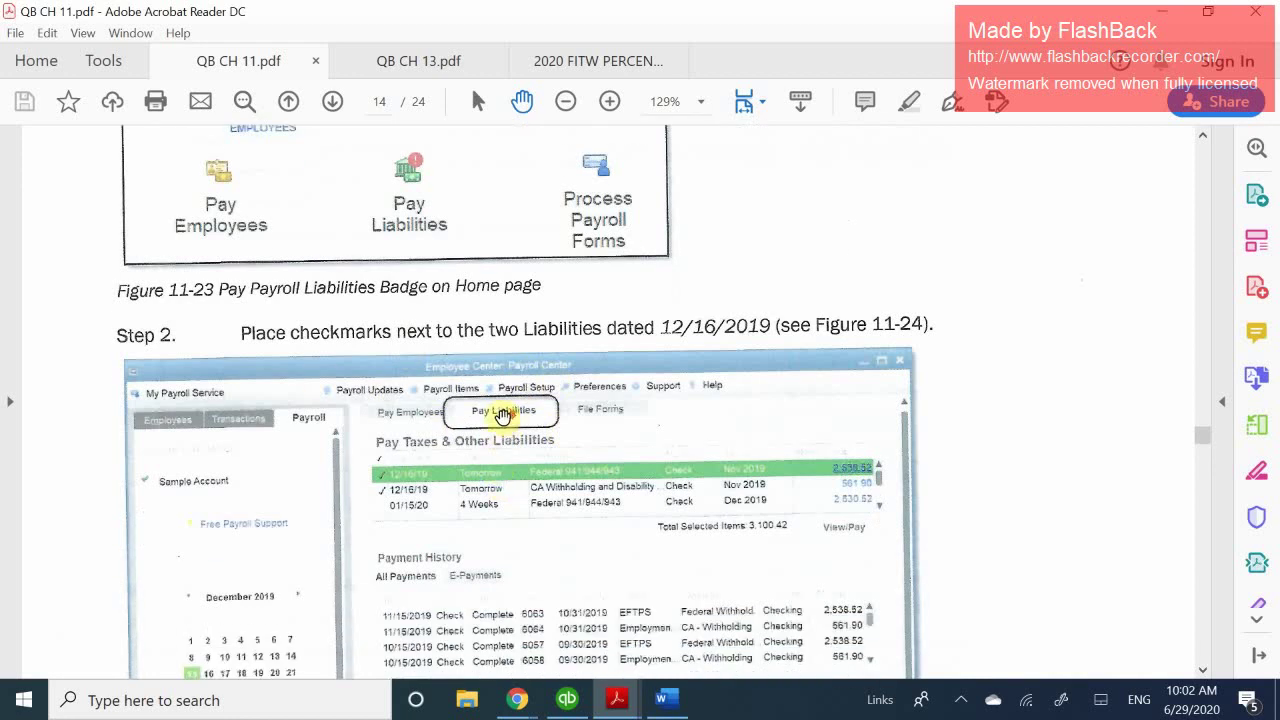
scroll(510, 420, "down", 2)
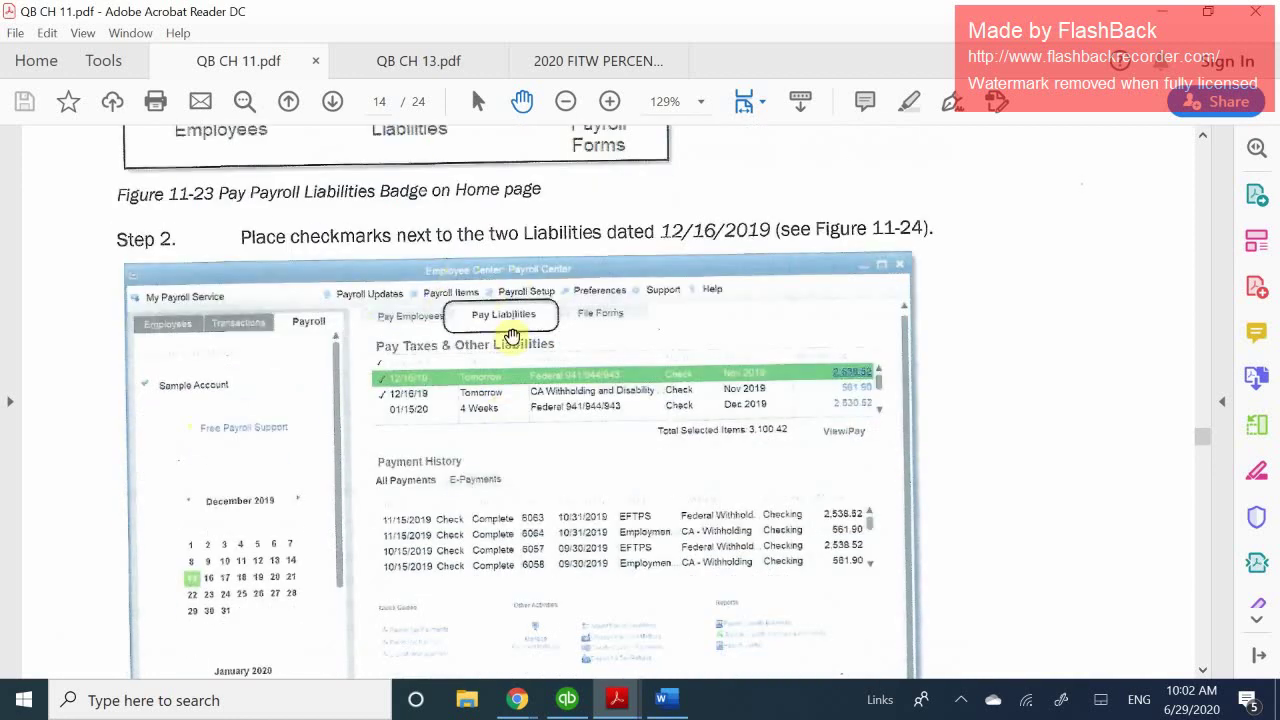
scroll(509, 343, "down", 3)
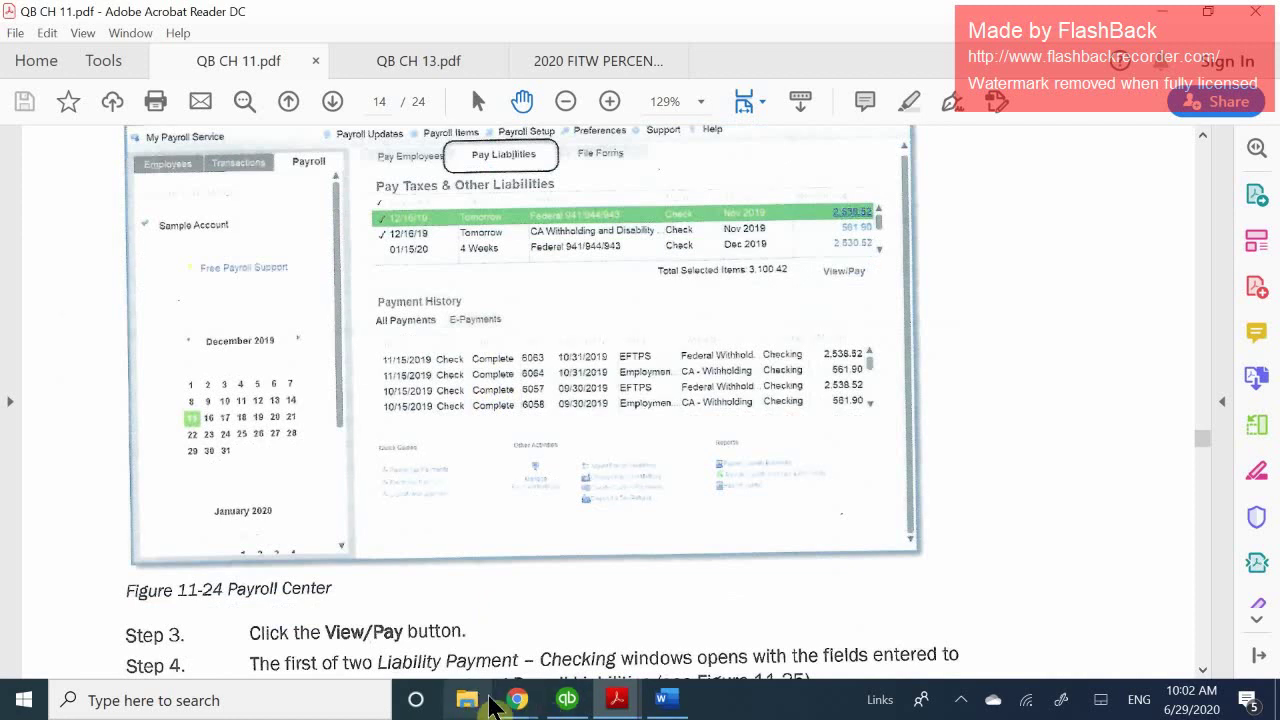
- Switch back to QuickBooks and show the Pay Liabilities section of the Payroll Center
left_click(517, 700)
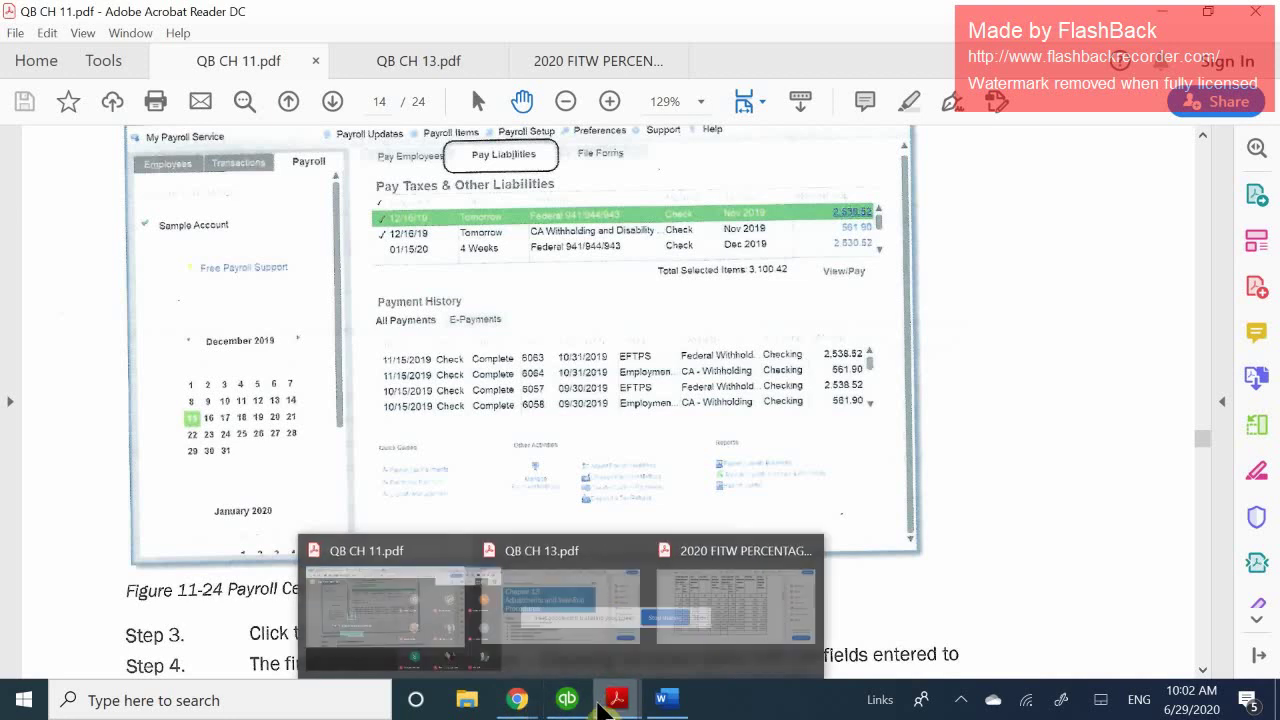
mouse_move(570, 703)
left_click(595, 624)
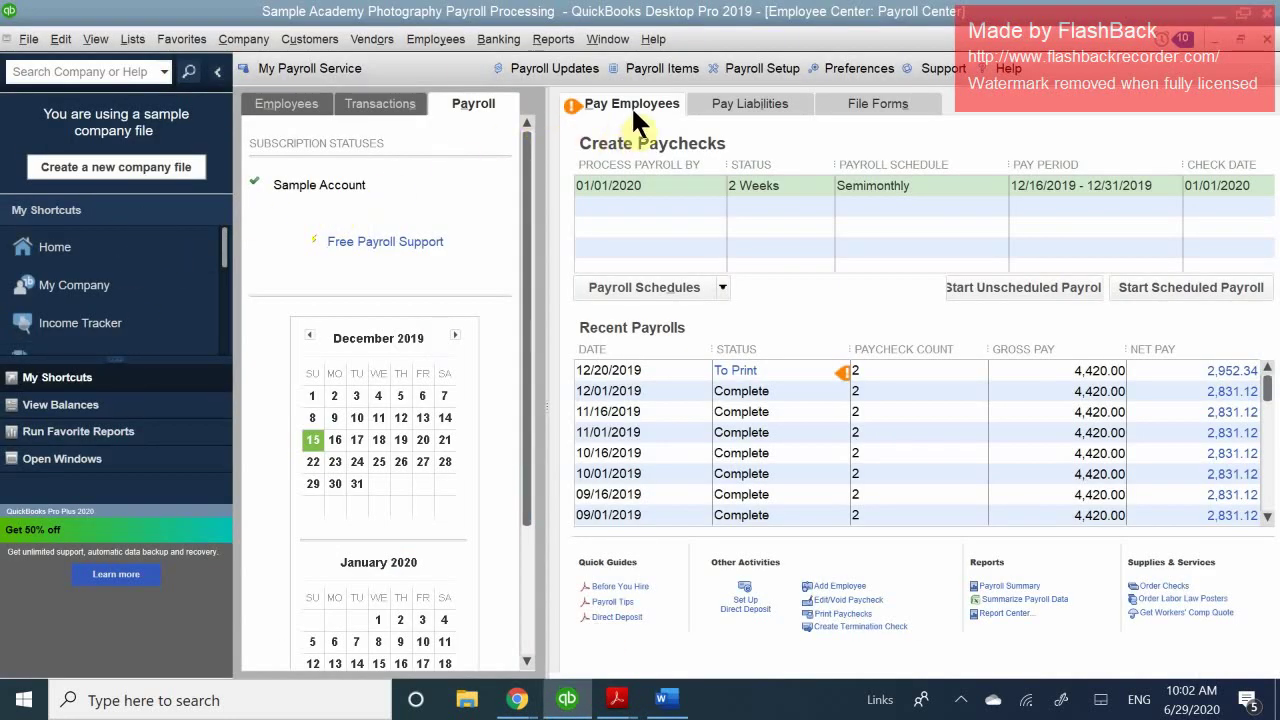
left_click(735, 105)
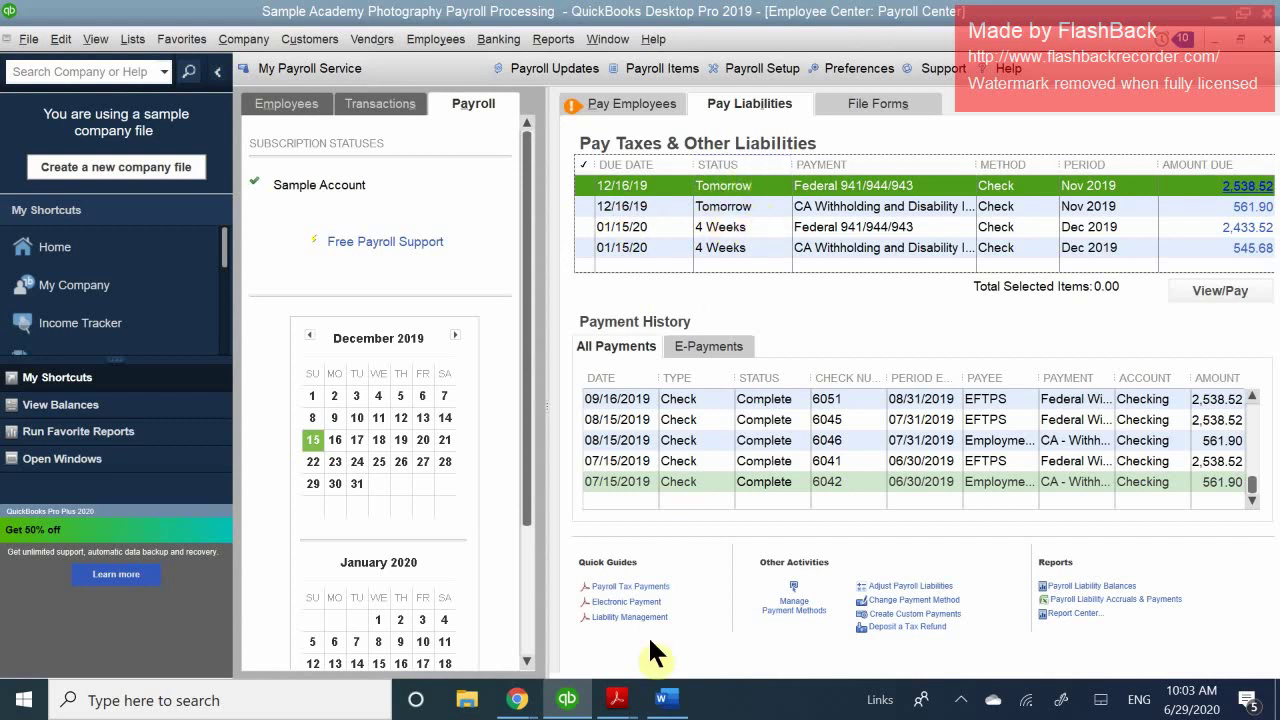
- Return to QB CH 11.pdf in Acrobat Reader and read Steps 3 to 5 with the Liability Payment - Checking figure
left_click(617, 699)
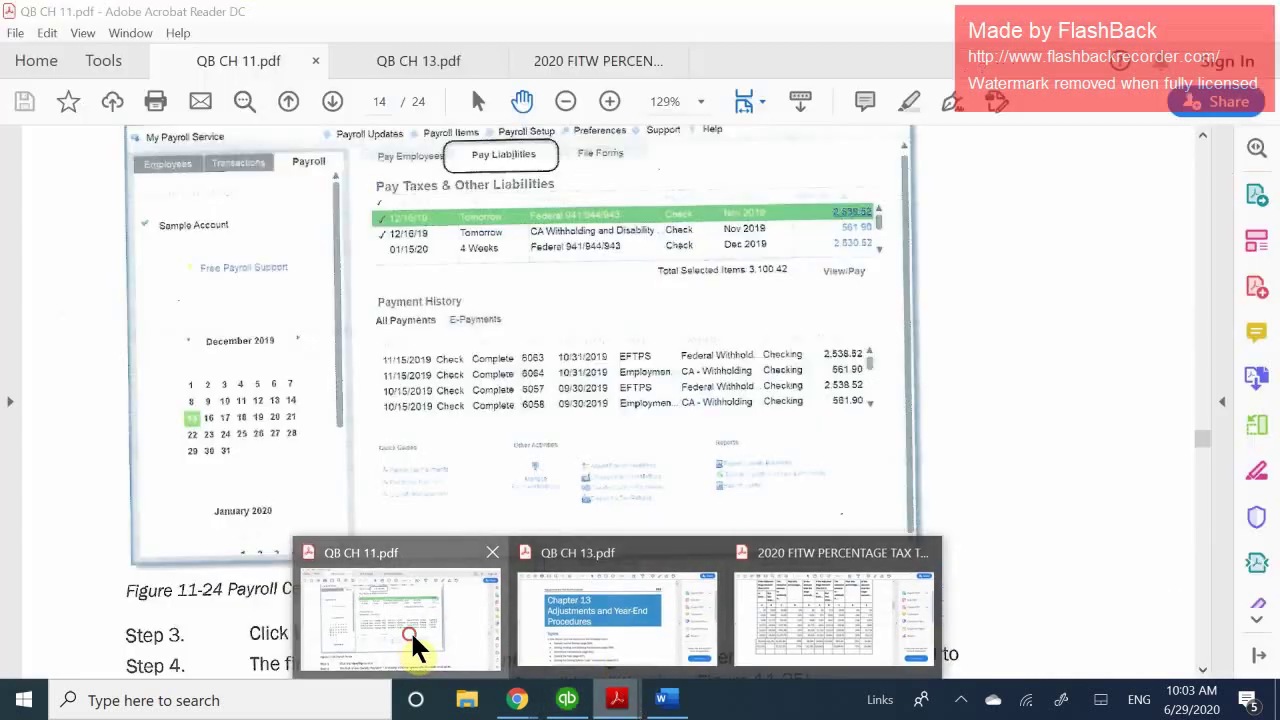
left_click(410, 630)
scroll(563, 417, "down", 3)
scroll(616, 425, "down", 4)
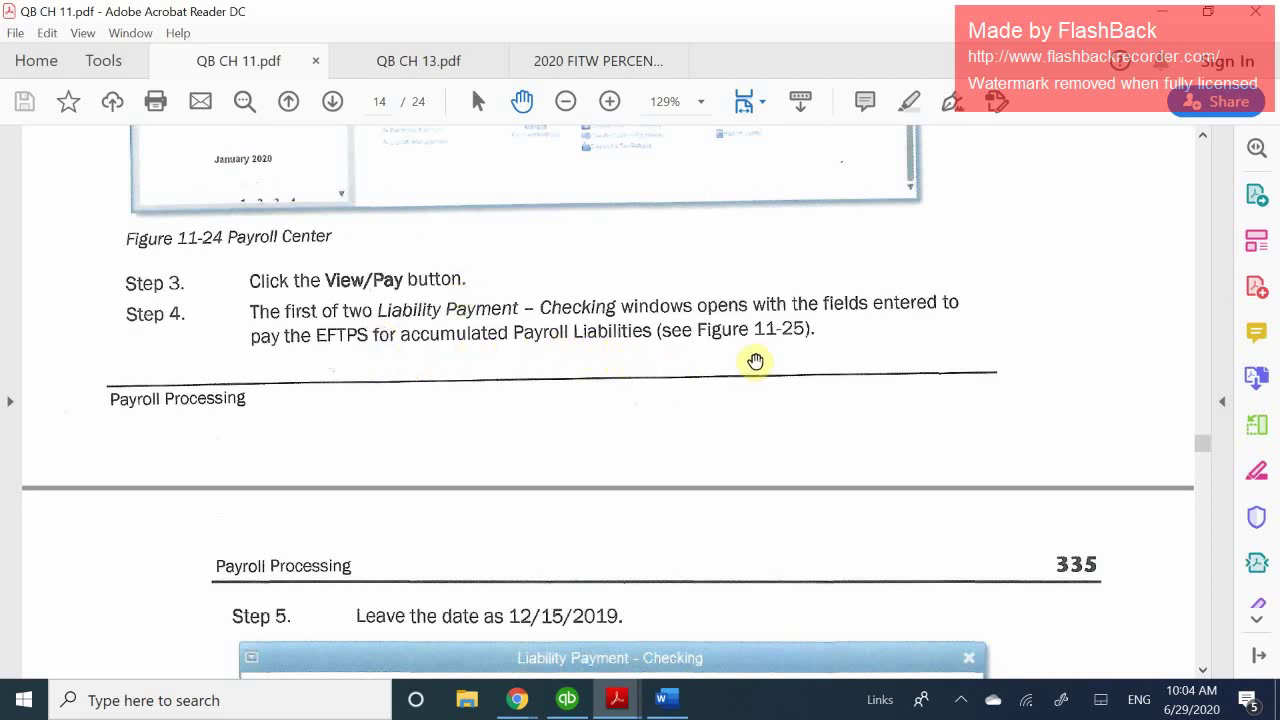
scroll(763, 386, "down", 5)
scroll(765, 389, "down", 3)
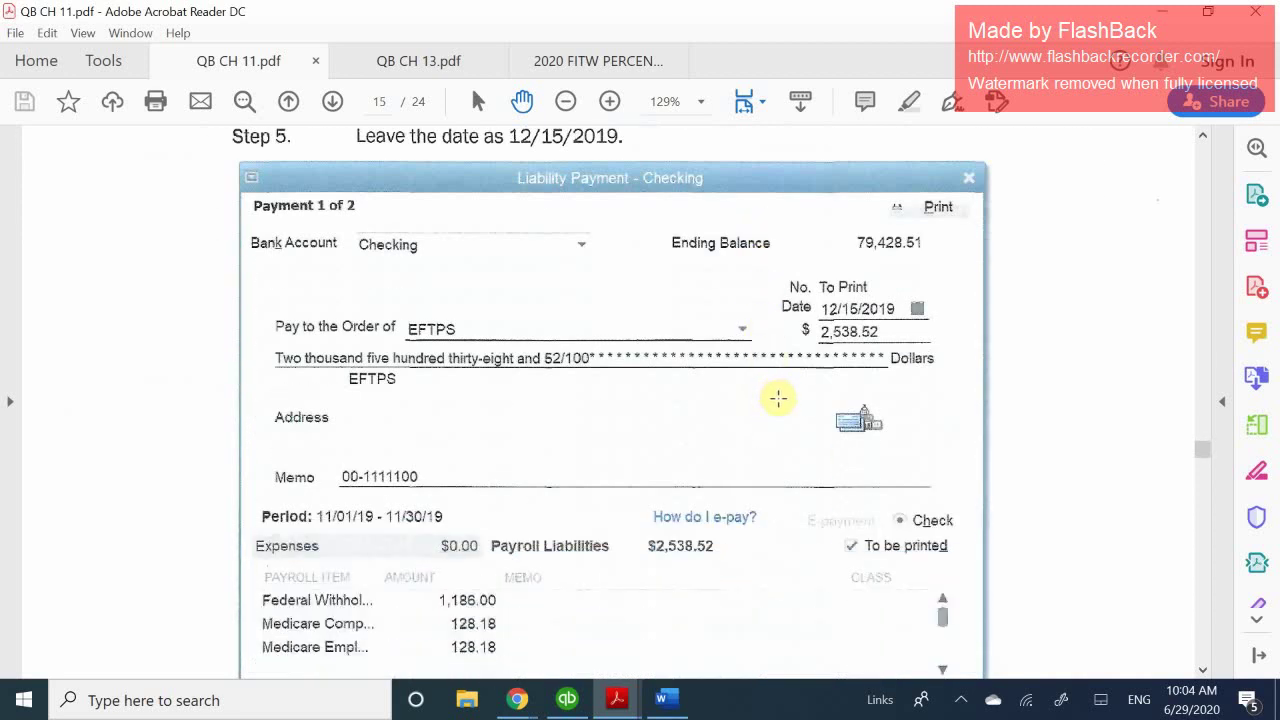
scroll(580, 600, "down", 1)
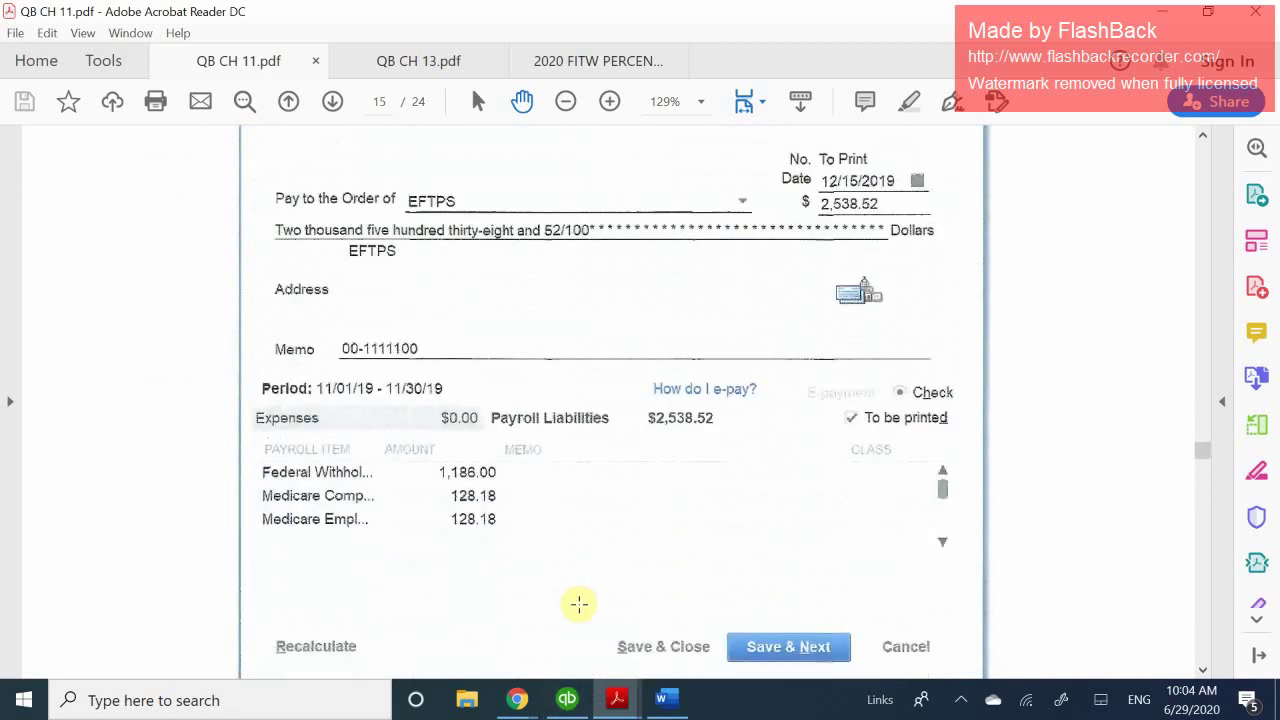
scroll(586, 602, "up", 1)
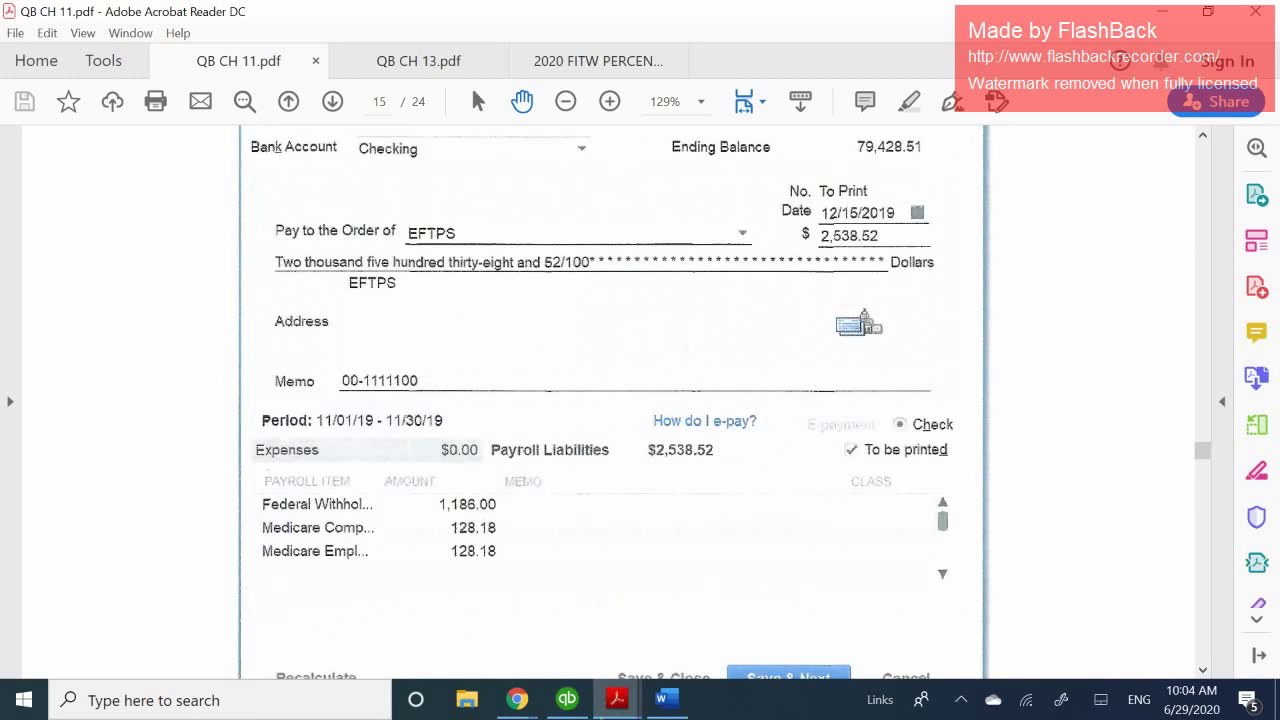
- In QuickBooks, mark the Federal 941/944/943 and CA Withholding and Disability liabilities due 12/16/19, and open them for payment
mouse_move(600, 705)
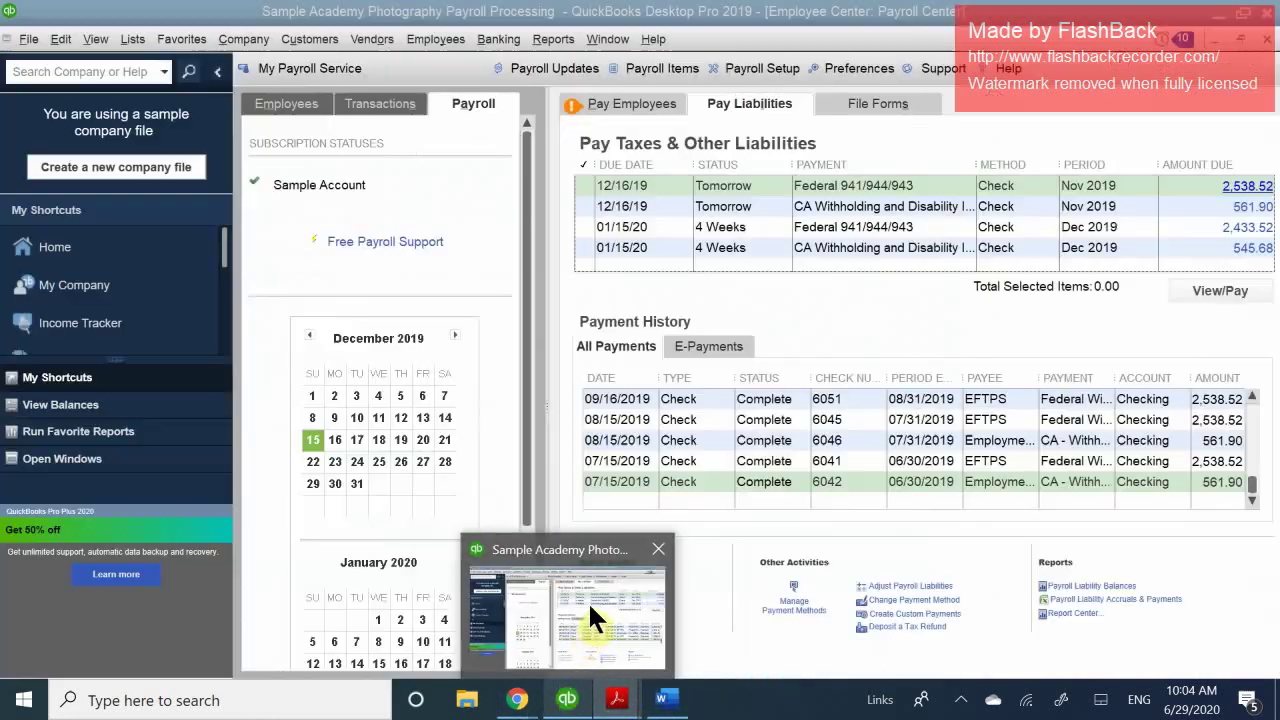
left_click(588, 601)
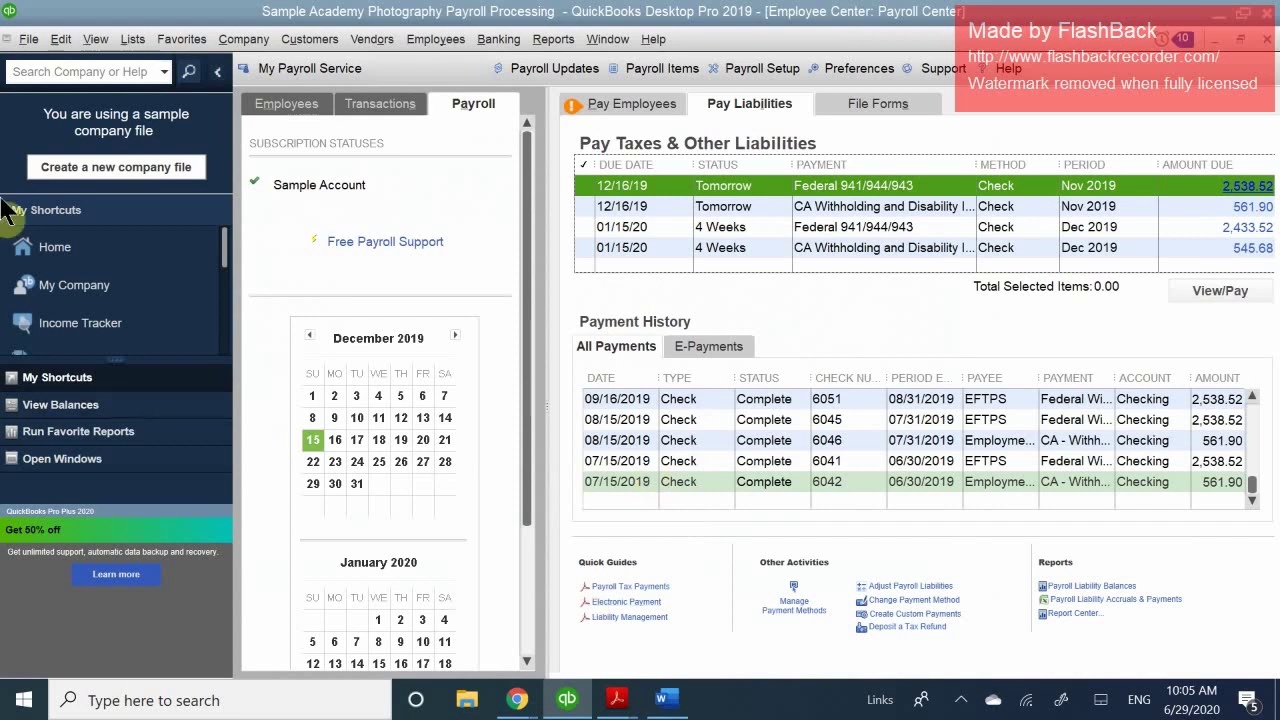
left_click(580, 186)
left_click(582, 206)
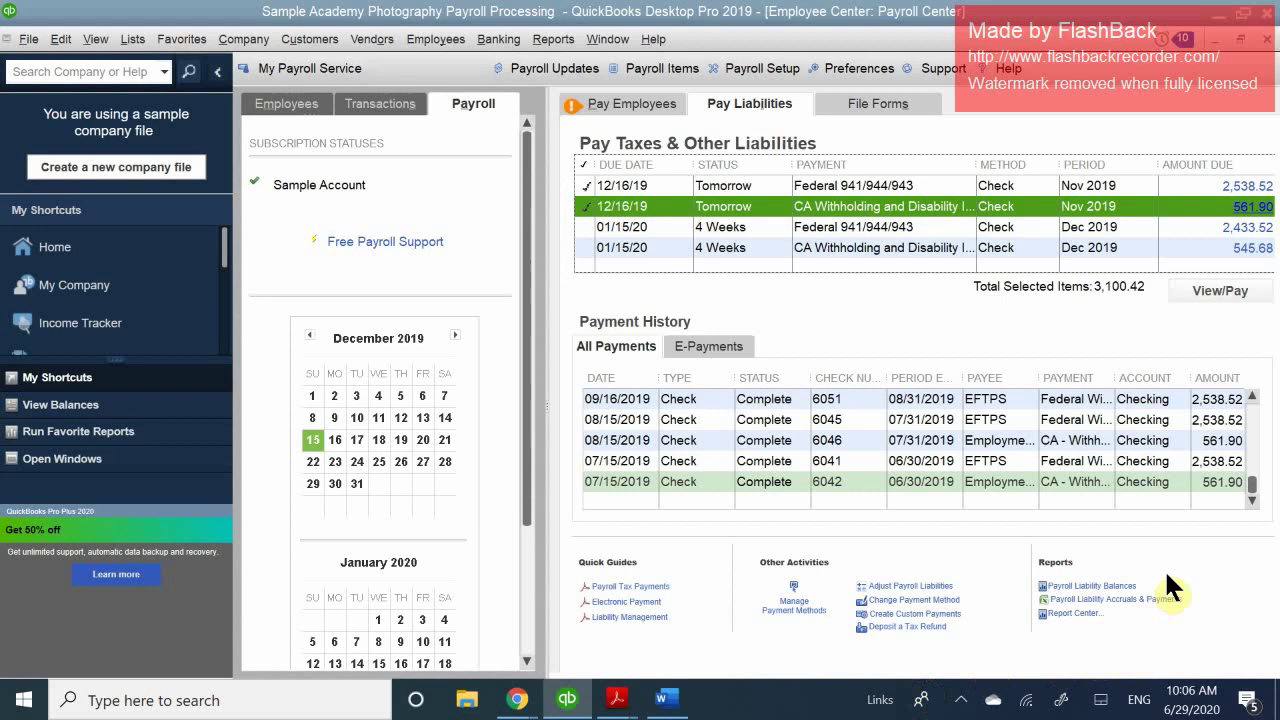
left_click(1208, 292)
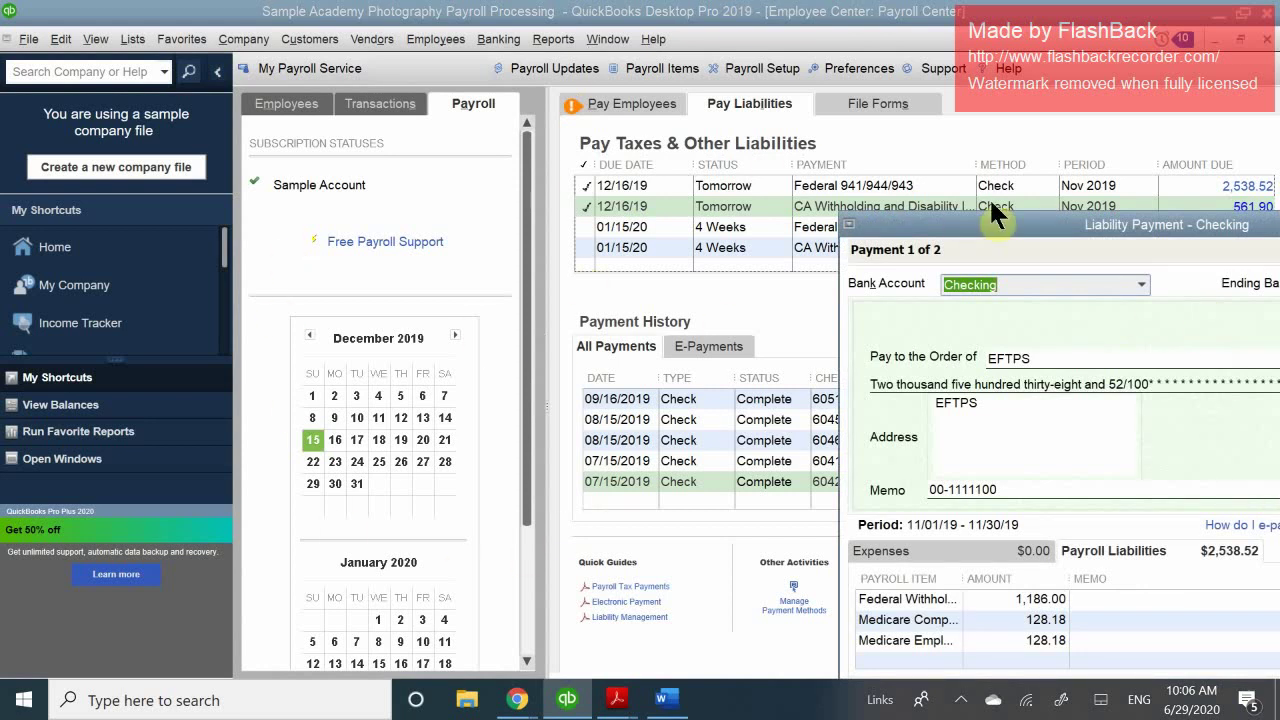
left_click_drag(987, 224, 672, 125)
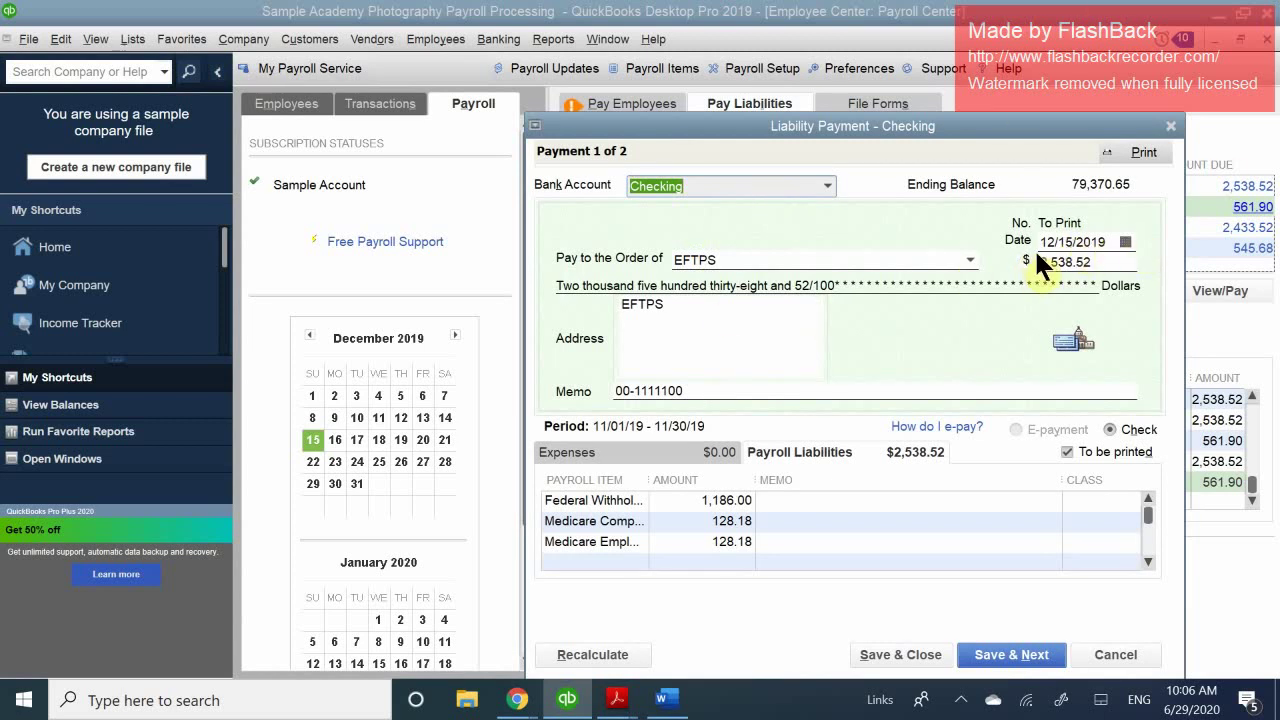
- Set the EFTPS liability payment's date to 12/16/2019 and reposition the payment window so the whole check is in view
left_click(1124, 242)
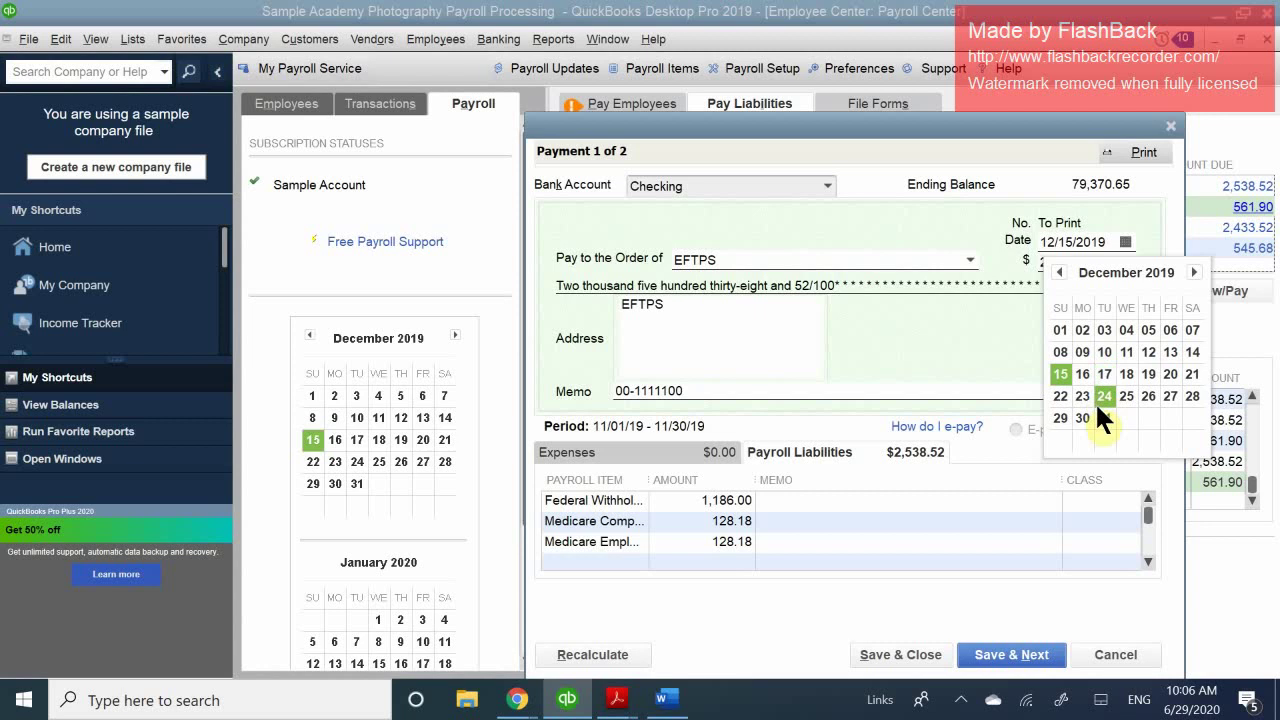
left_click(1082, 374)
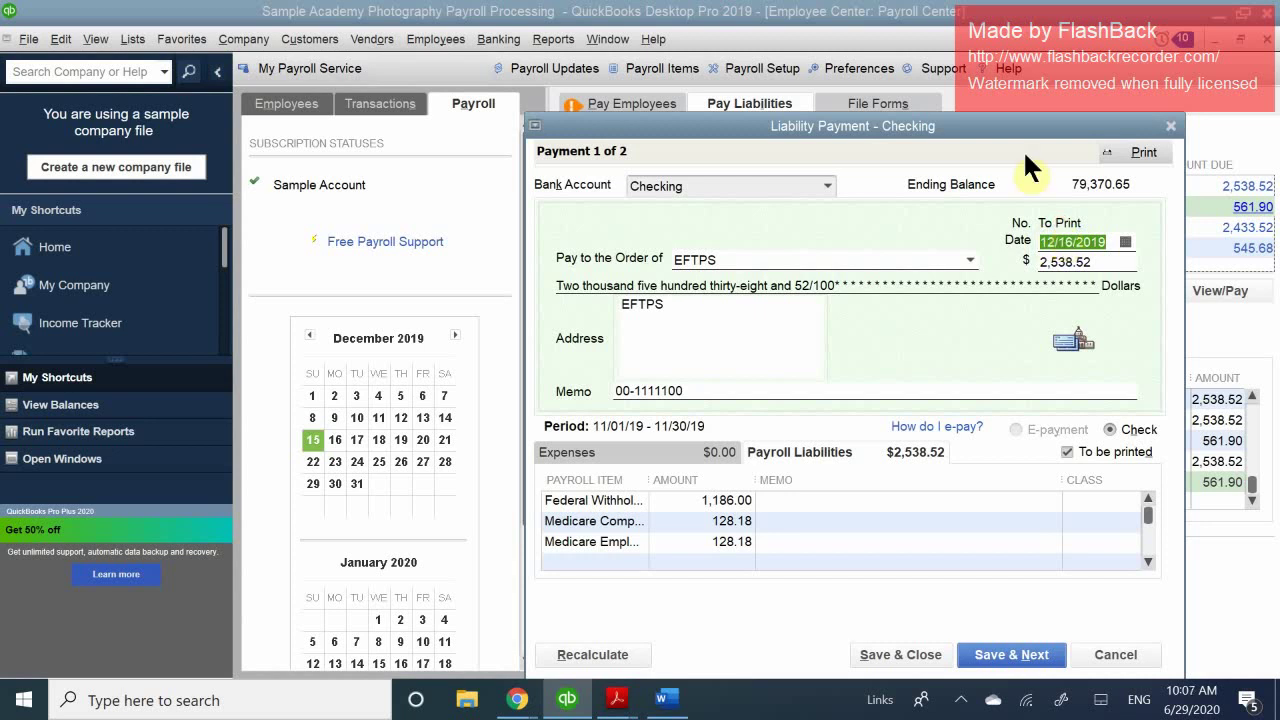
left_click(735, 255)
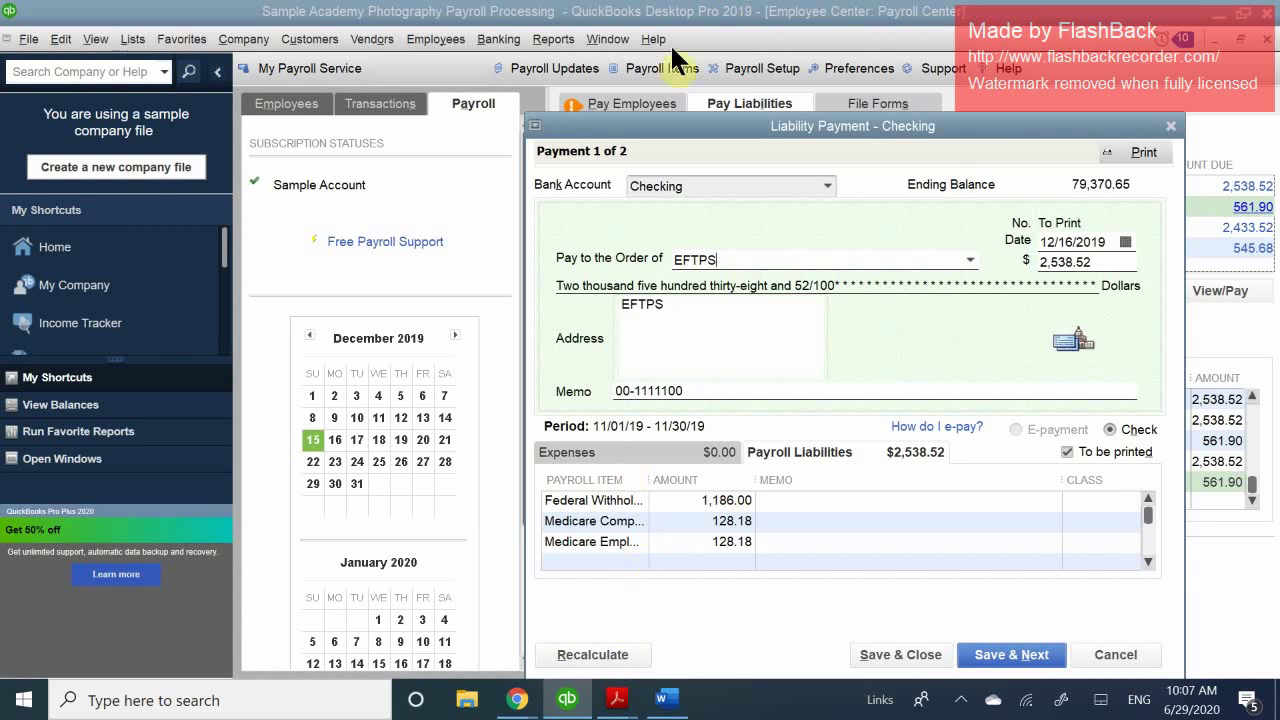
left_click_drag(690, 127, 832, 100)
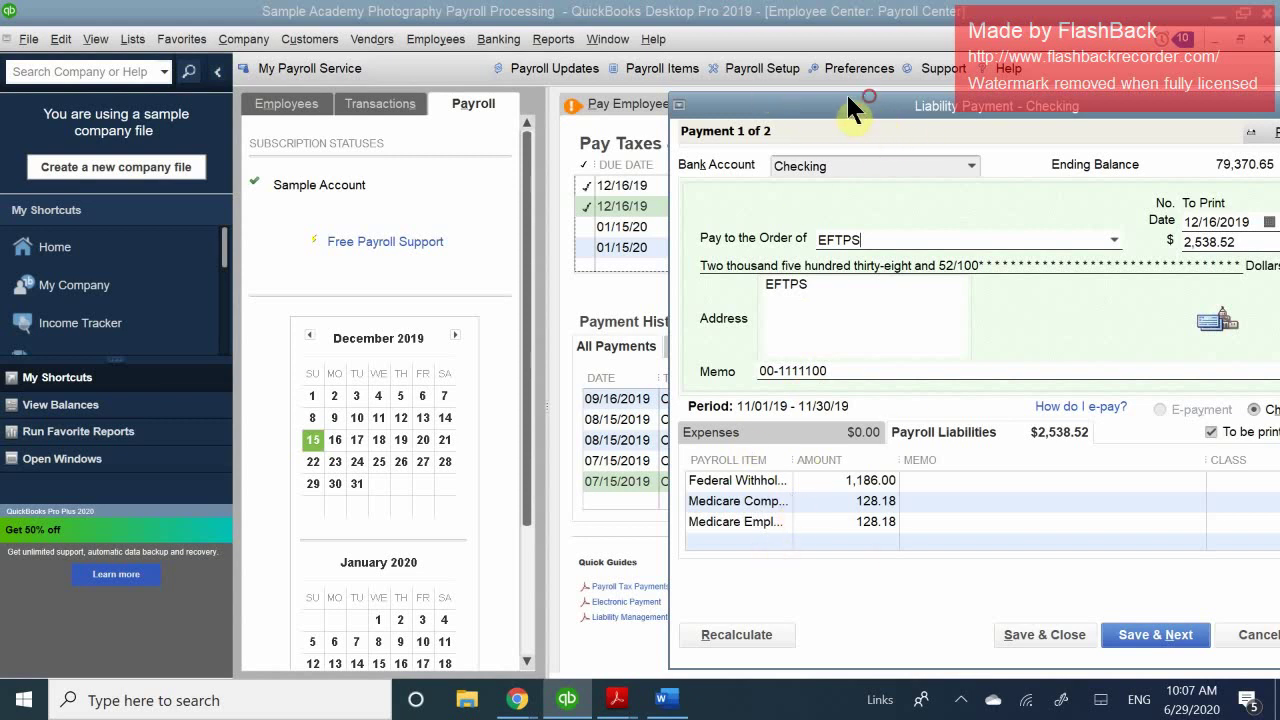
left_click_drag(711, 109, 535, 60)
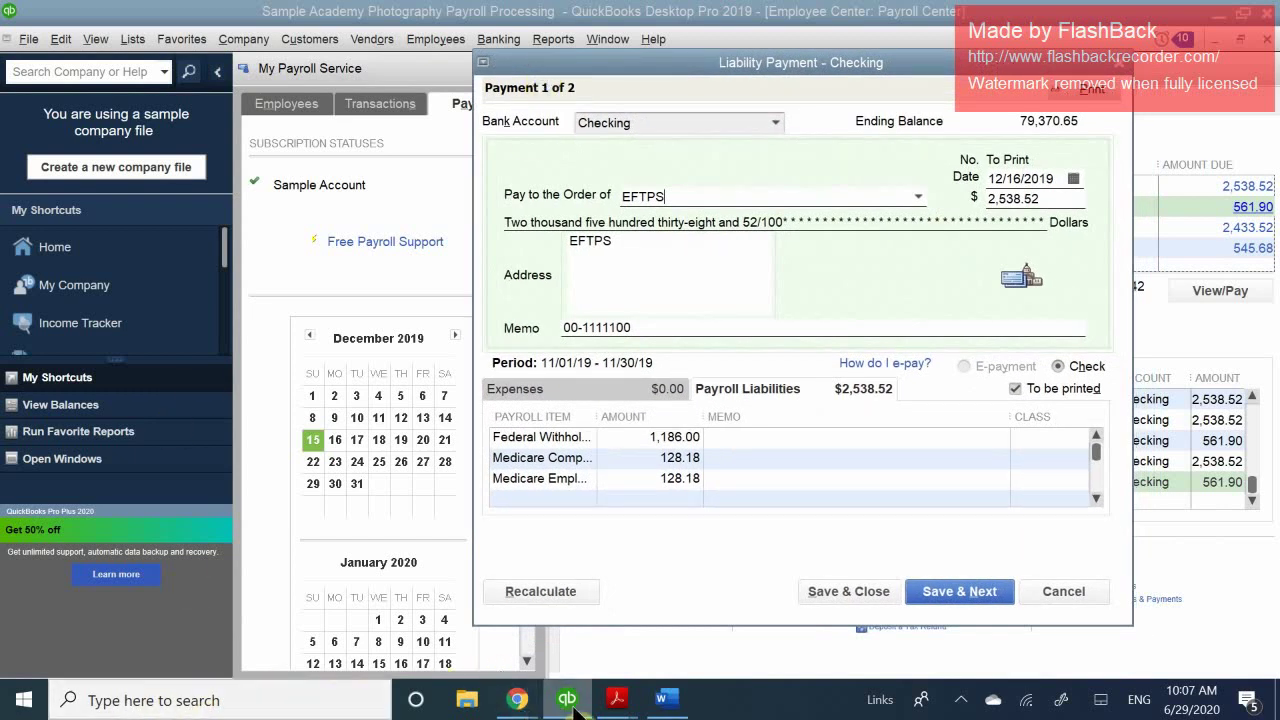
- Return to QB CH 11.pdf in Acrobat Reader and read Figure 11-25 and Steps 6 to 9 on saving the liability checks
mouse_move(612, 703)
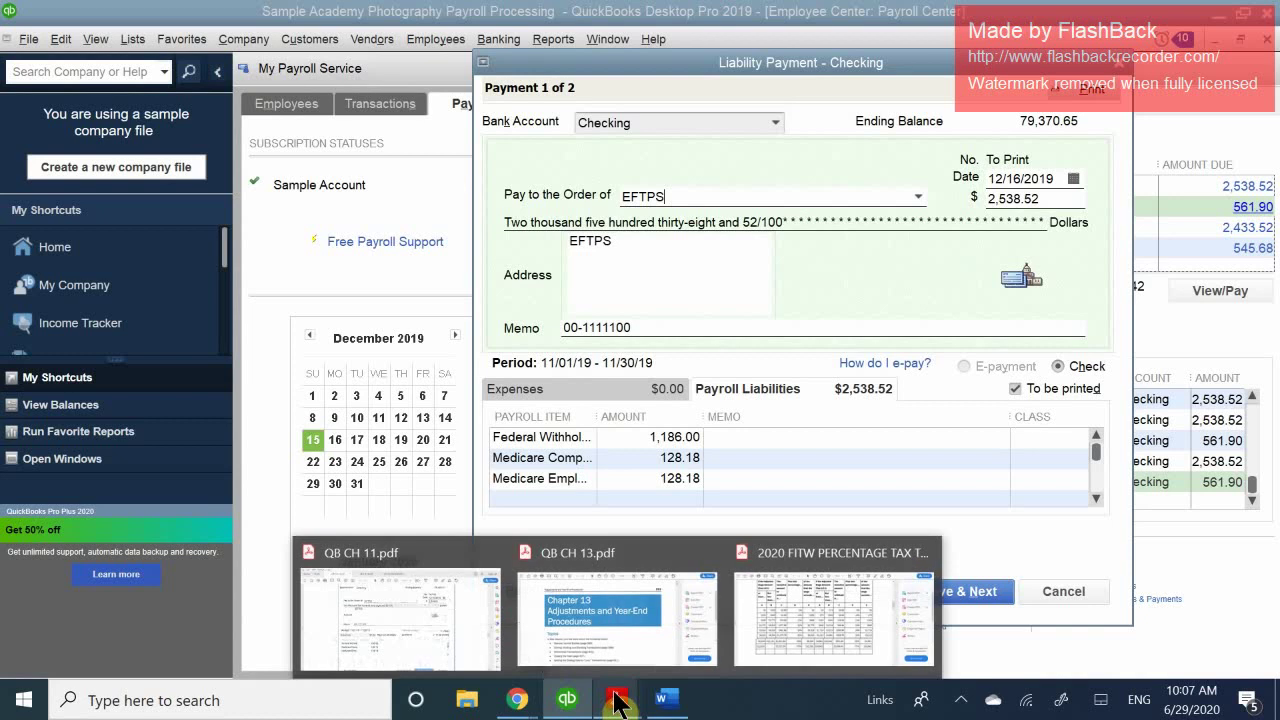
left_click(453, 611)
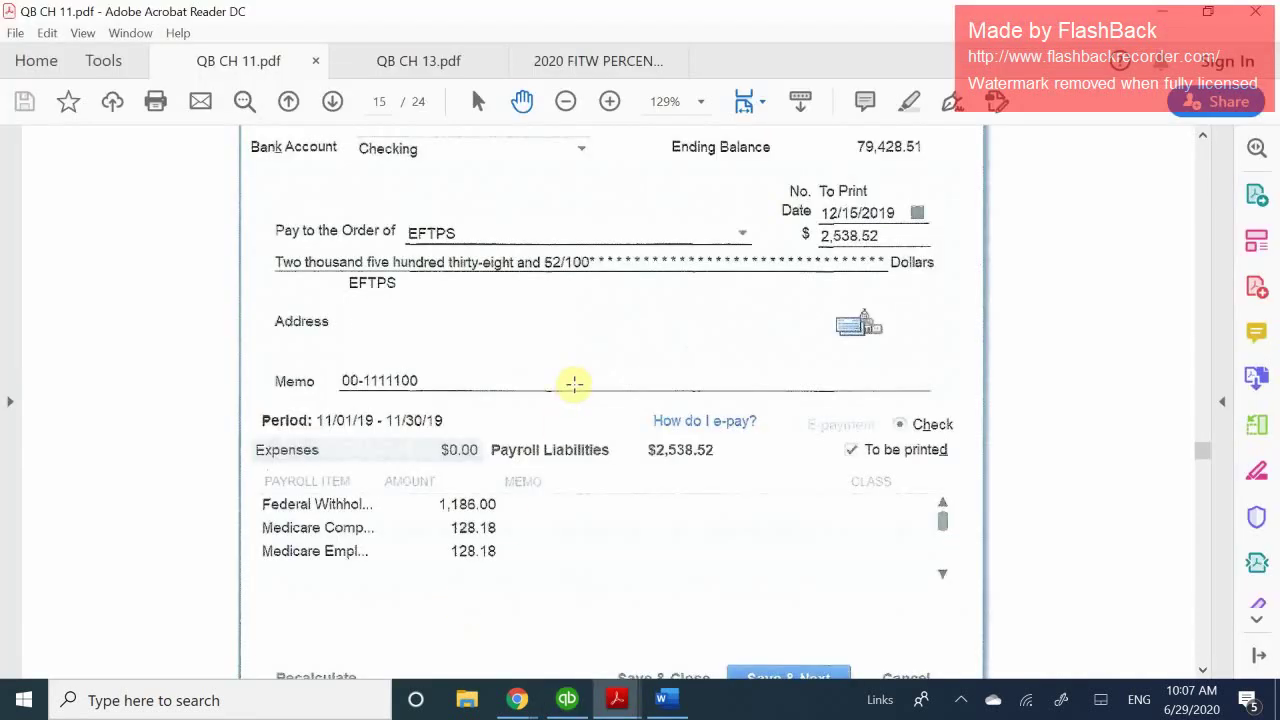
scroll(576, 375, "down", 2)
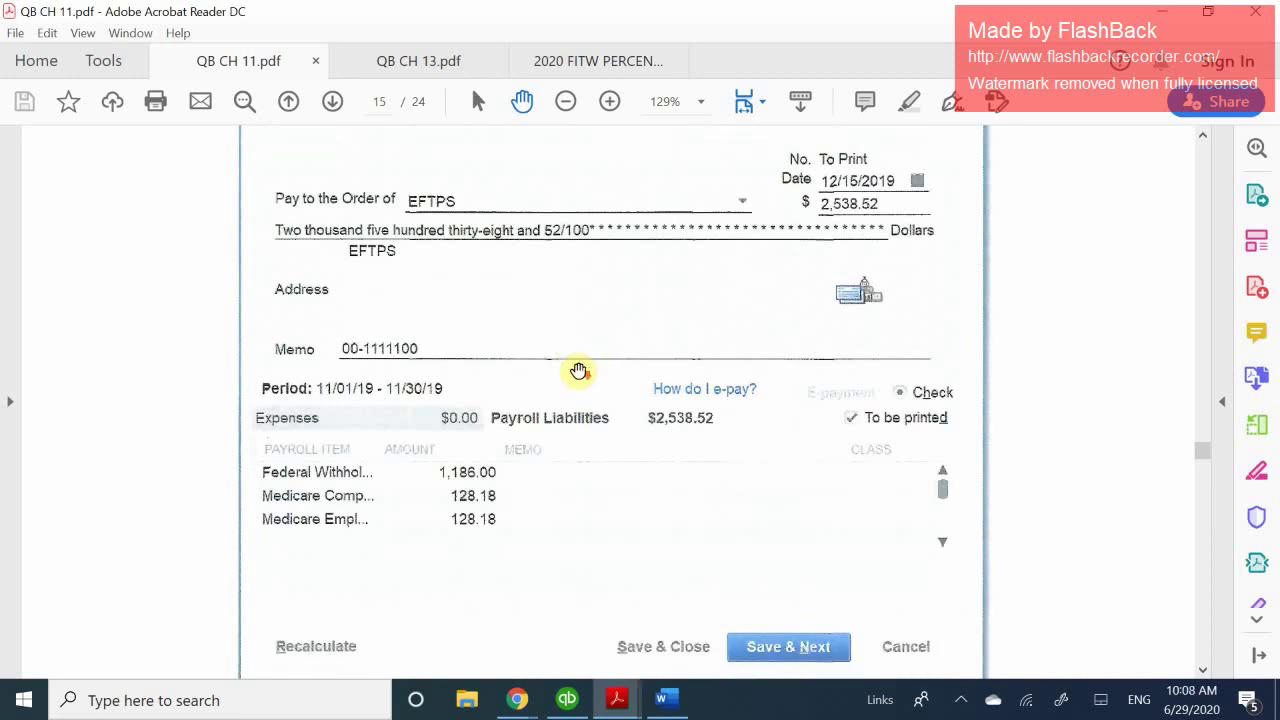
scroll(581, 365, "down", 1)
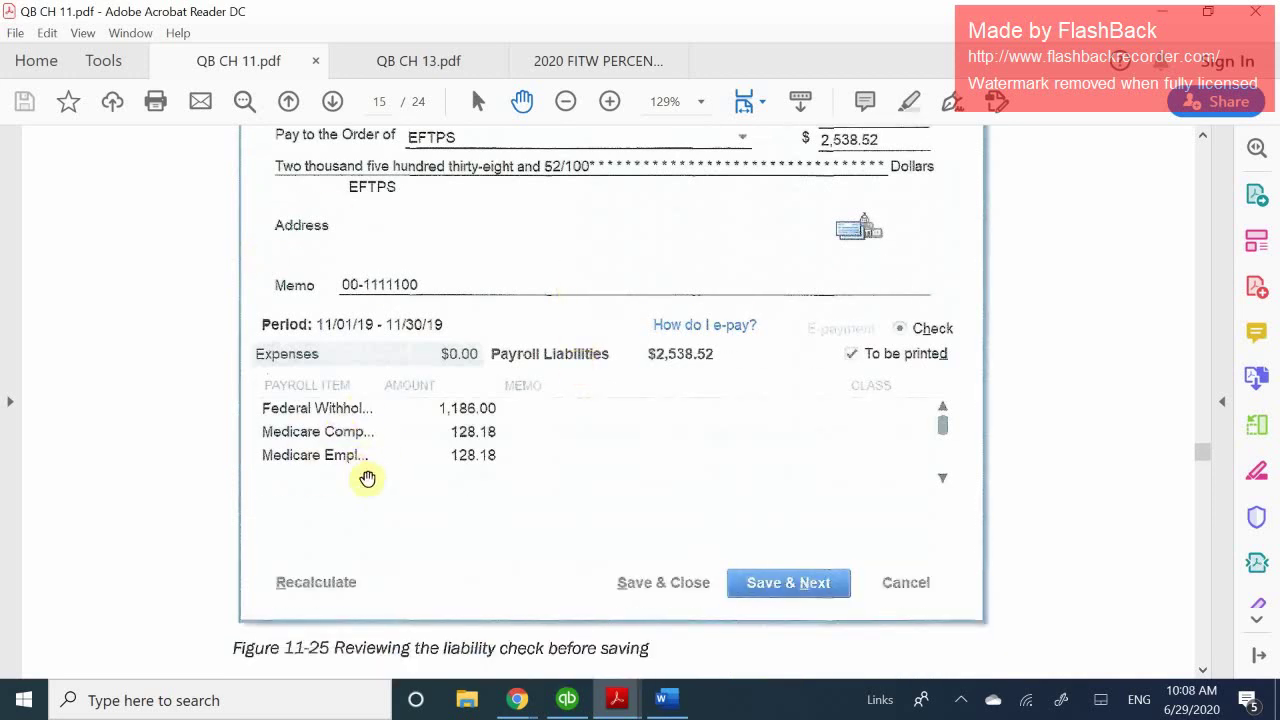
scroll(444, 478, "down", 1)
scroll(444, 478, "down", 18)
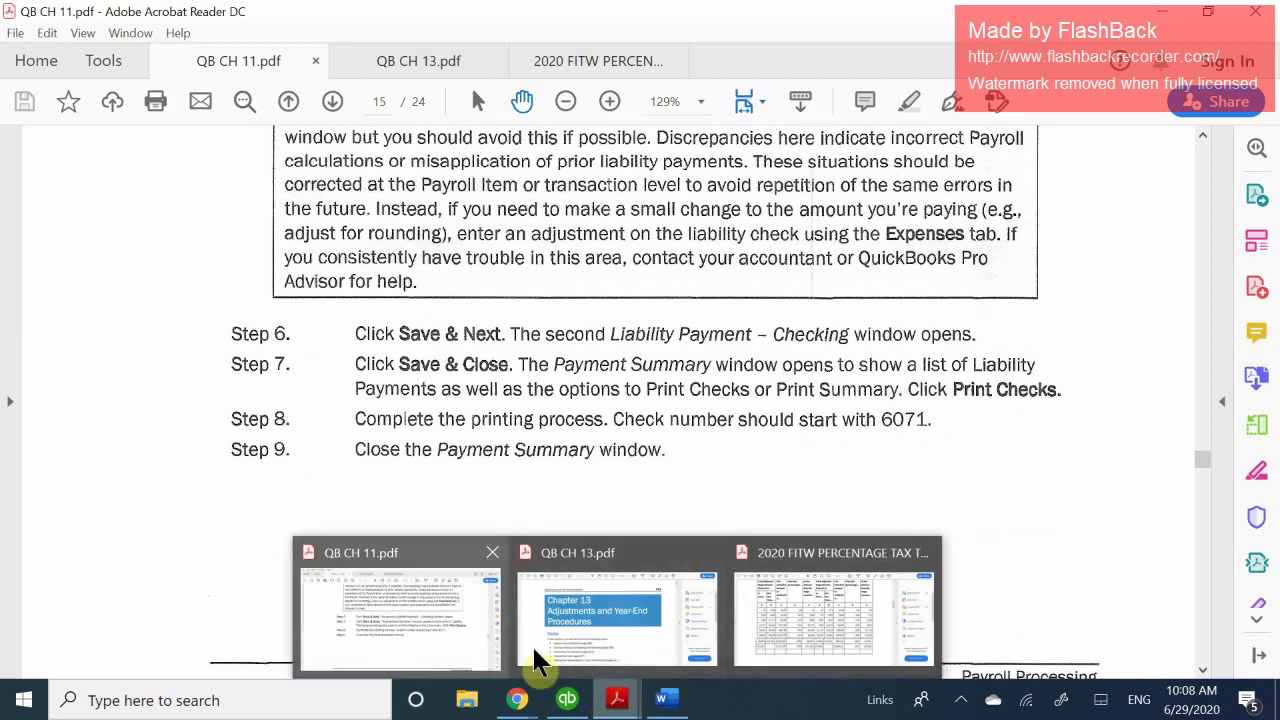
- Back in QuickBooks, save and close the EFTPS liability payment, and close its payment summary without printing
mouse_move(566, 697)
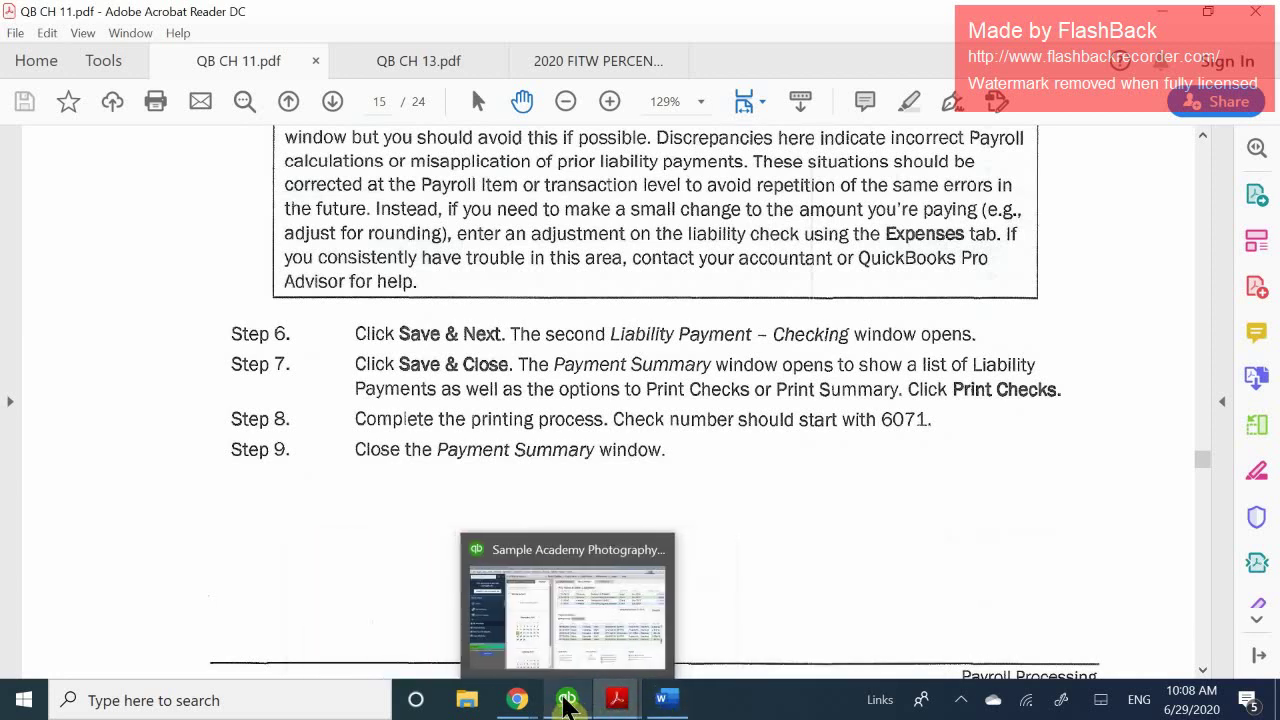
left_click(585, 635)
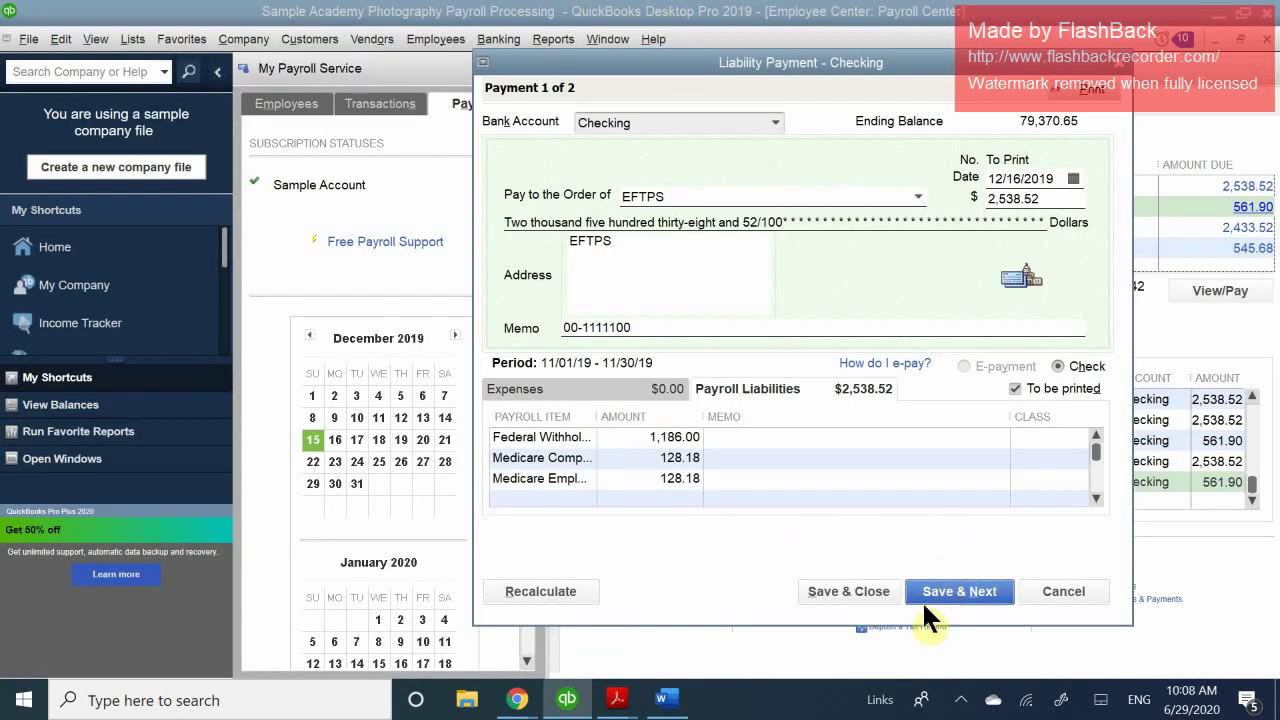
left_click(868, 591)
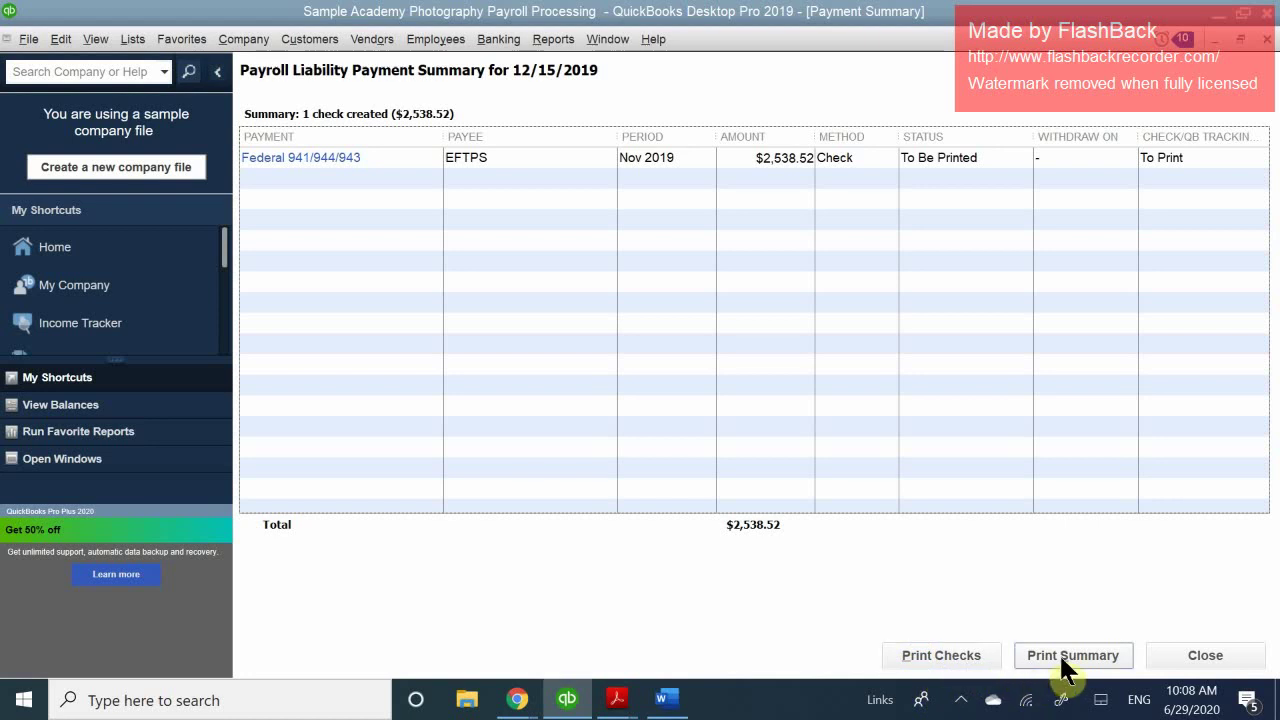
left_click(1193, 652)
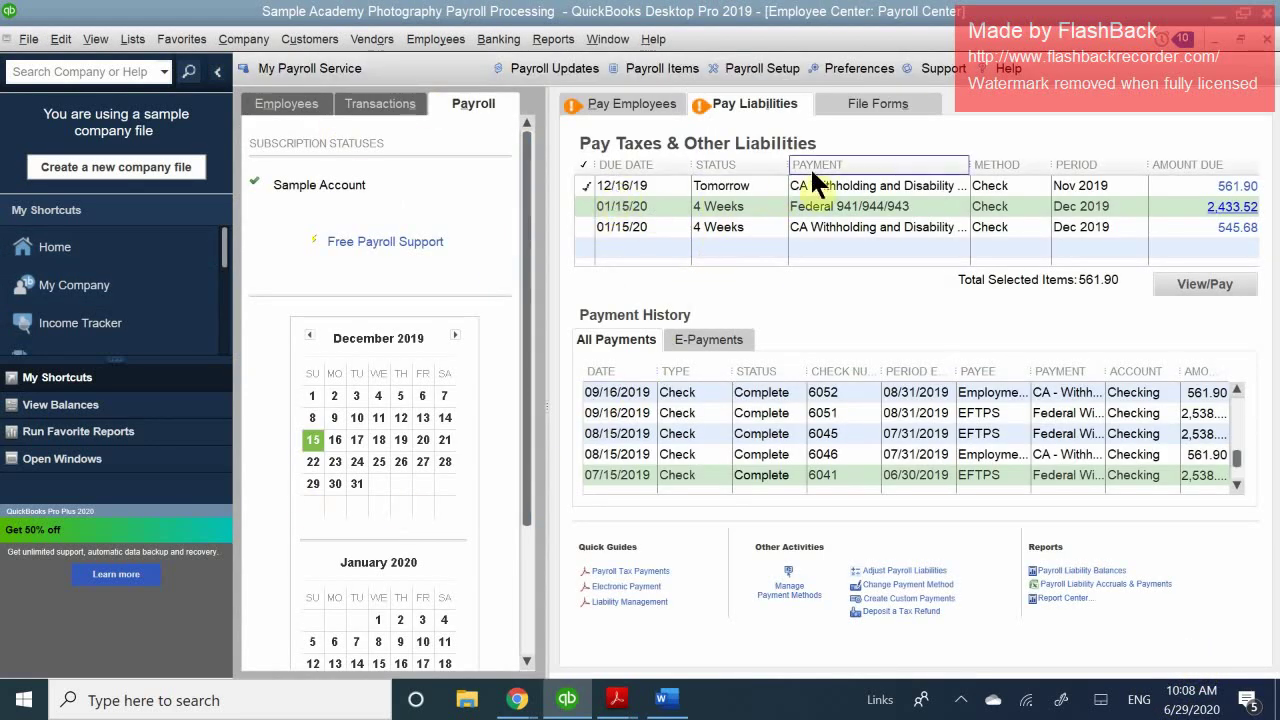
left_click(722, 184)
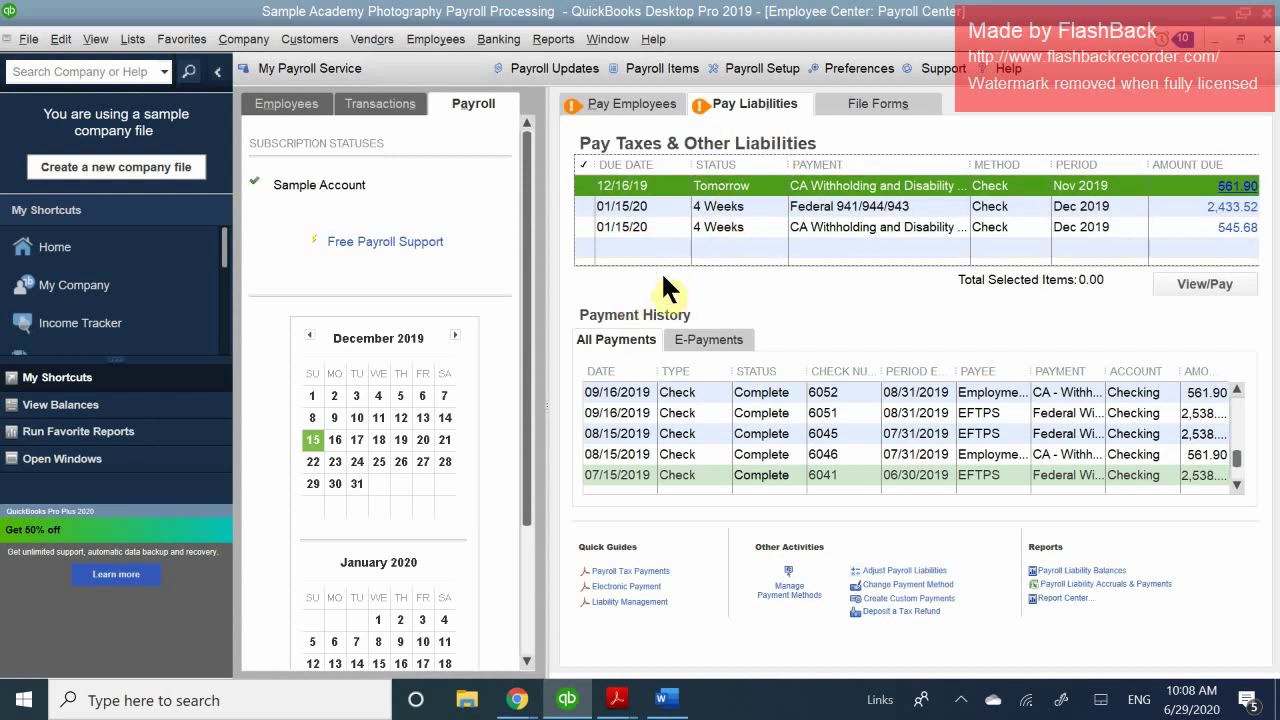
left_click(627, 204)
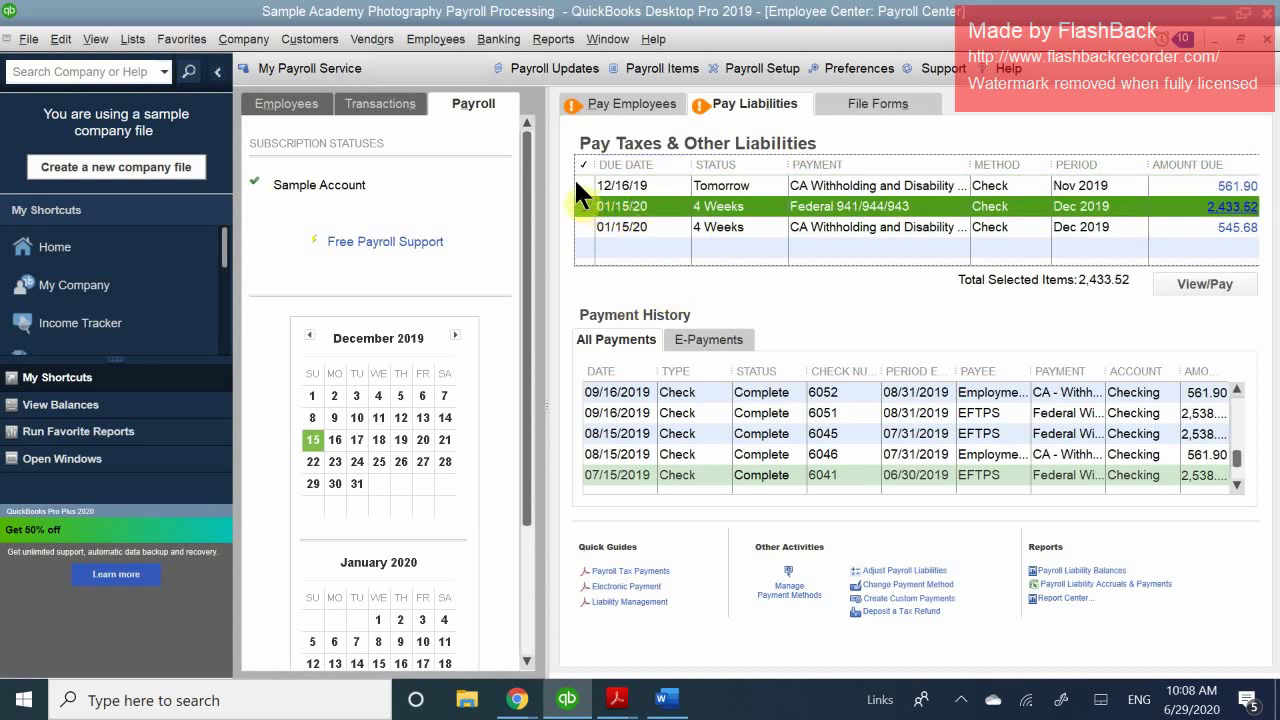
left_click(584, 184)
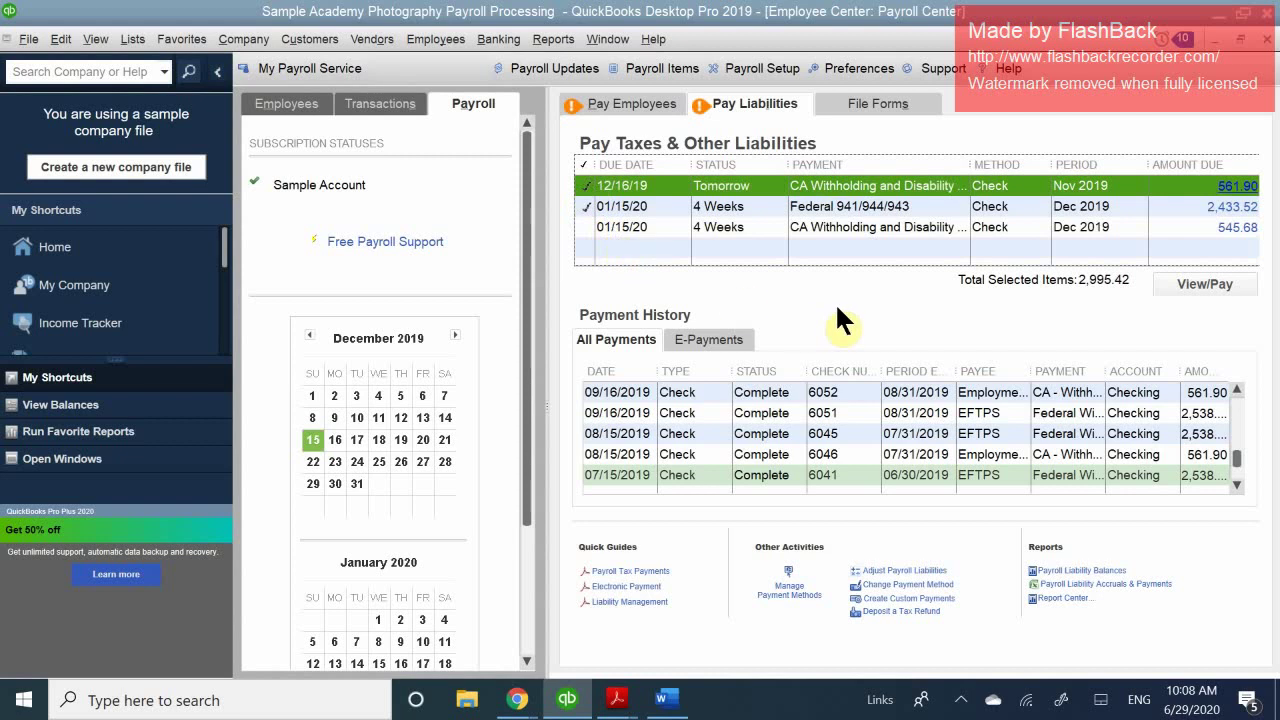
left_click(1195, 283)
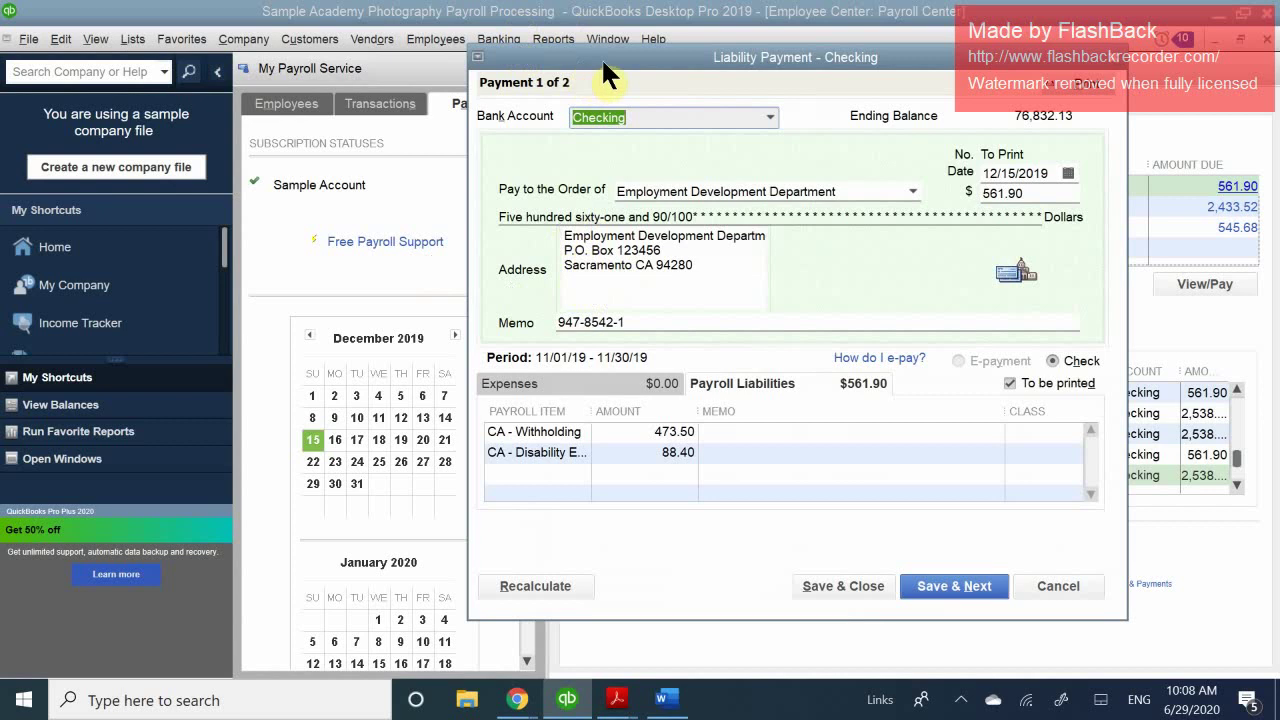
left_click_drag(604, 58, 612, 15)
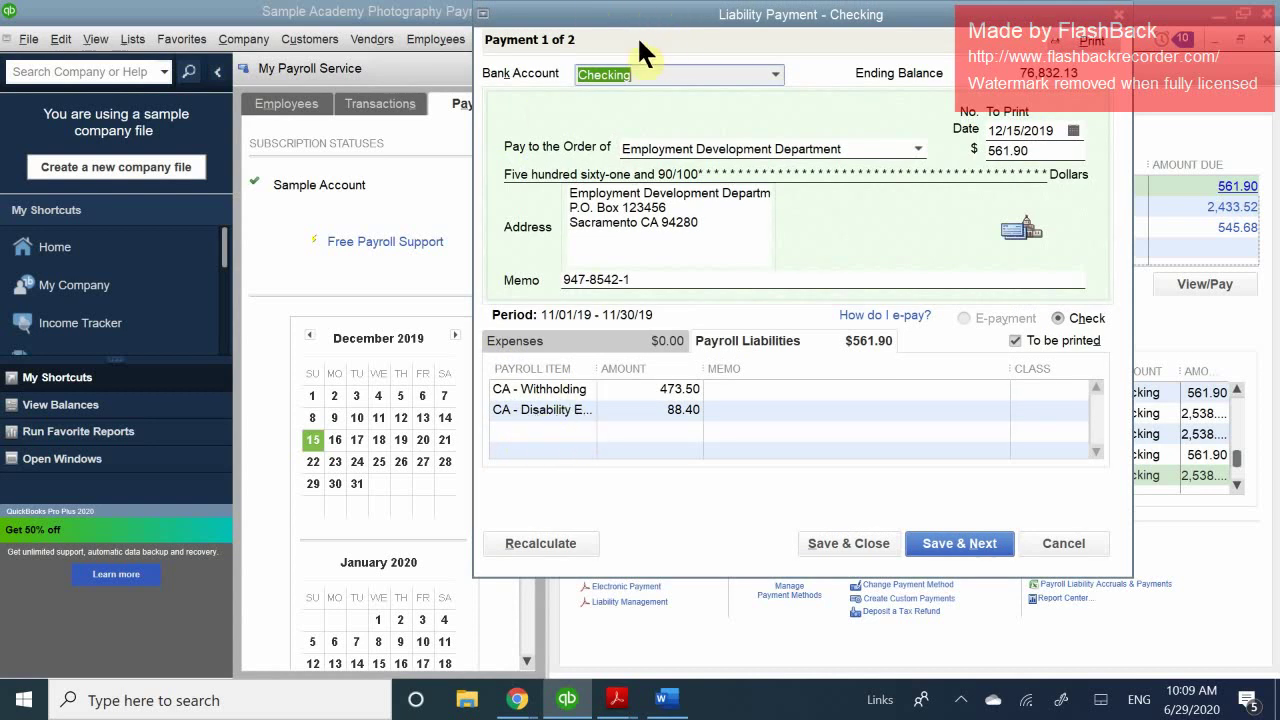
left_click_drag(641, 20, 424, 217)
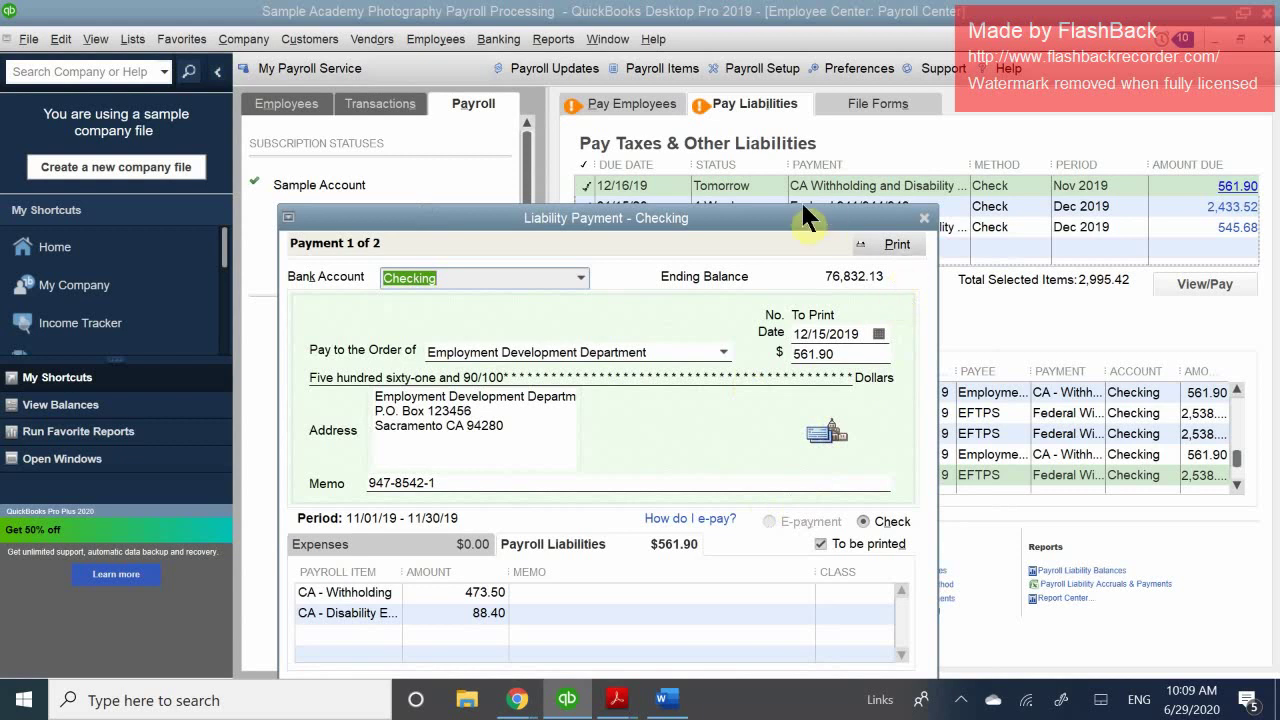
left_click_drag(810, 215, 768, 99)
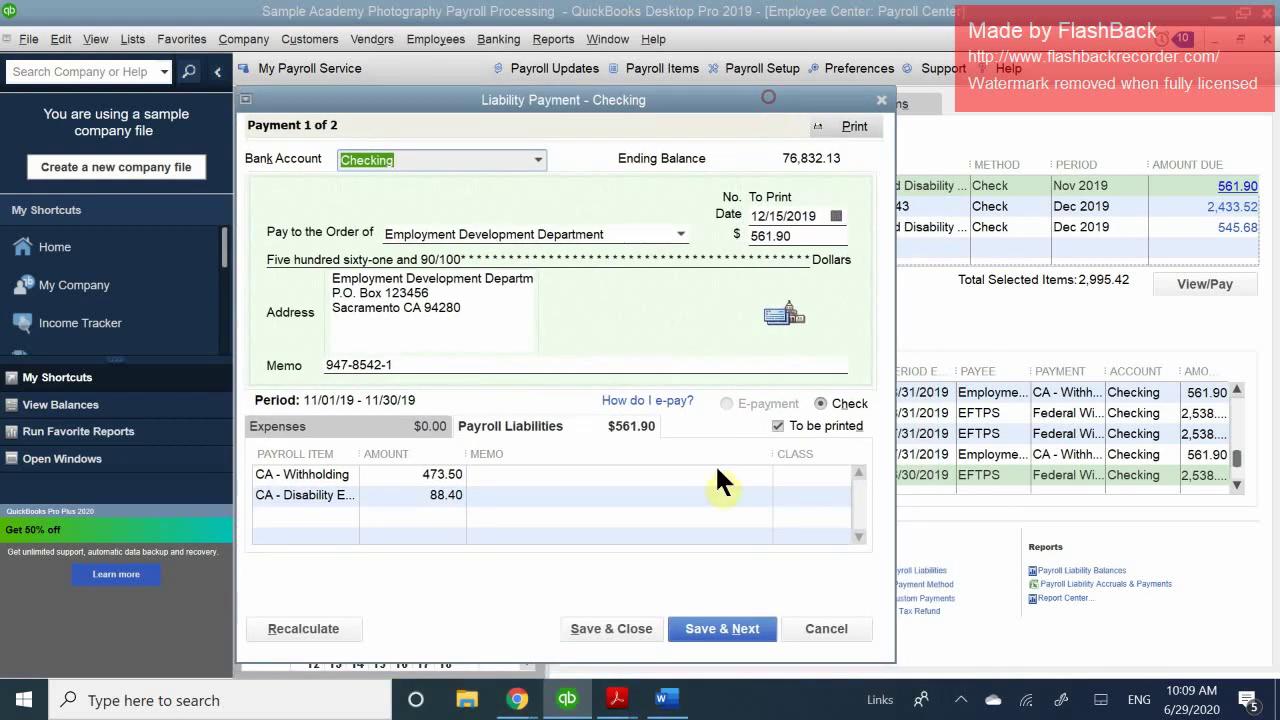
left_click(826, 632)
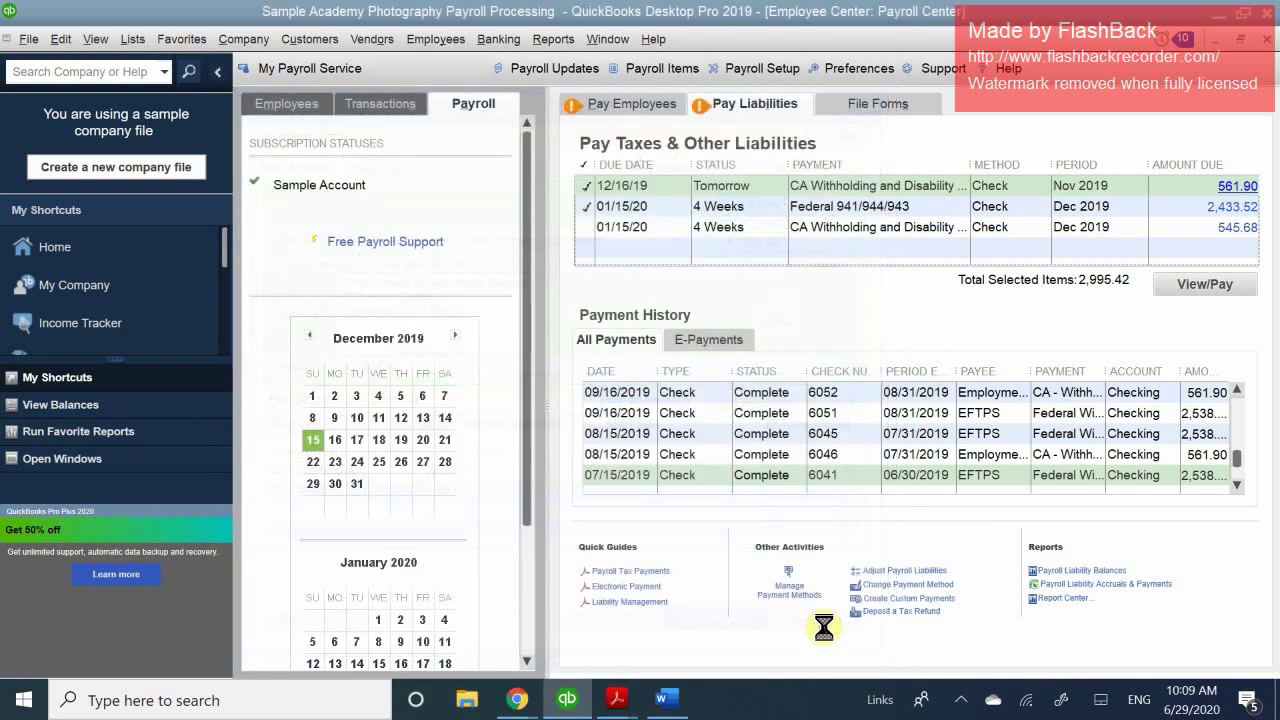
left_click(586, 206)
left_click(551, 210)
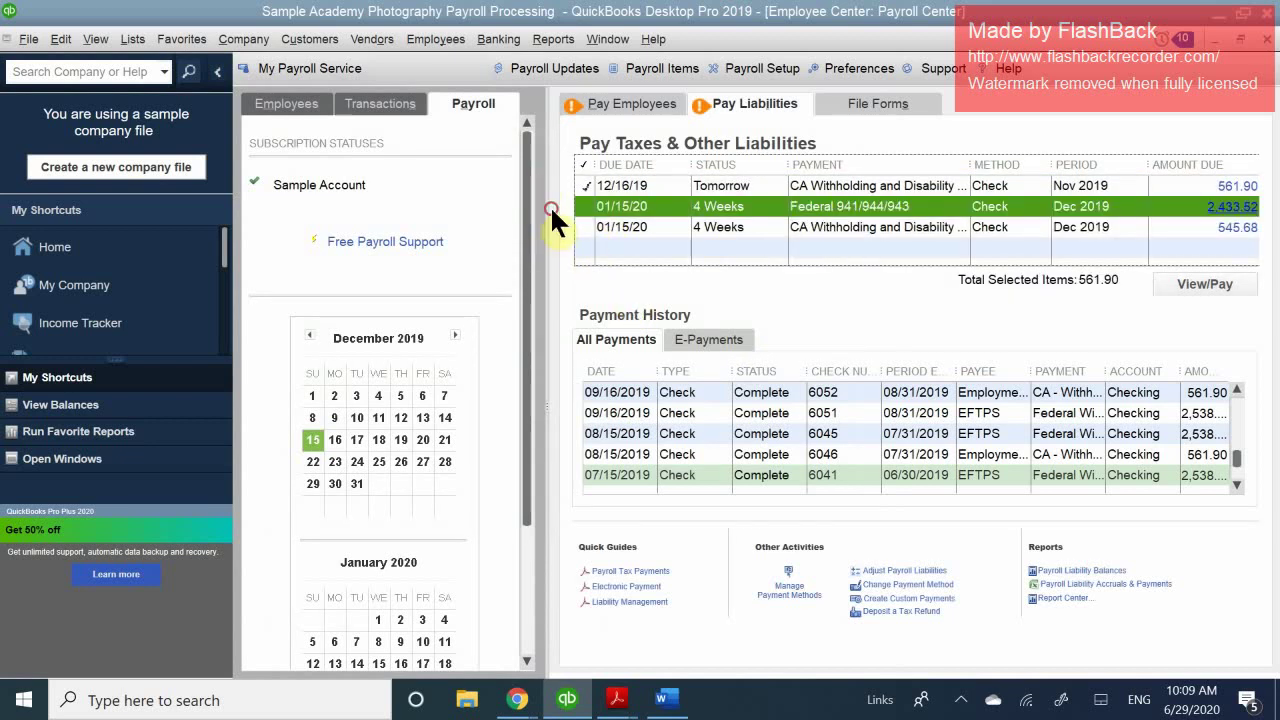
- Pay only the CA Withholding and Disability liability due 12/16/19 from Checking, save the check, and close its payment summary without printing
left_click(720, 188)
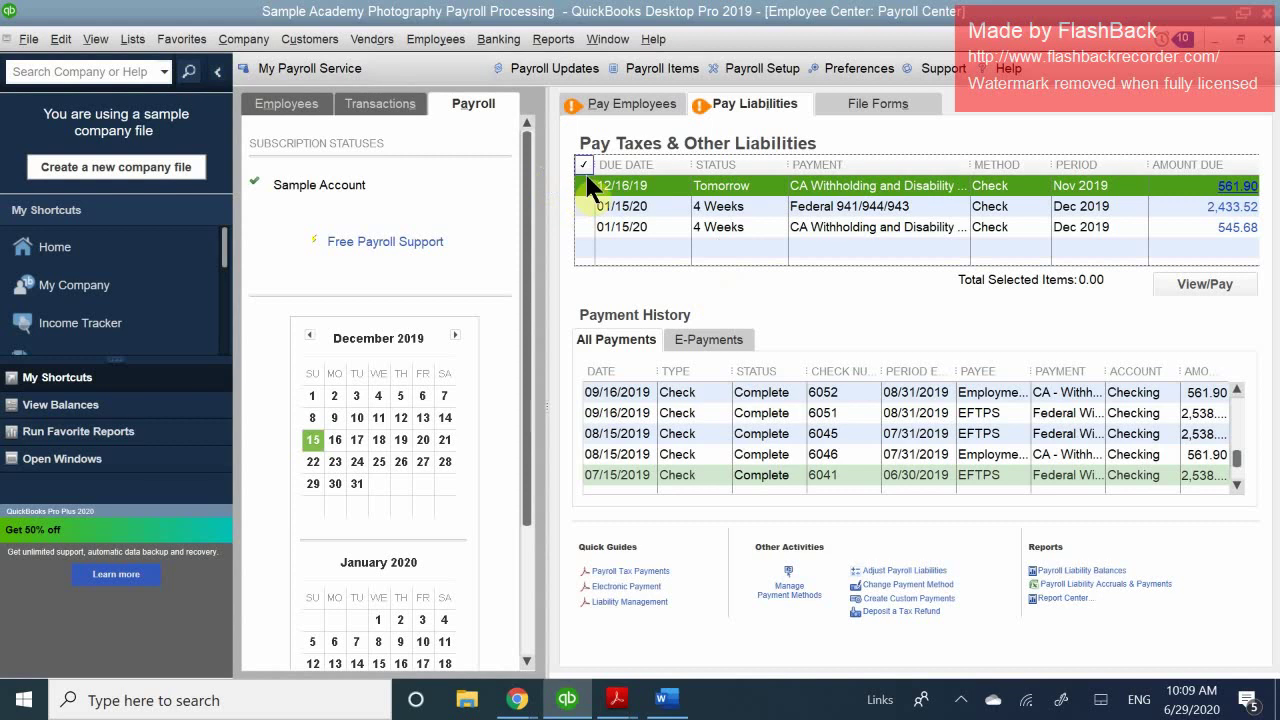
left_click(630, 180)
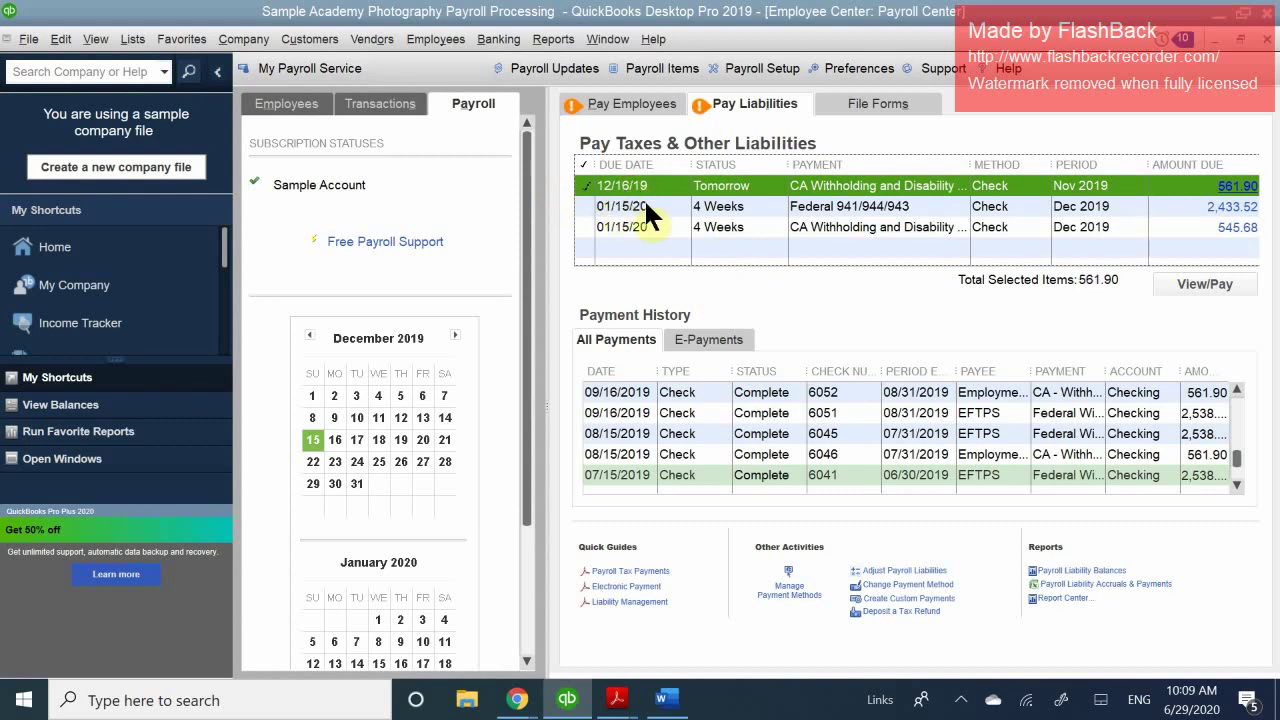
left_click(1196, 280)
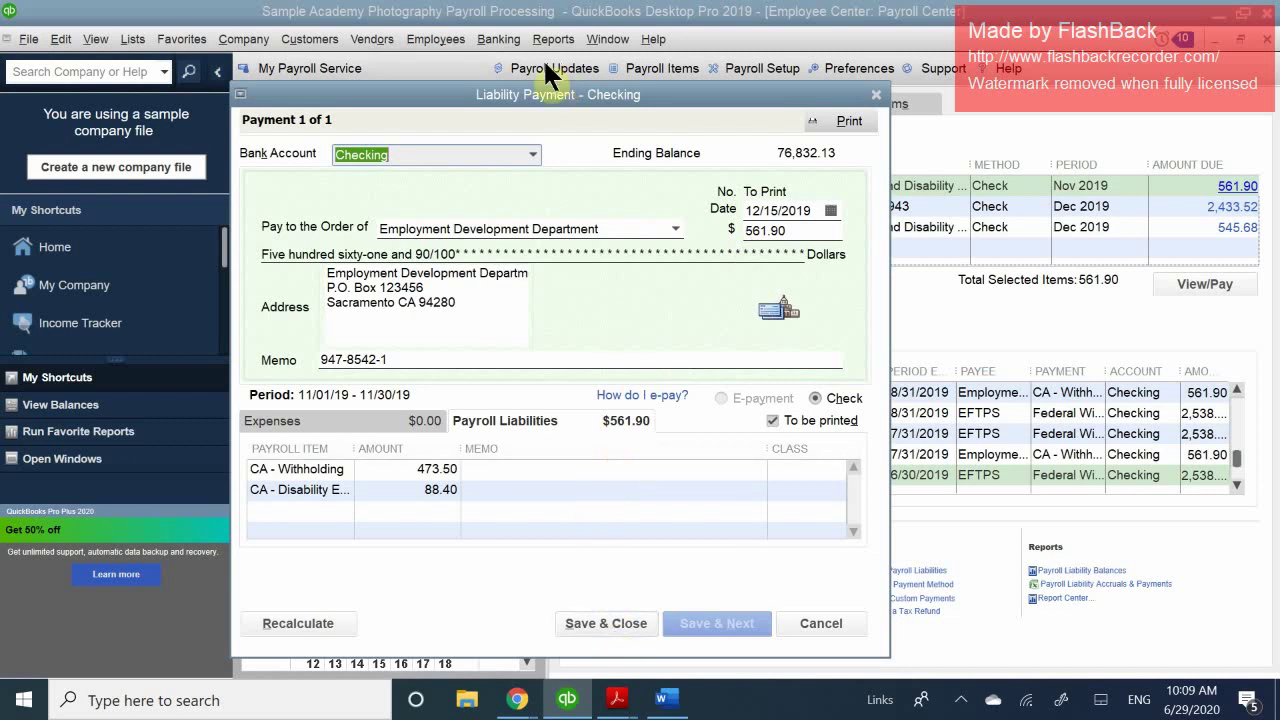
left_click_drag(506, 92, 668, 17)
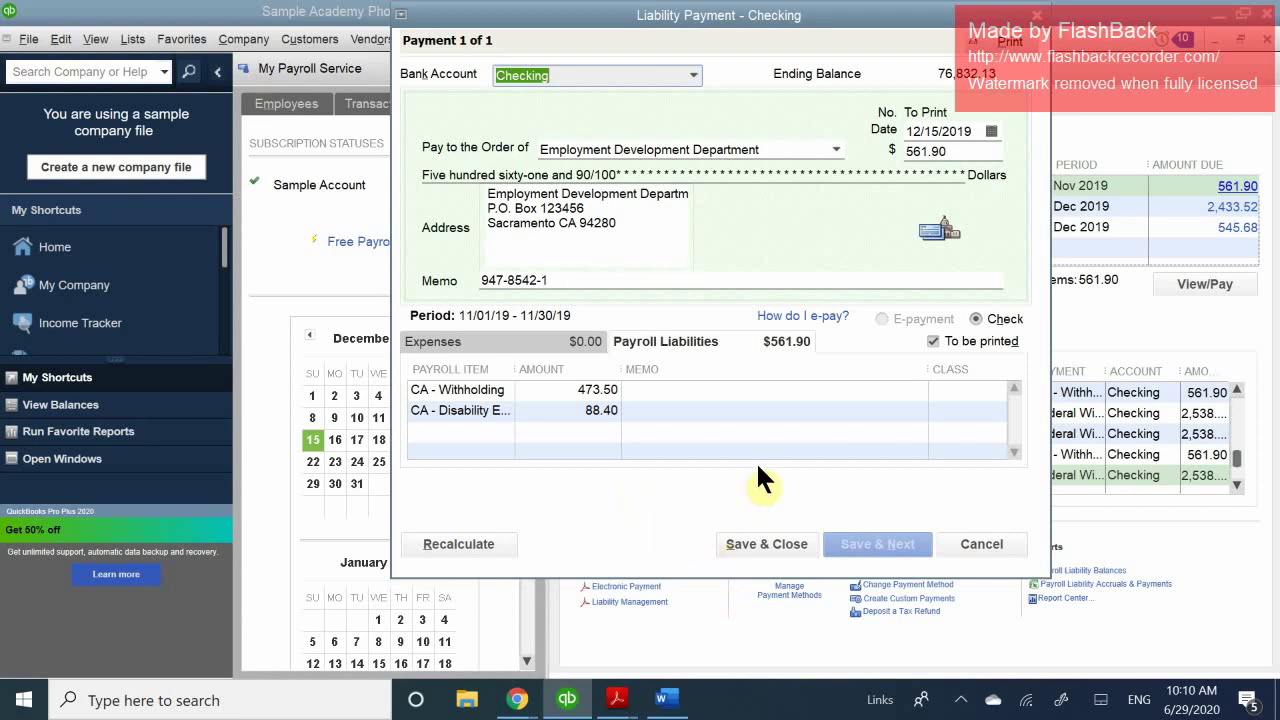
left_click(760, 542)
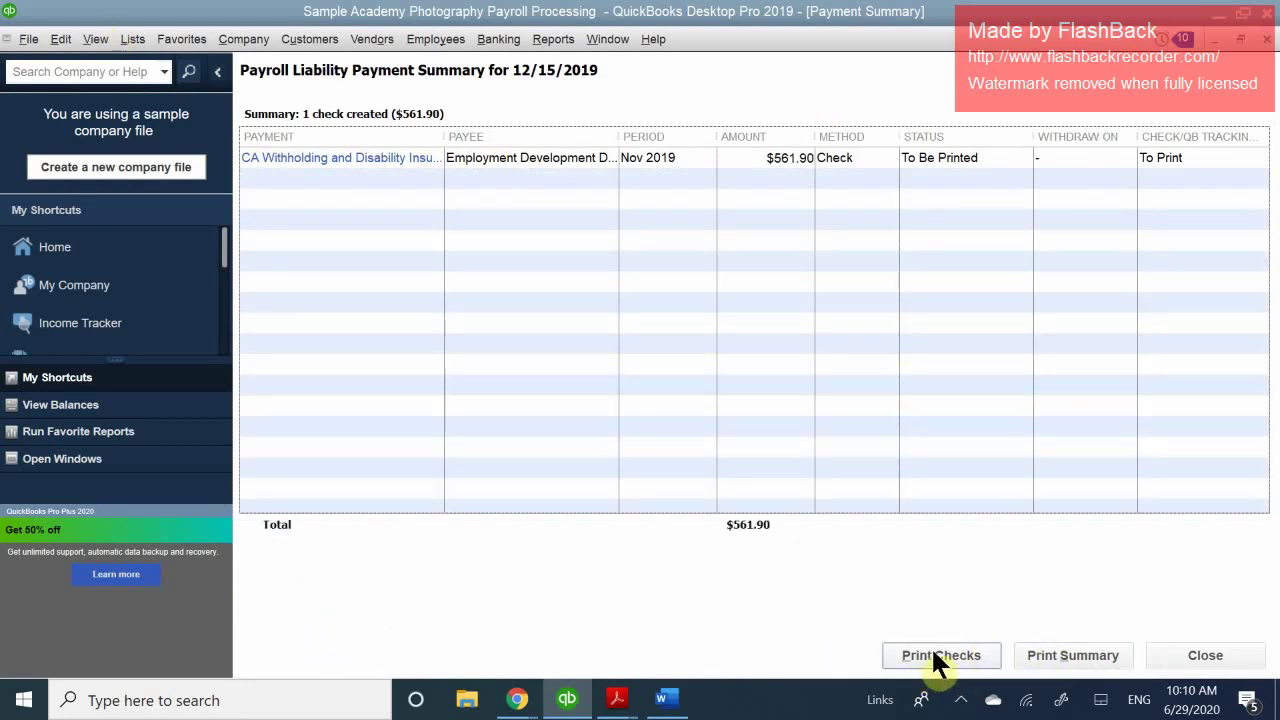
left_click(1236, 664)
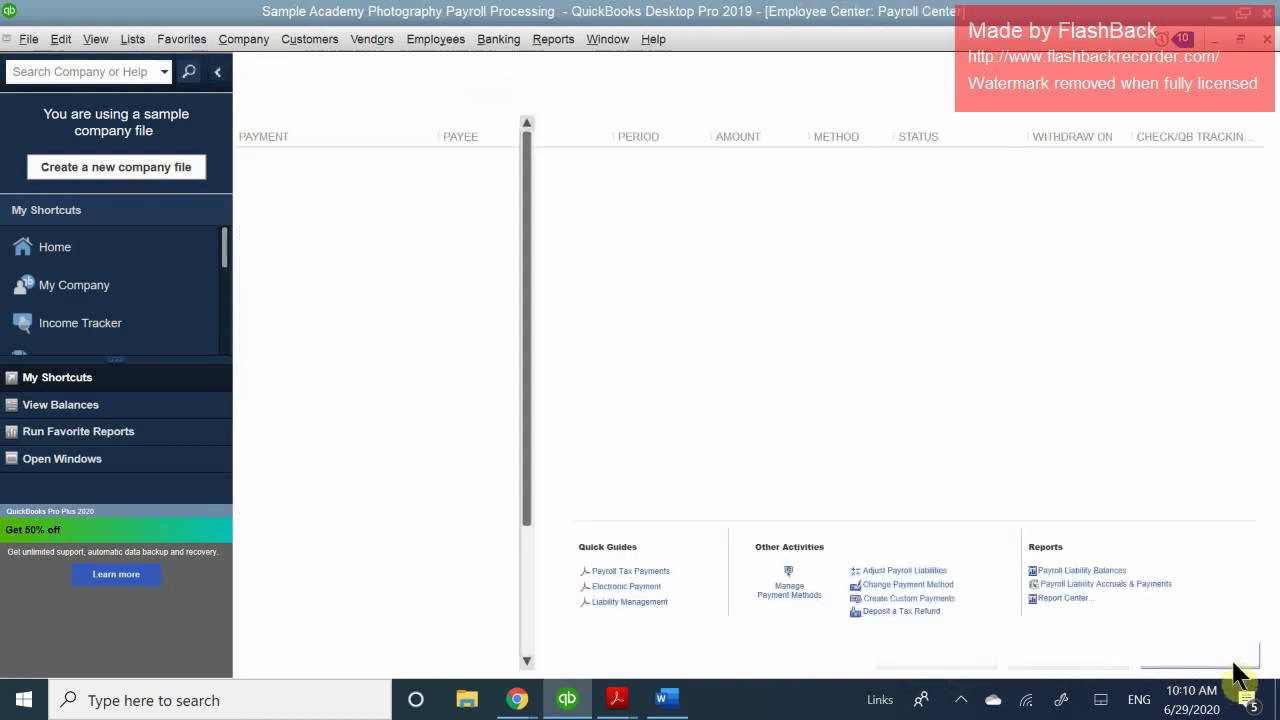
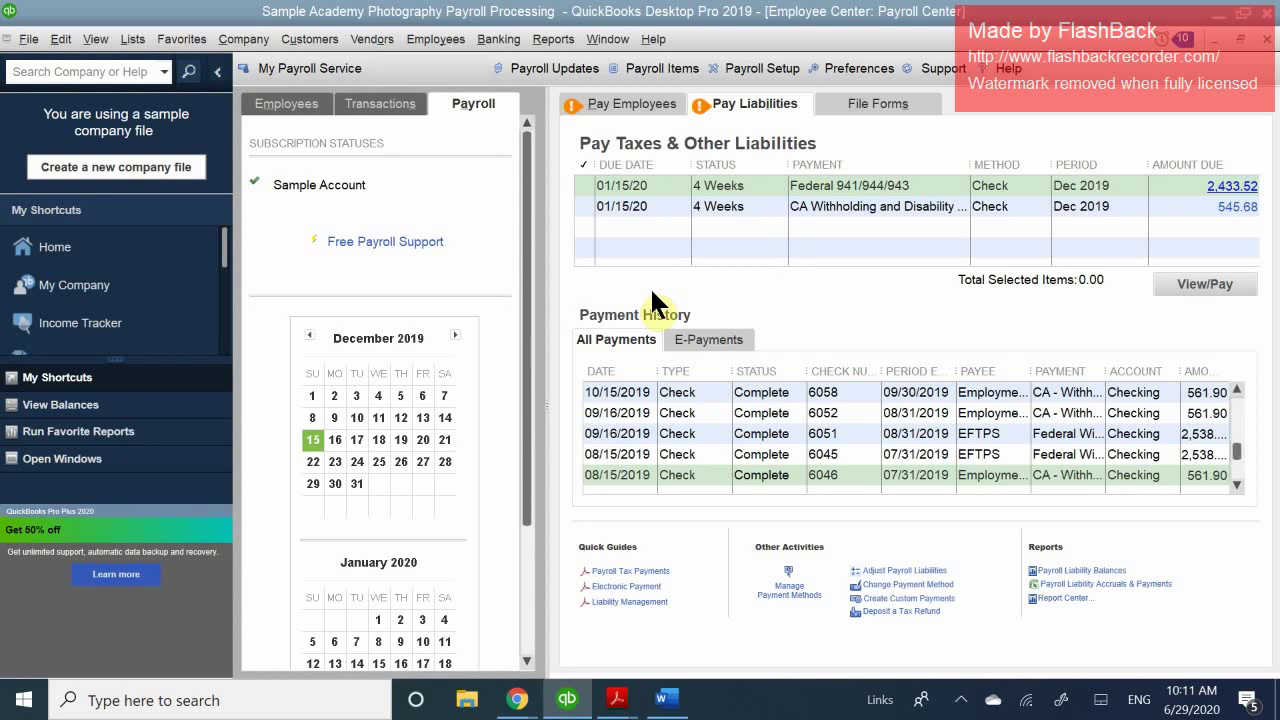
- Open the December 2019 Federal 941/944/943 liability due 01/15/20 for payment and examine the check's date and amount
double_click(618, 192)
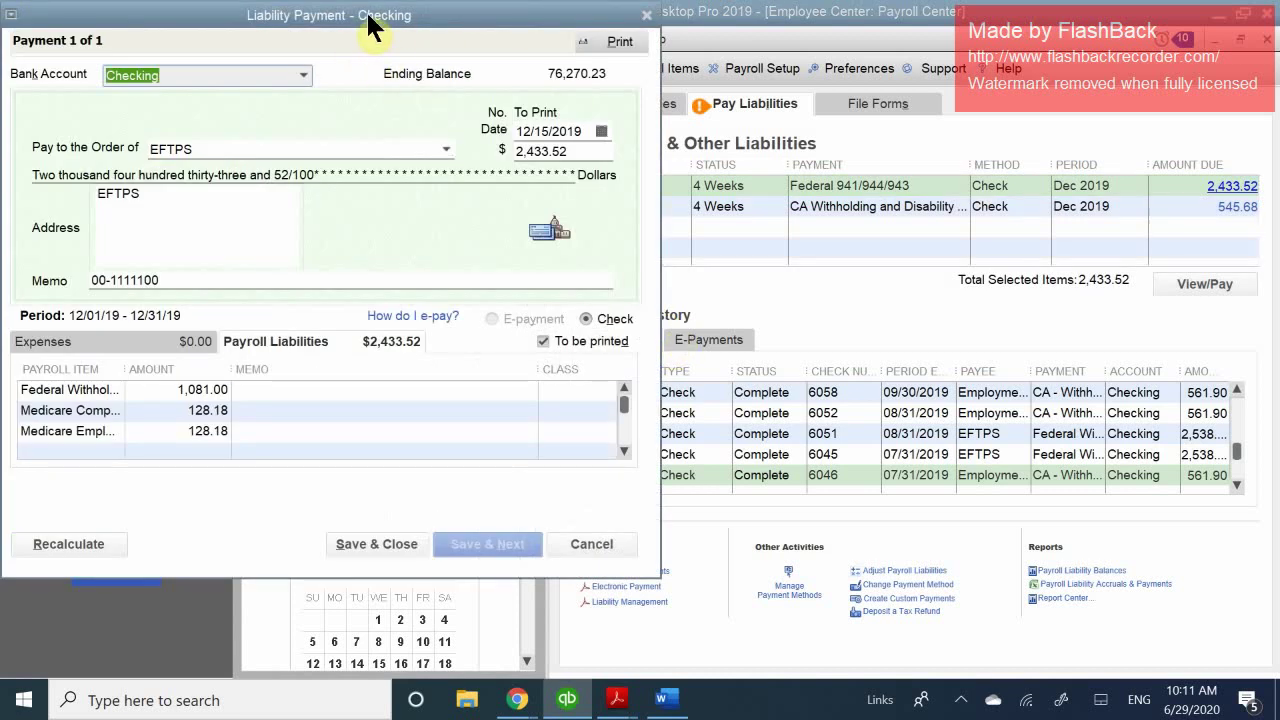
left_click_drag(380, 15, 766, 44)
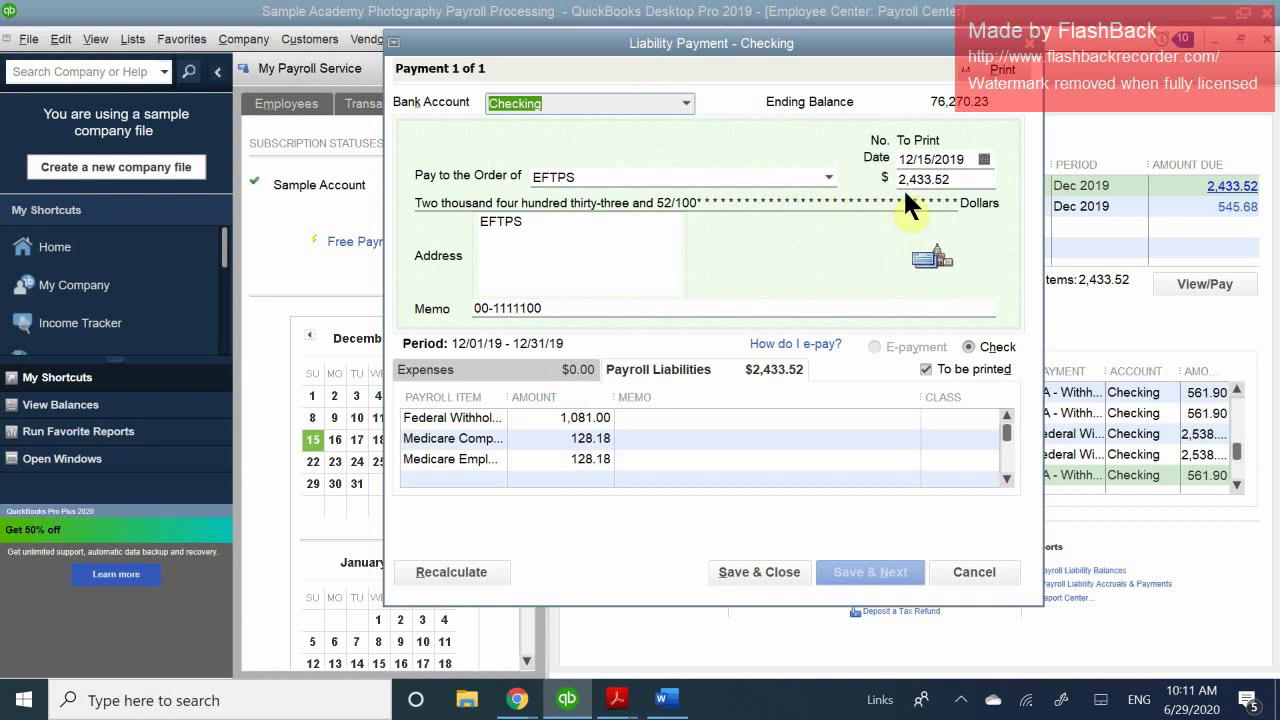
left_click(963, 163)
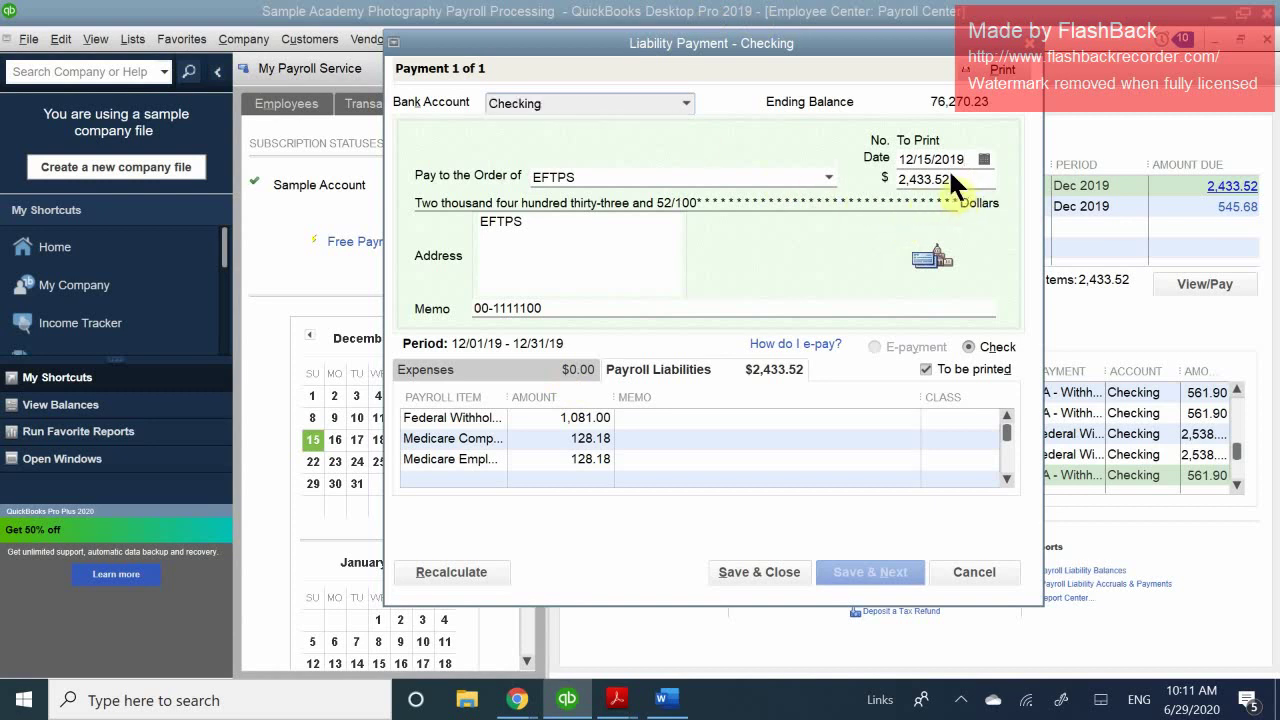
double_click(958, 163)
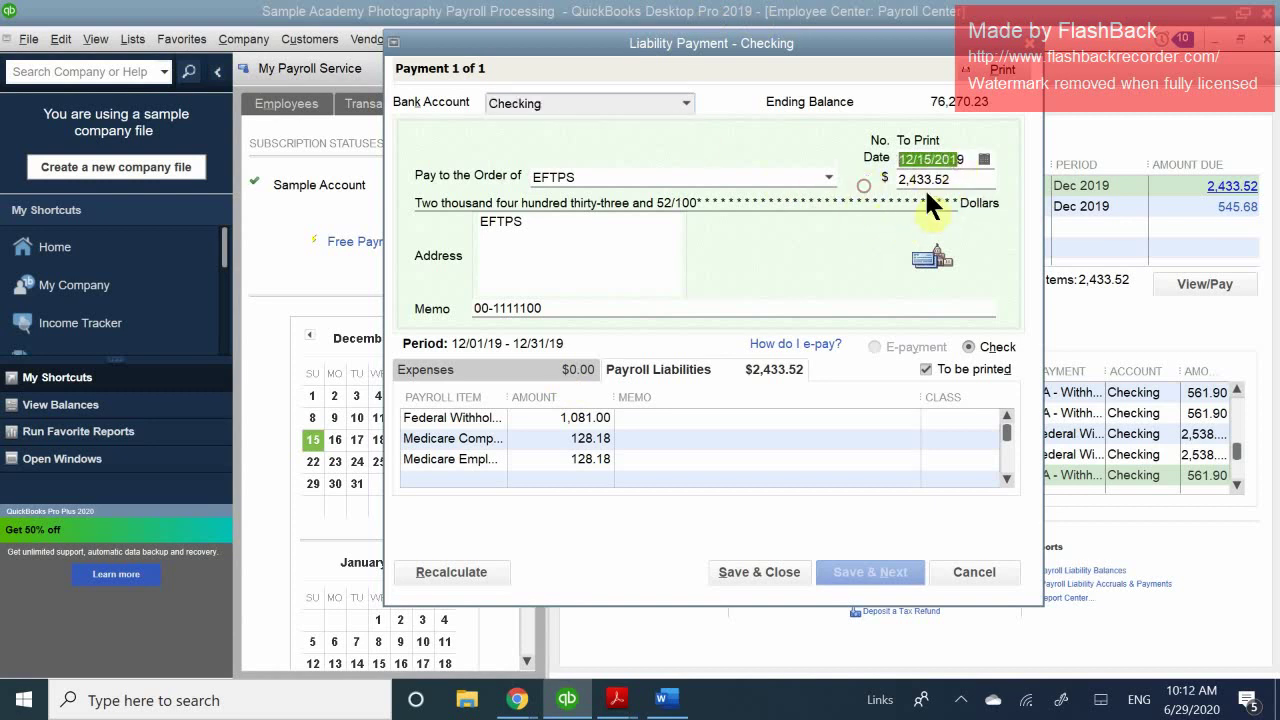
left_click(960, 175)
left_click_drag(962, 180, 871, 191)
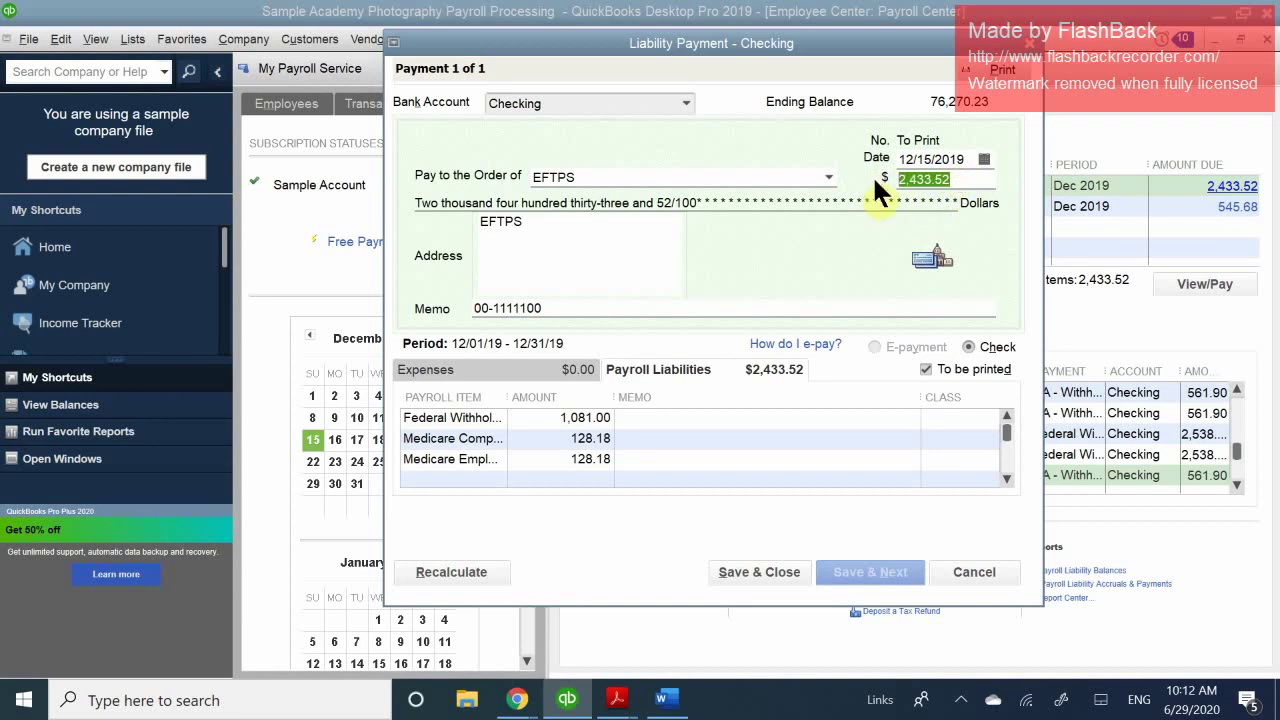
- Try to set the EFTPS liability check amount to 1500, and close the payment without recording it
type("1500")
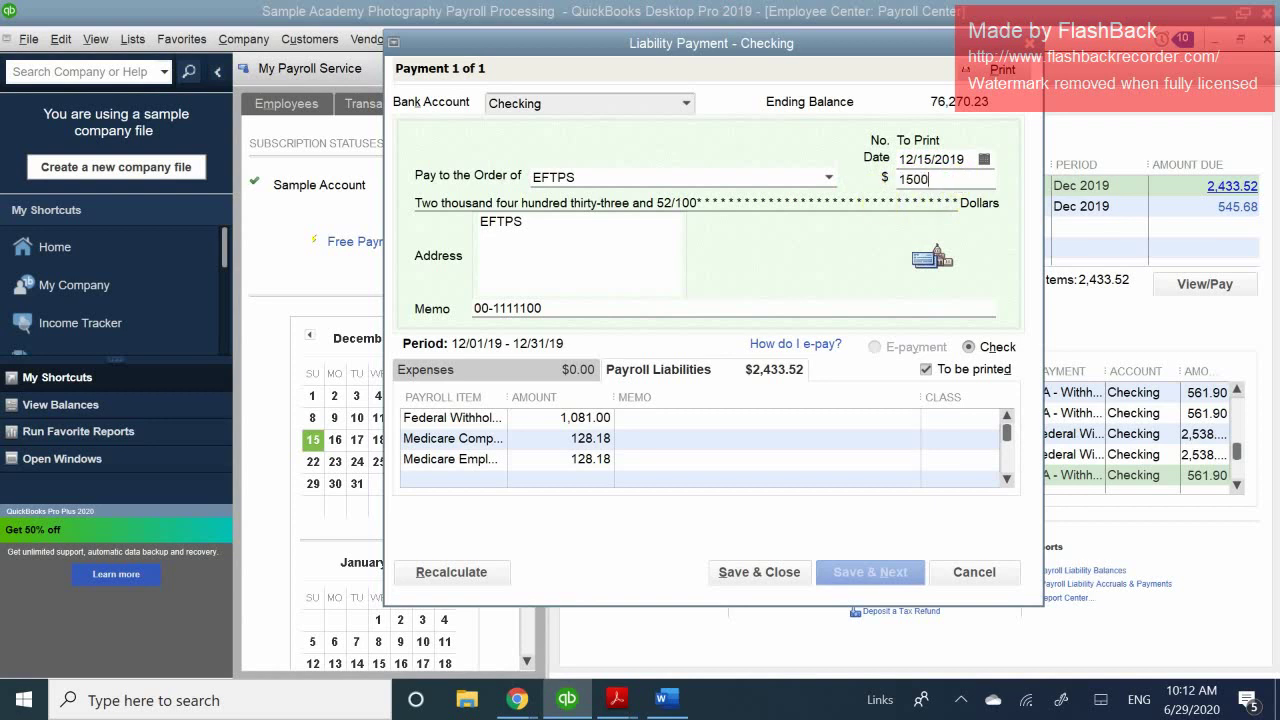
left_click(766, 262)
left_click_drag(602, 40, 484, 122)
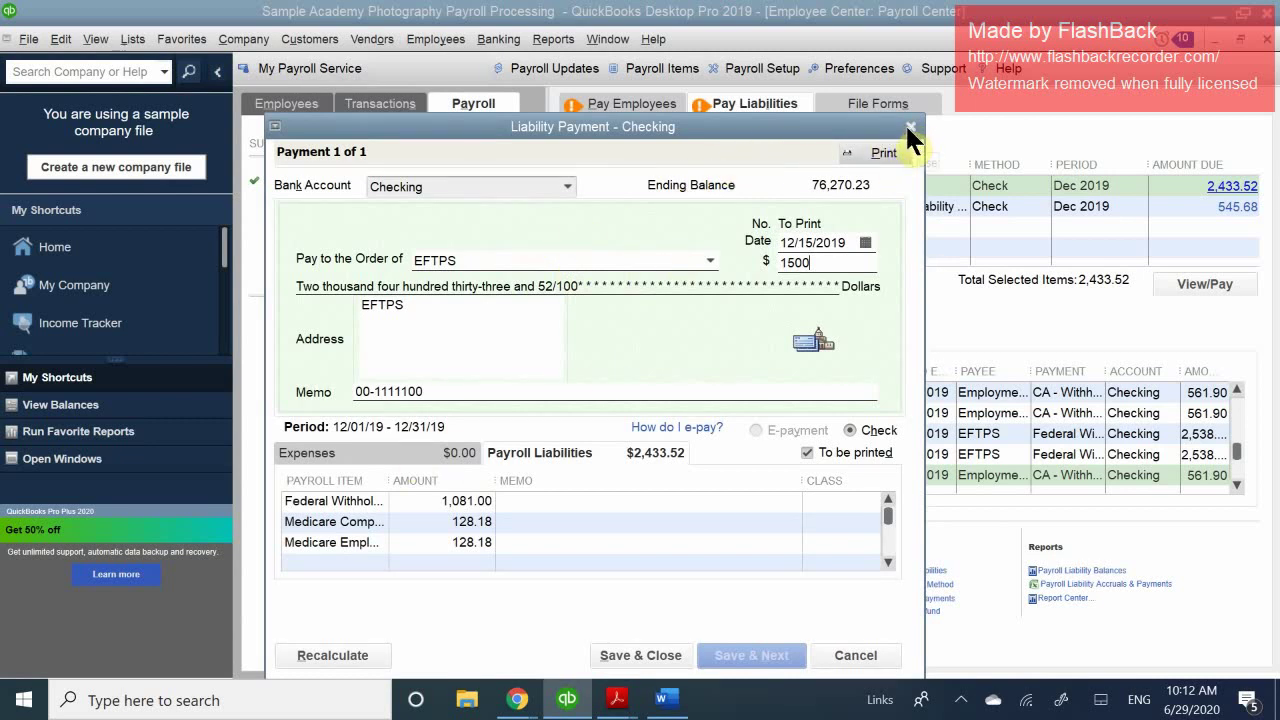
left_click(808, 292)
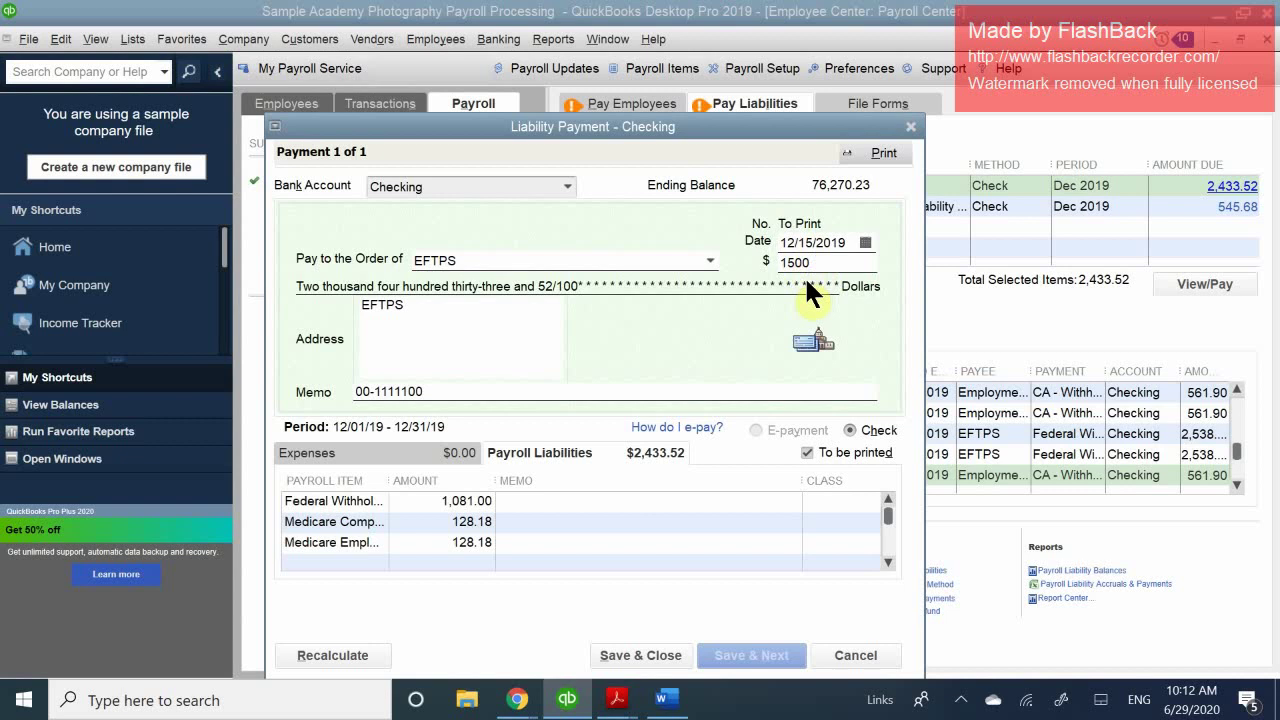
left_click(911, 126)
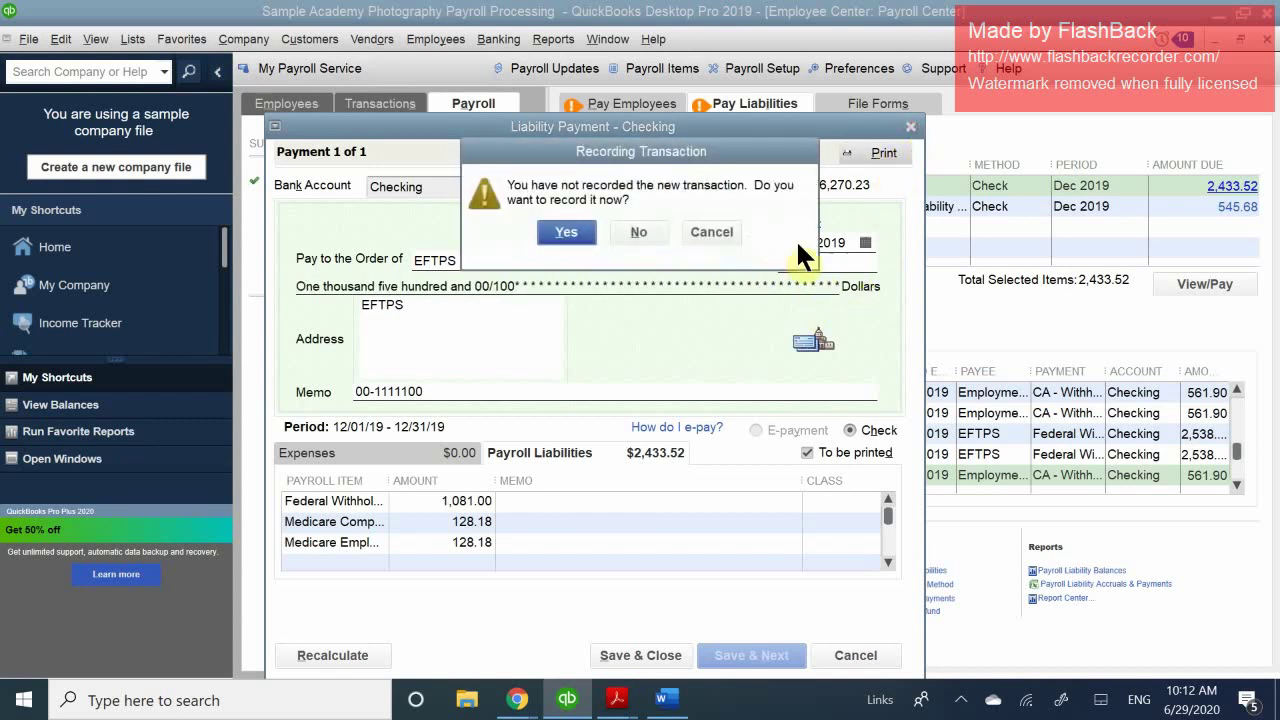
left_click(639, 231)
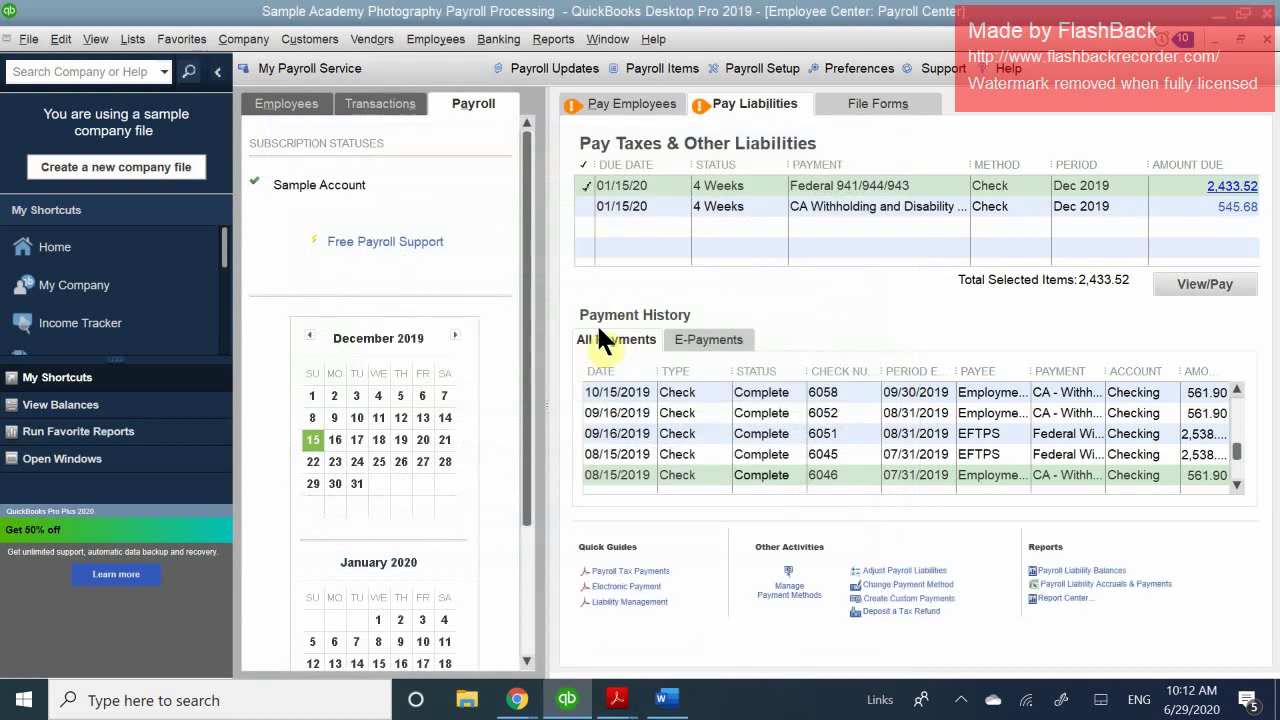
- Close the Payroll Center and the other open window, and reopen the Home page maximized
left_click(646, 271)
left_click(1268, 40)
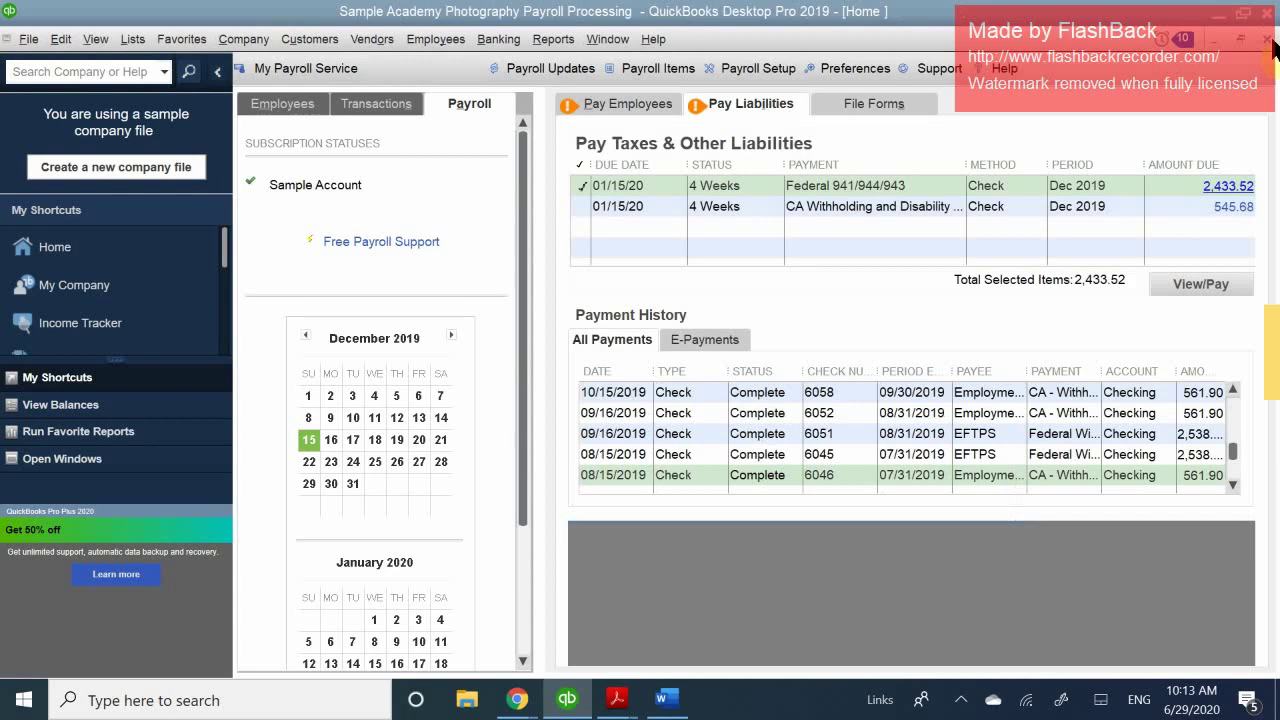
left_click(1271, 41)
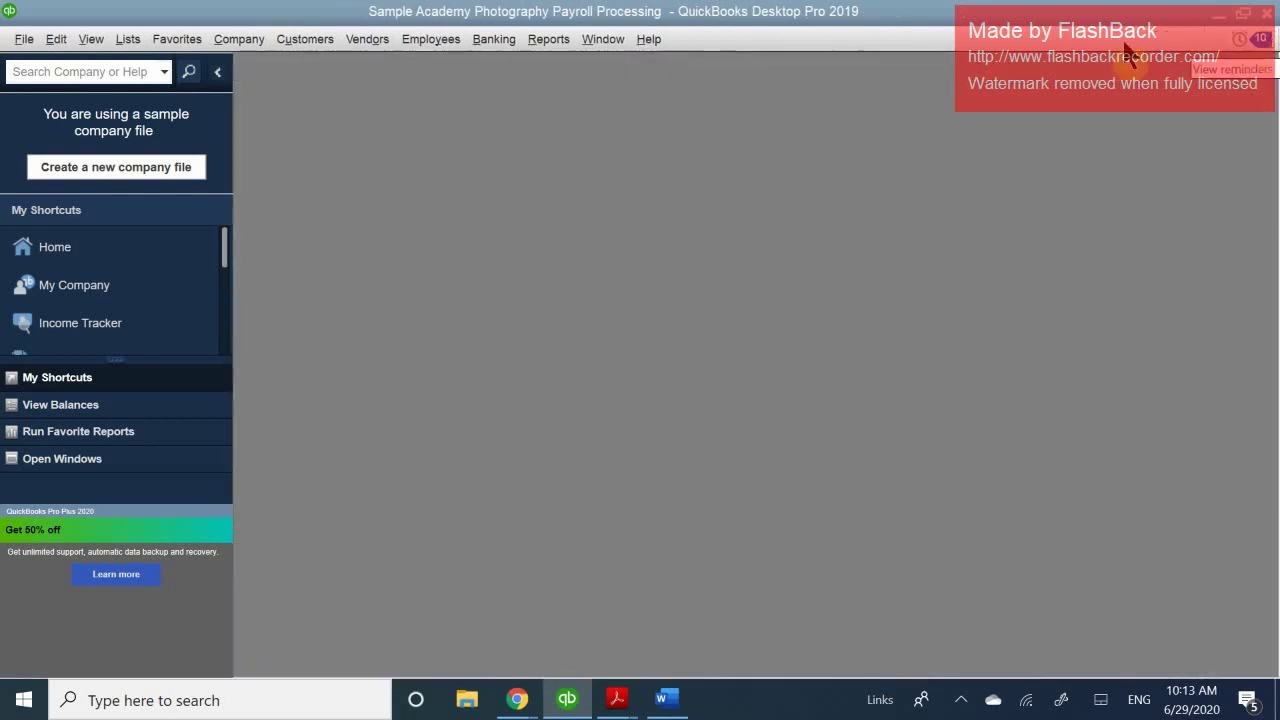
left_click(86, 257)
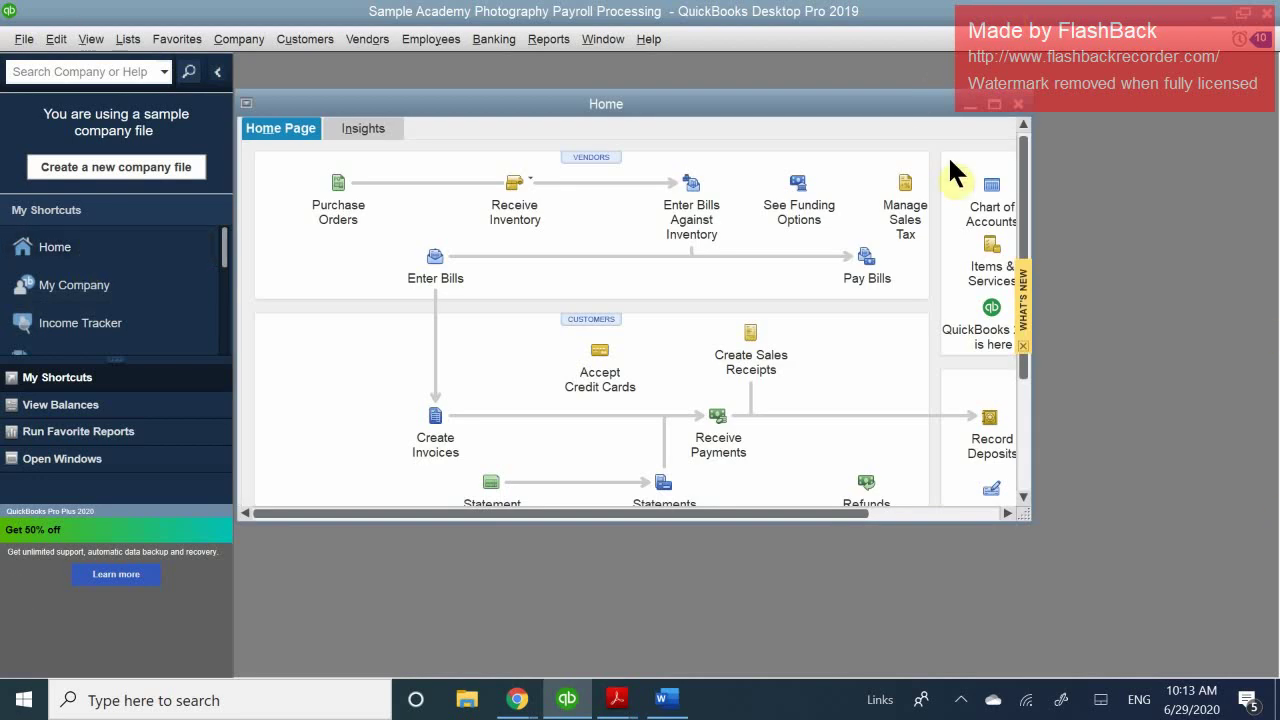
left_click(995, 105)
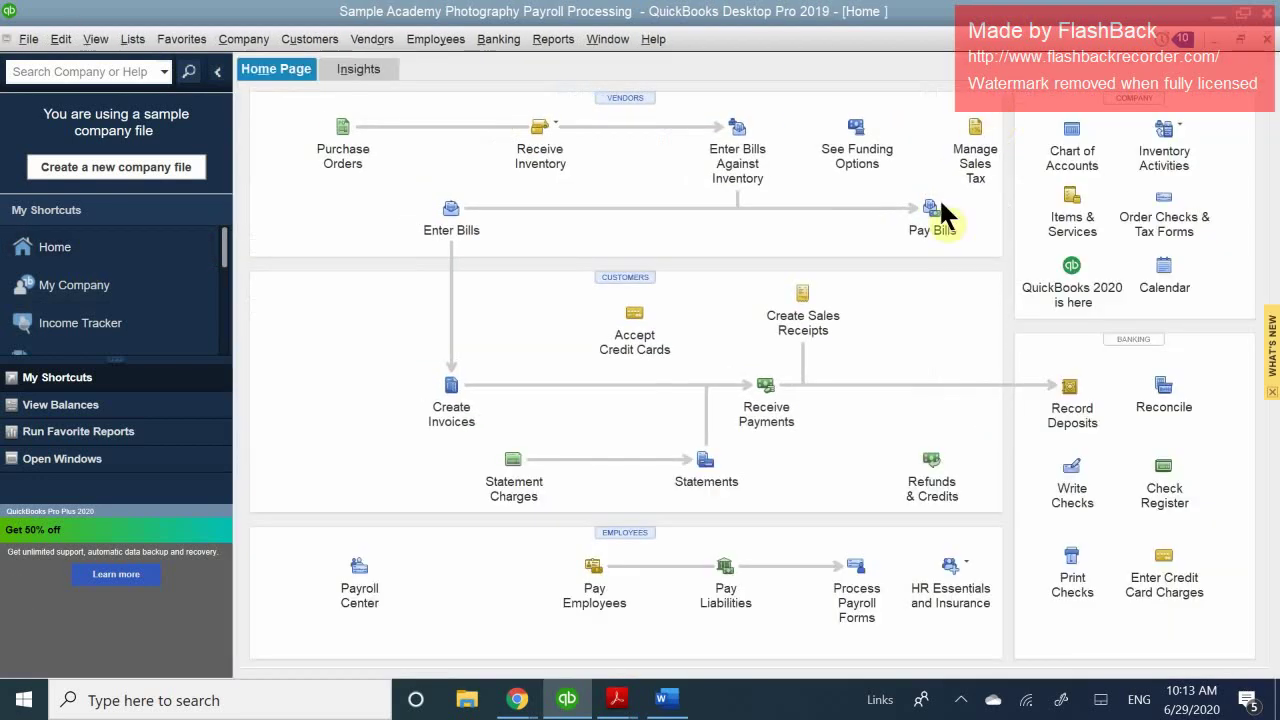
left_click(1166, 483)
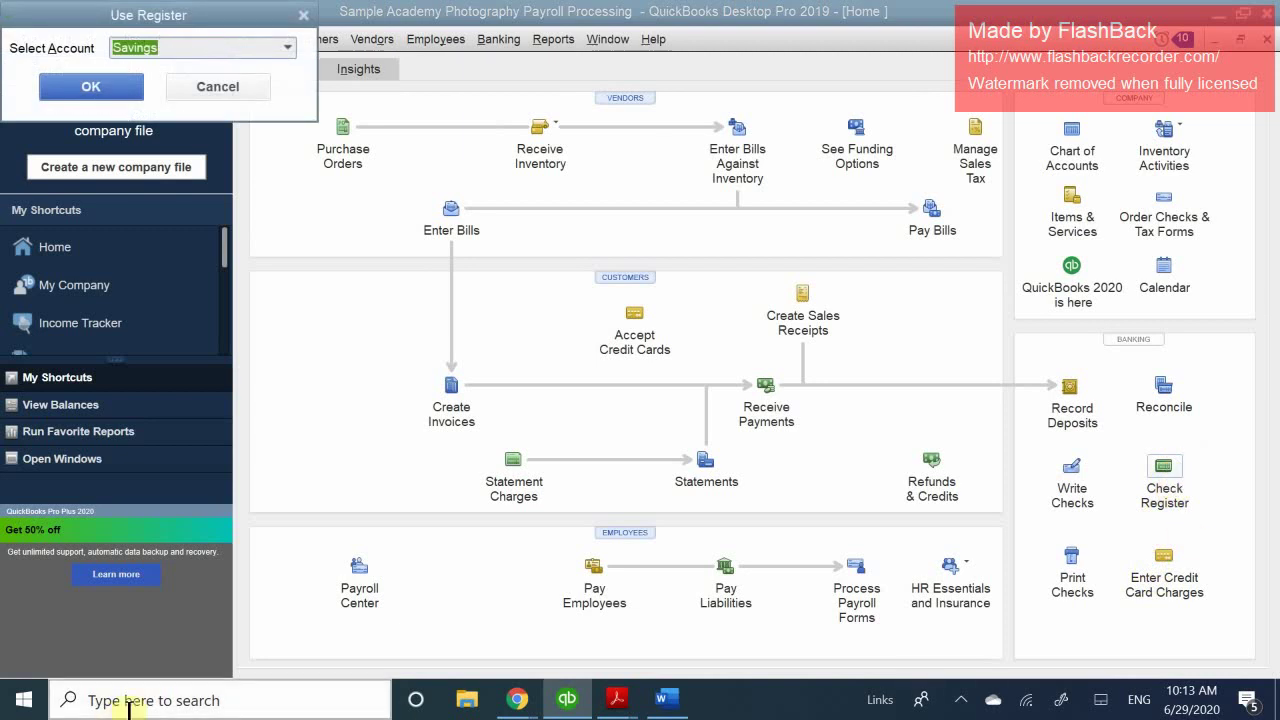
left_click(104, 92)
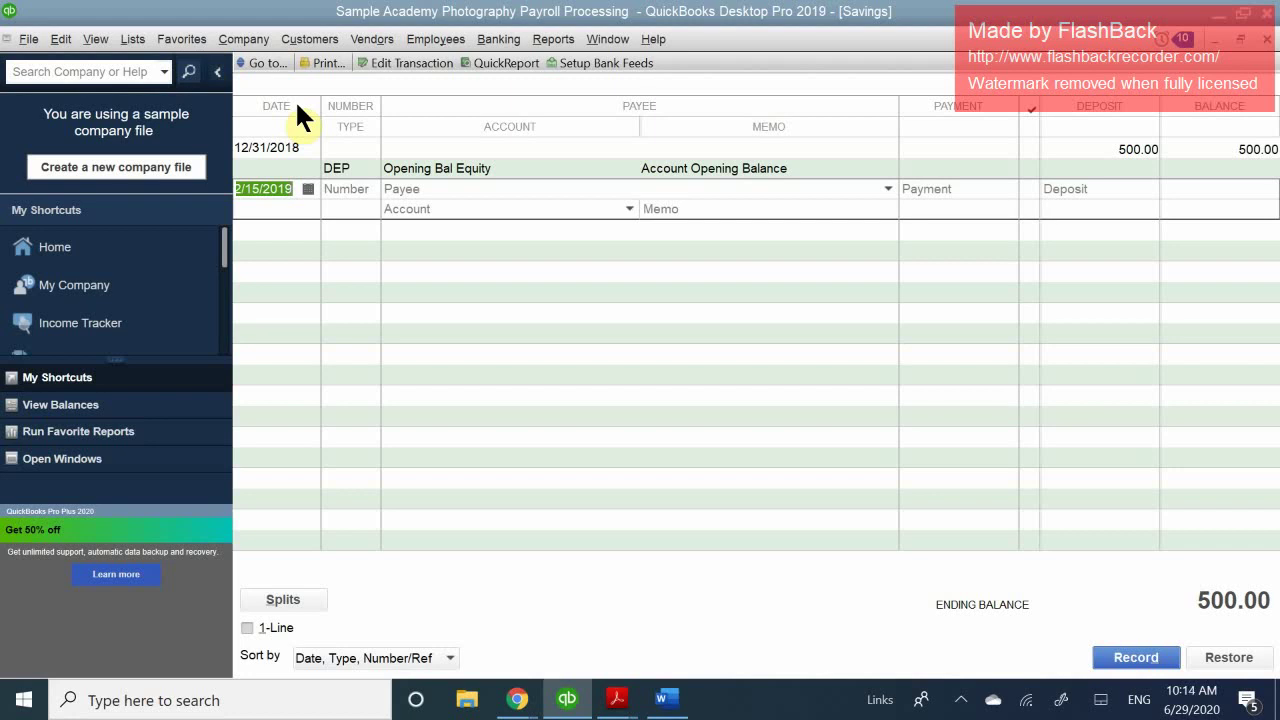
left_click(249, 62)
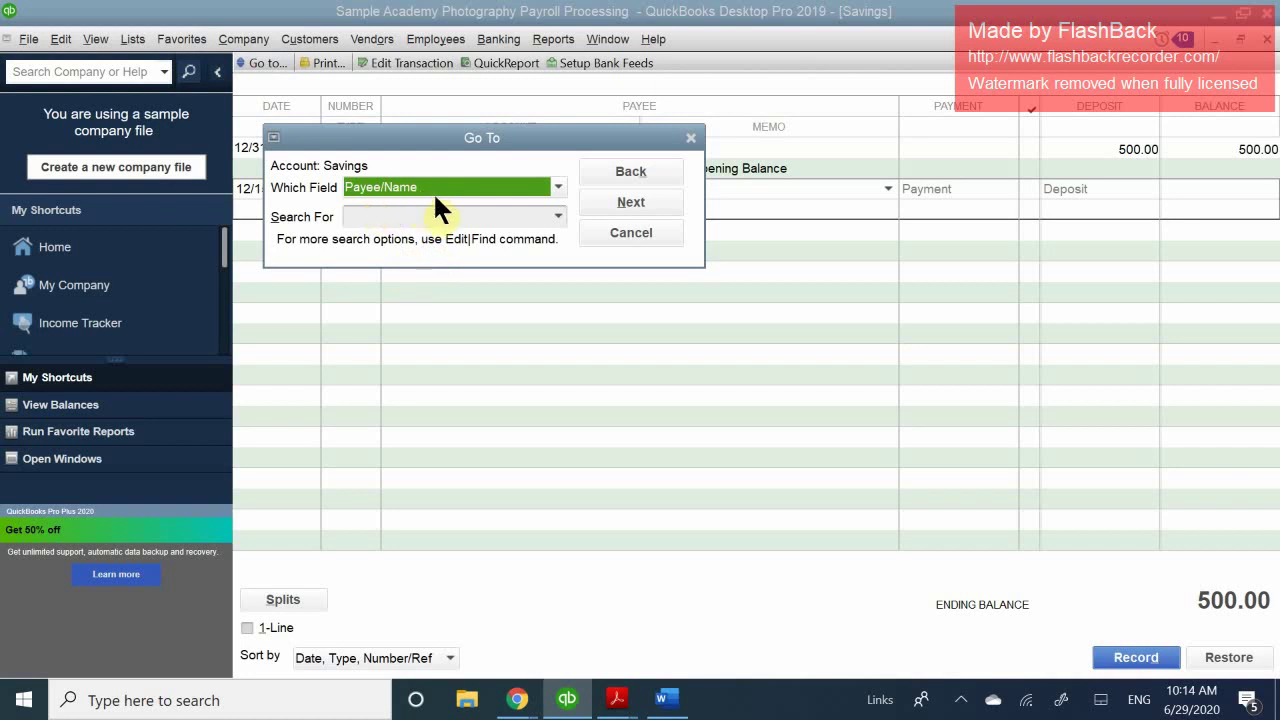
left_click(558, 186)
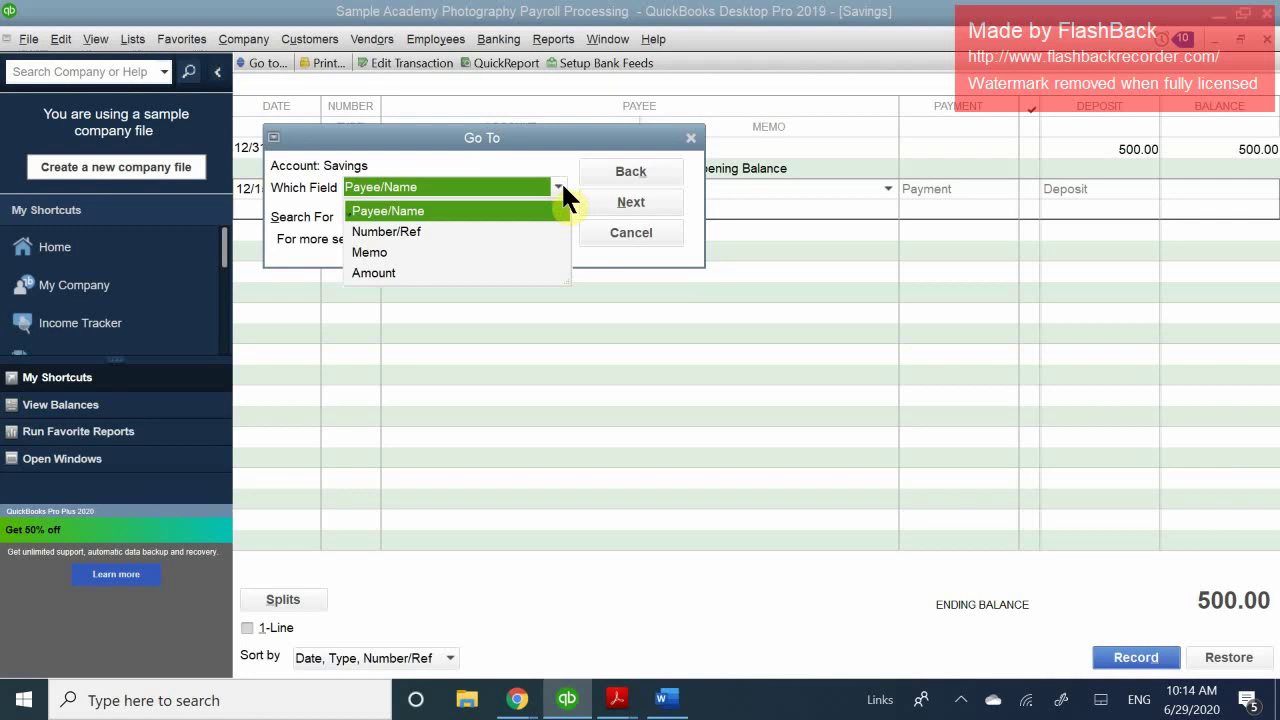
left_click(563, 205)
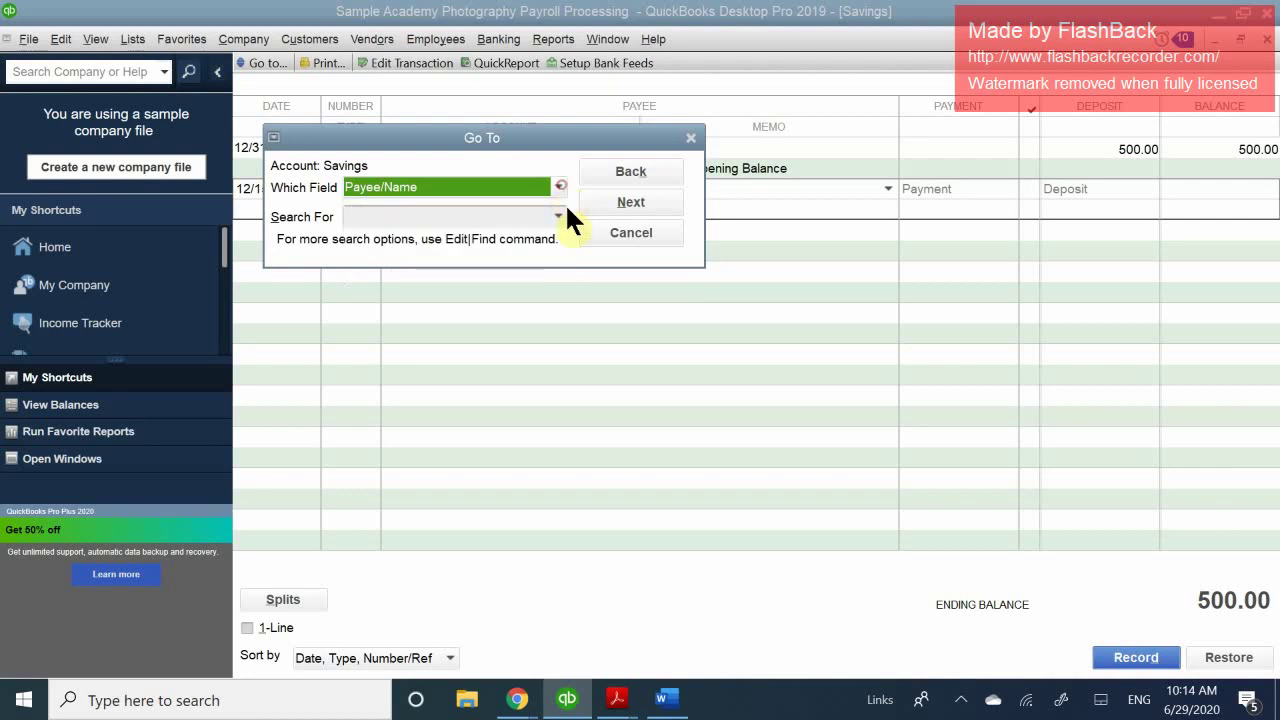
left_click(632, 230)
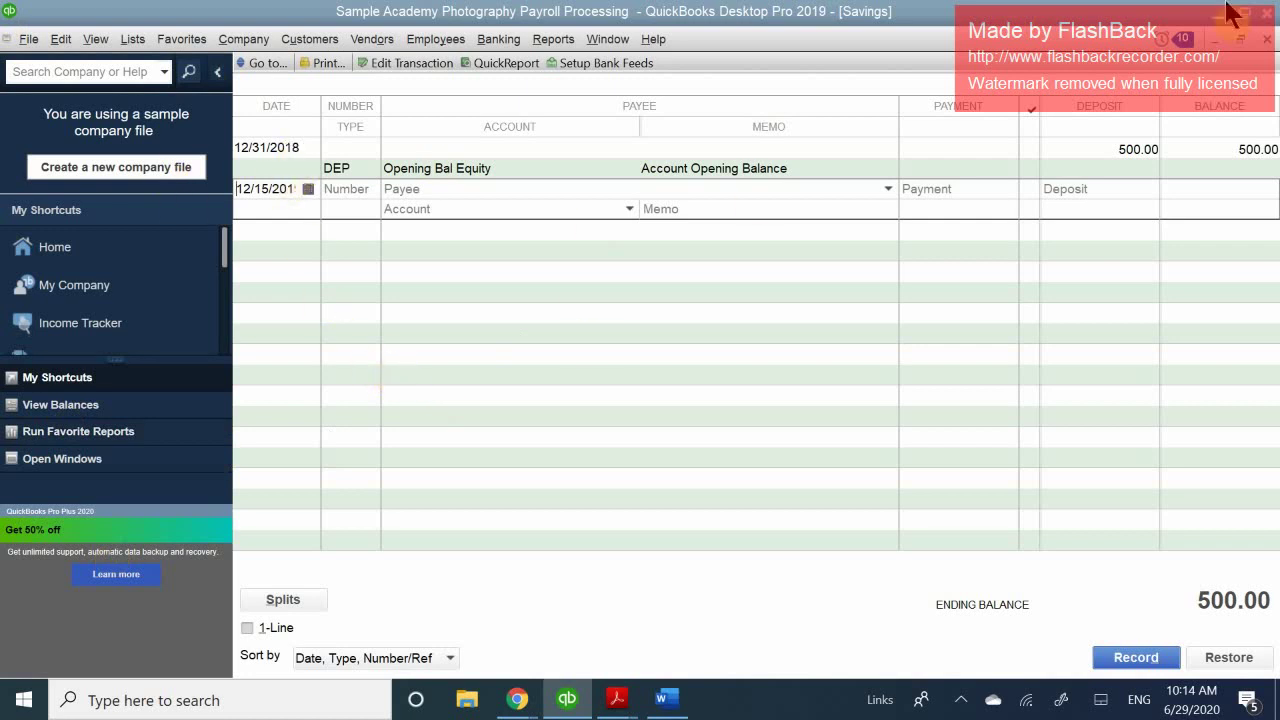
left_click(1265, 40)
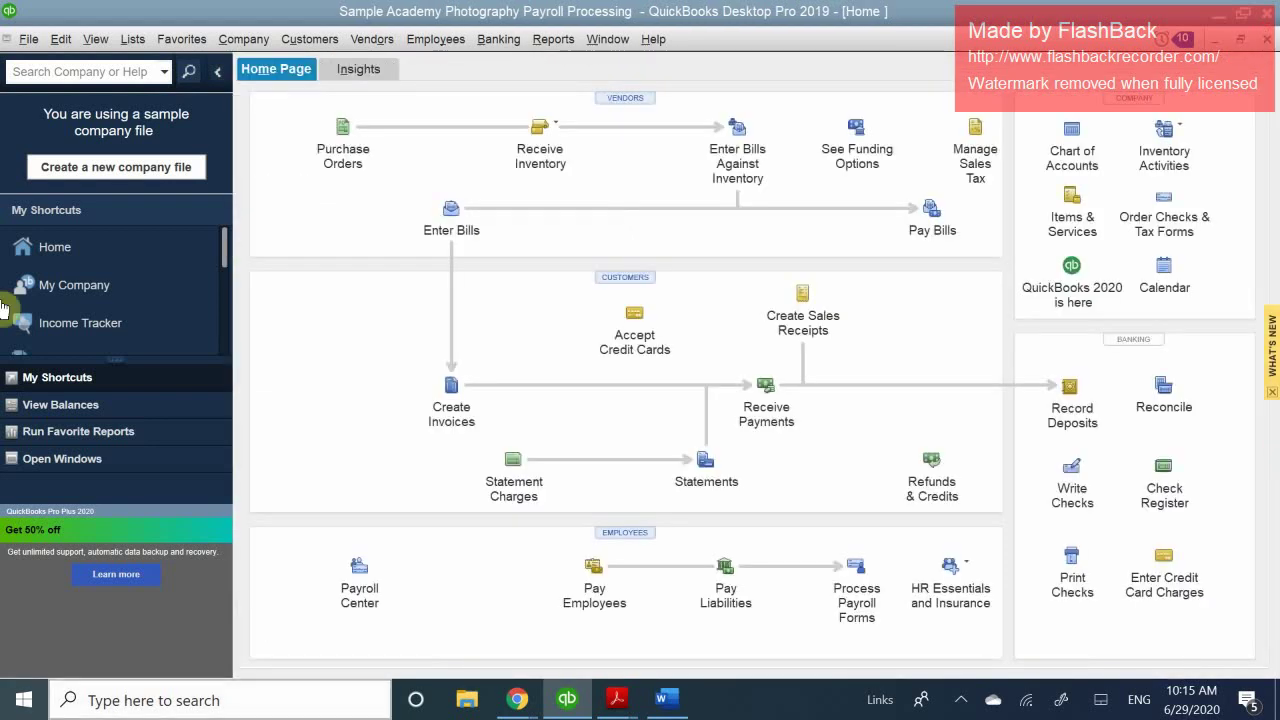
- Review the paychecks and the checks waiting to be printed from Checking, cancelling both lists without printing
left_click(27, 39)
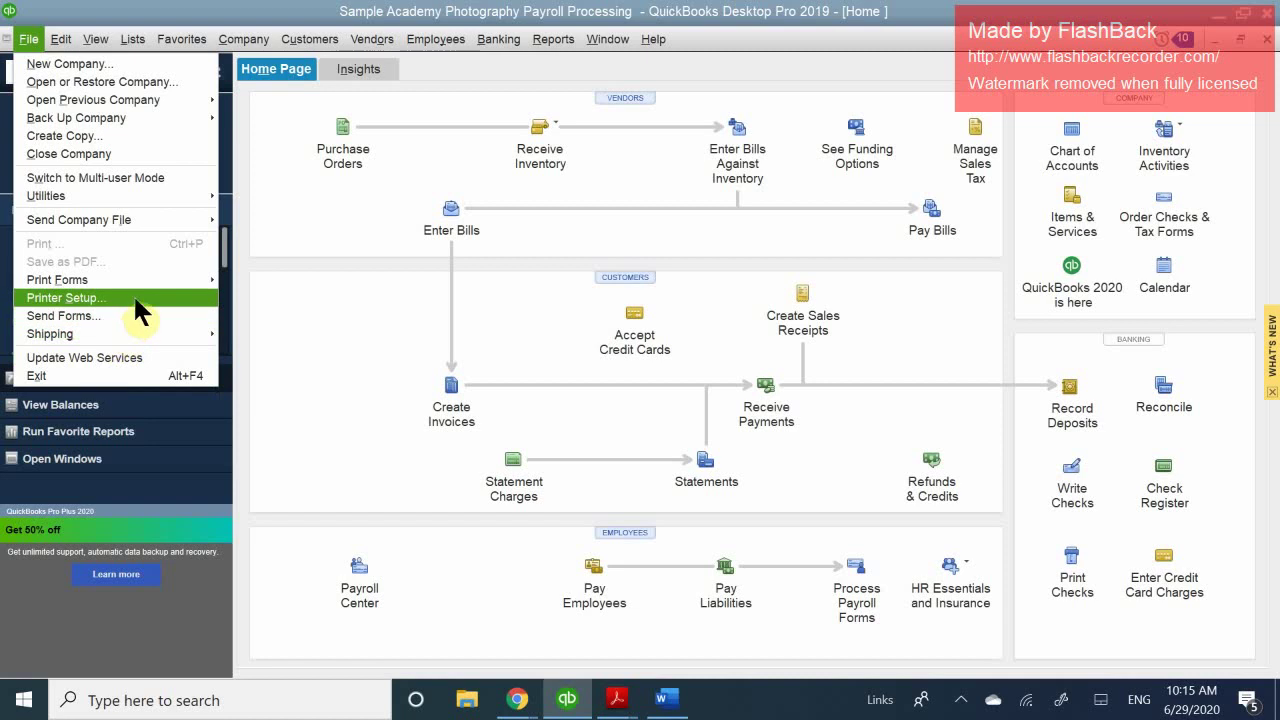
mouse_move(137, 280)
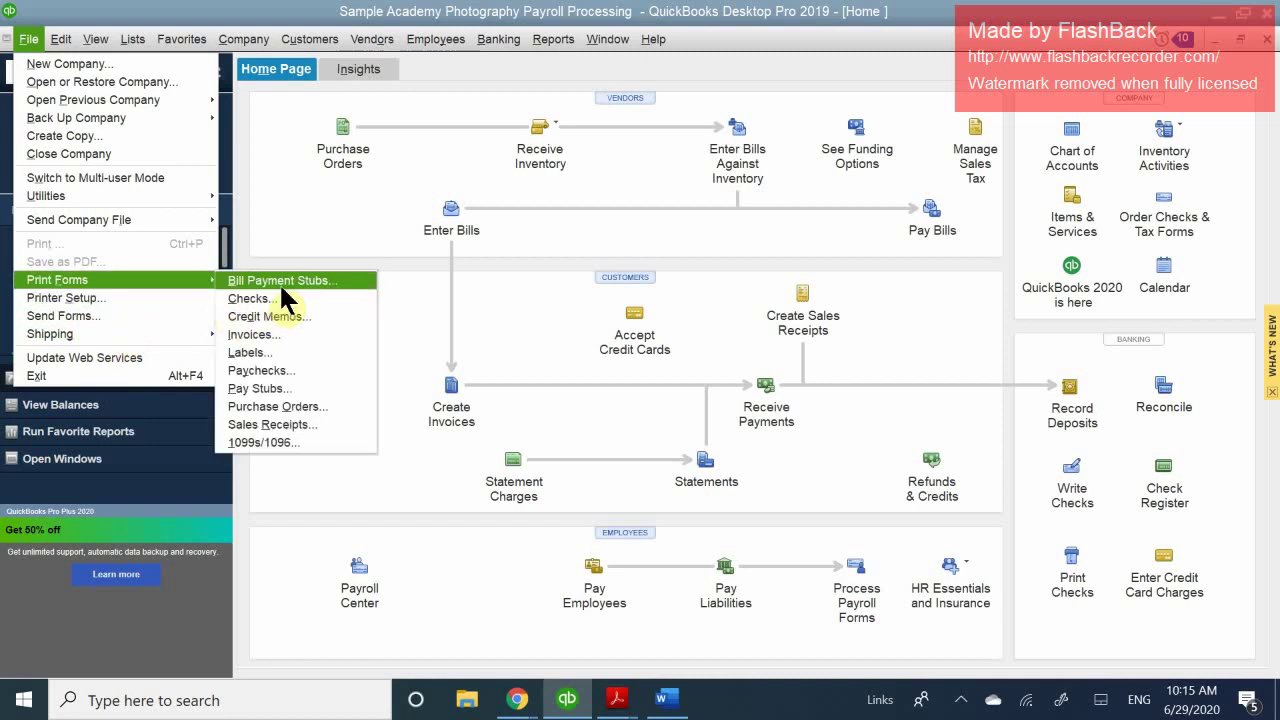
left_click(268, 366)
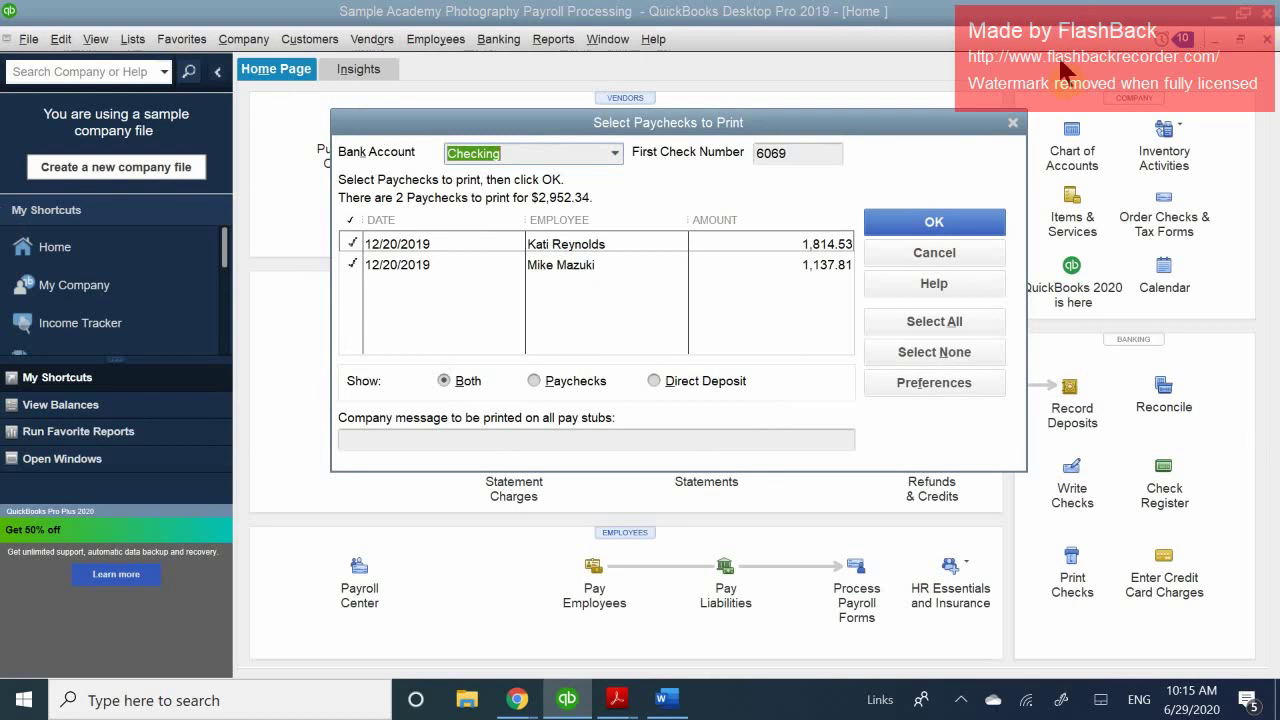
left_click(914, 252)
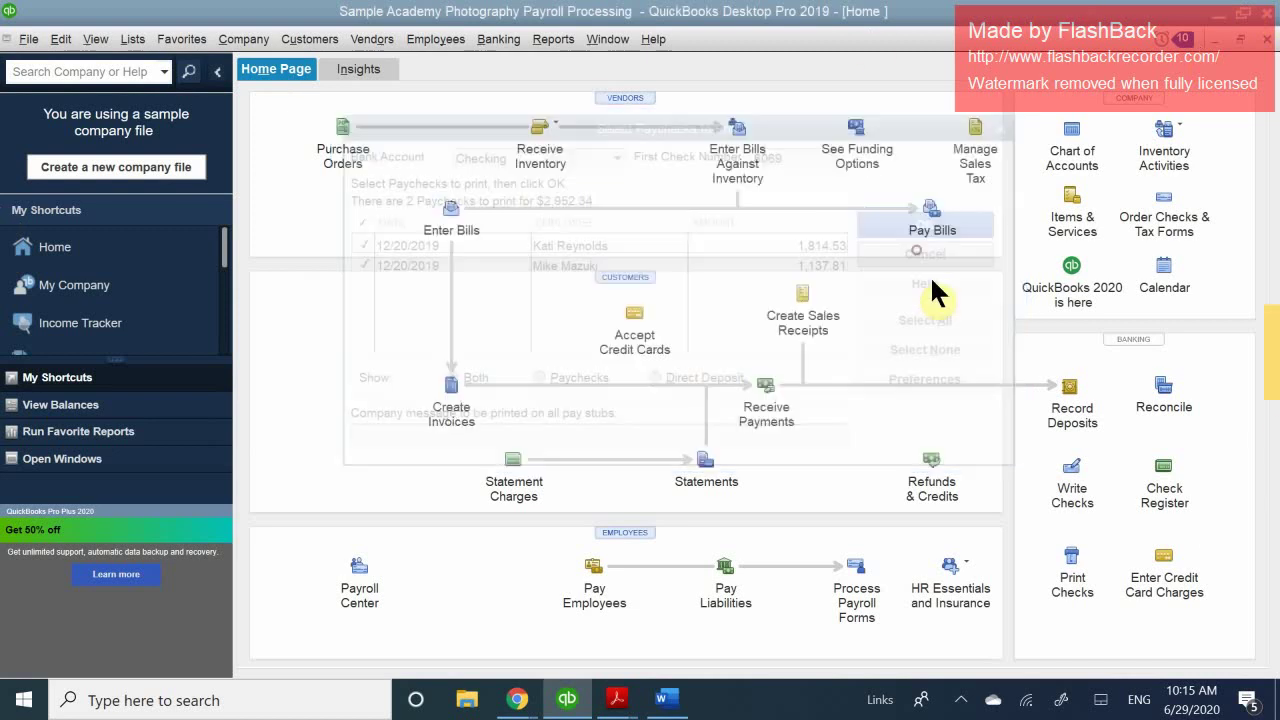
left_click(28, 42)
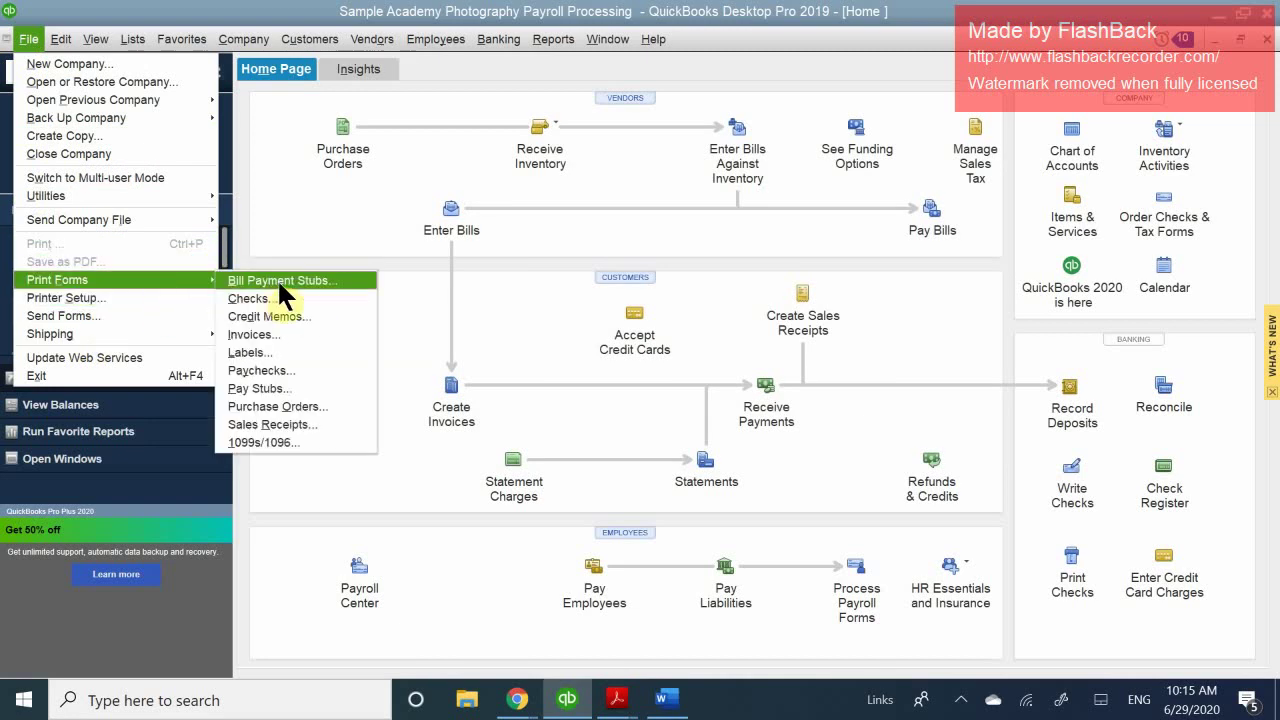
left_click(289, 296)
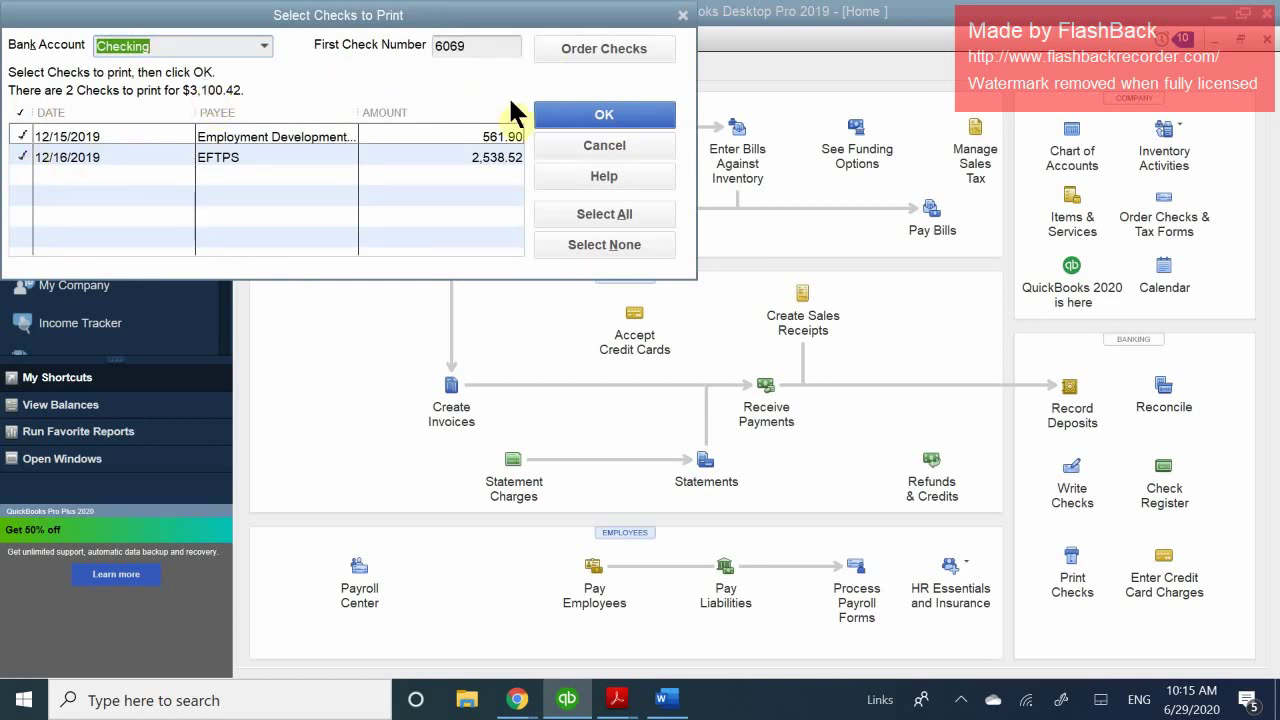
left_click(604, 148)
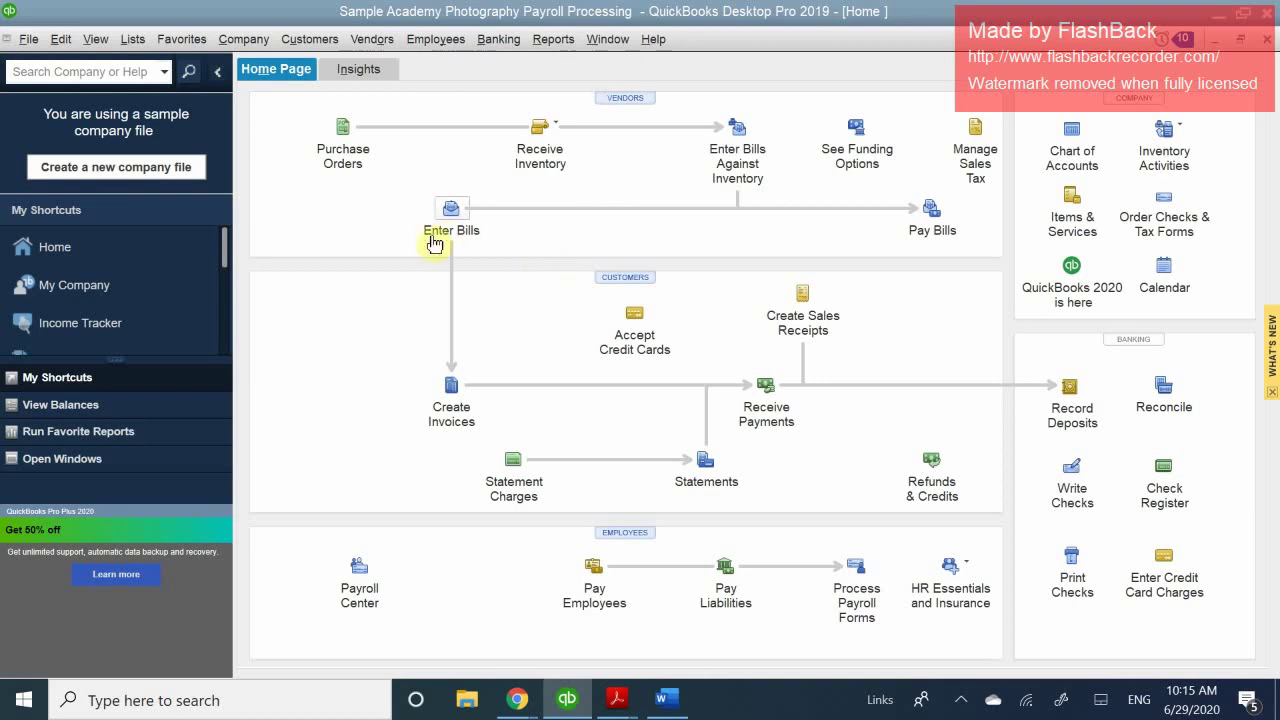
- Open the Checking account register and examine the December 2019 liability checks and paychecks
left_click(1170, 490)
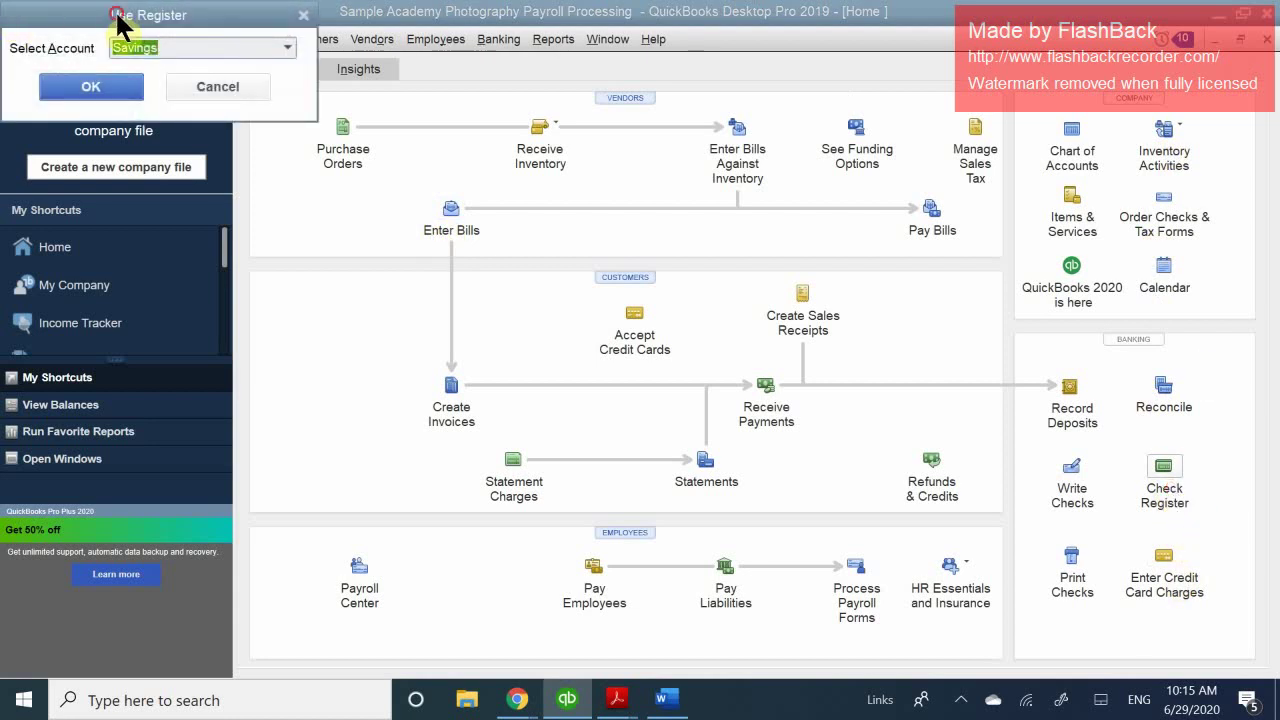
left_click_drag(120, 14, 406, 205)
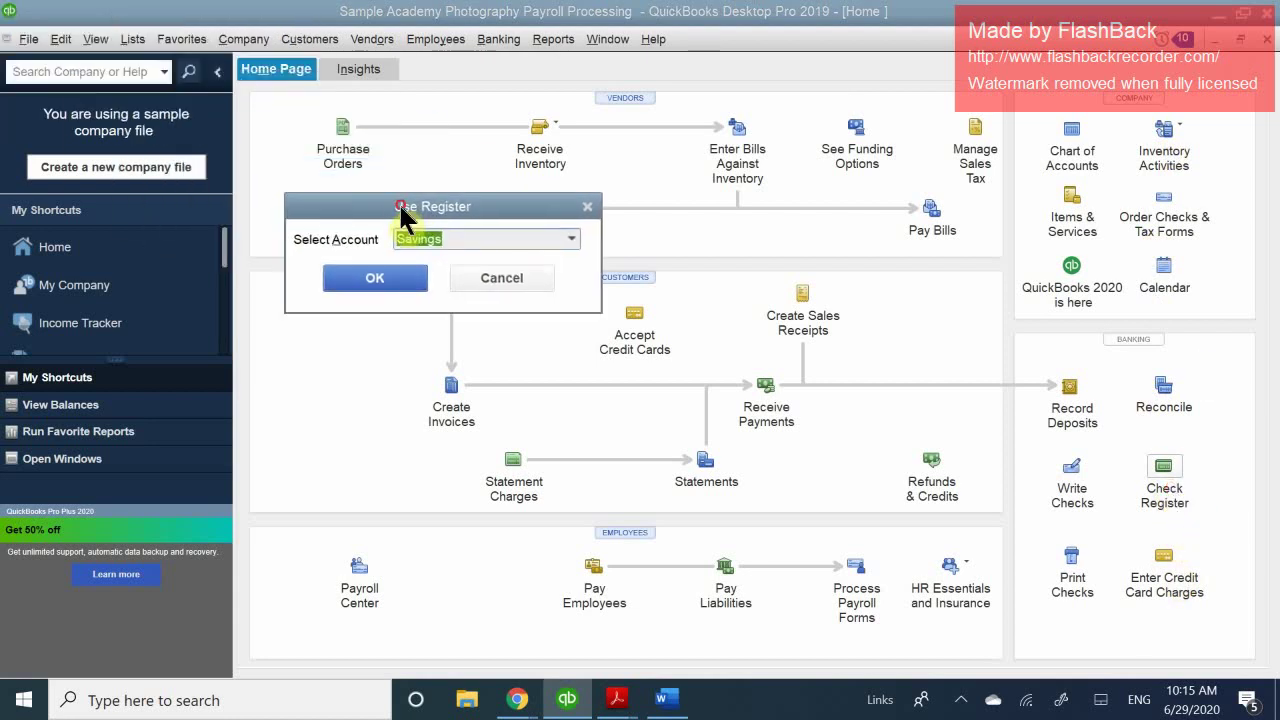
left_click(568, 236)
left_click(571, 239)
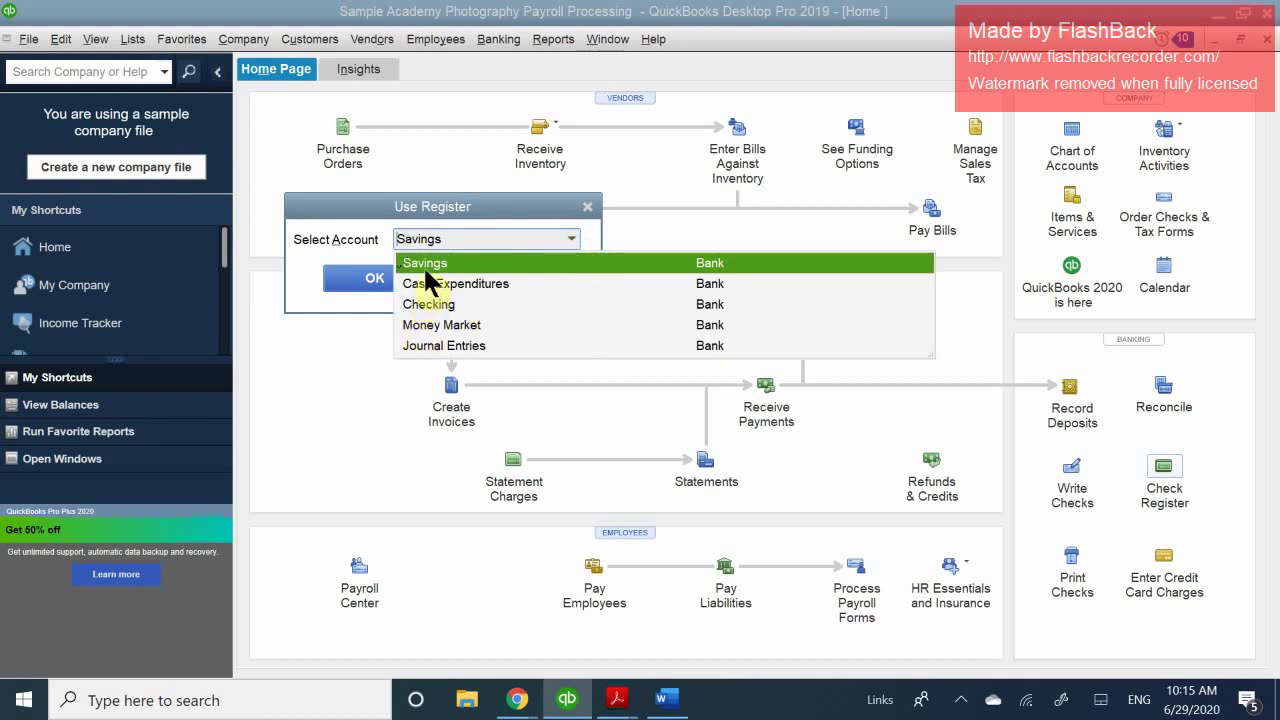
left_click(437, 304)
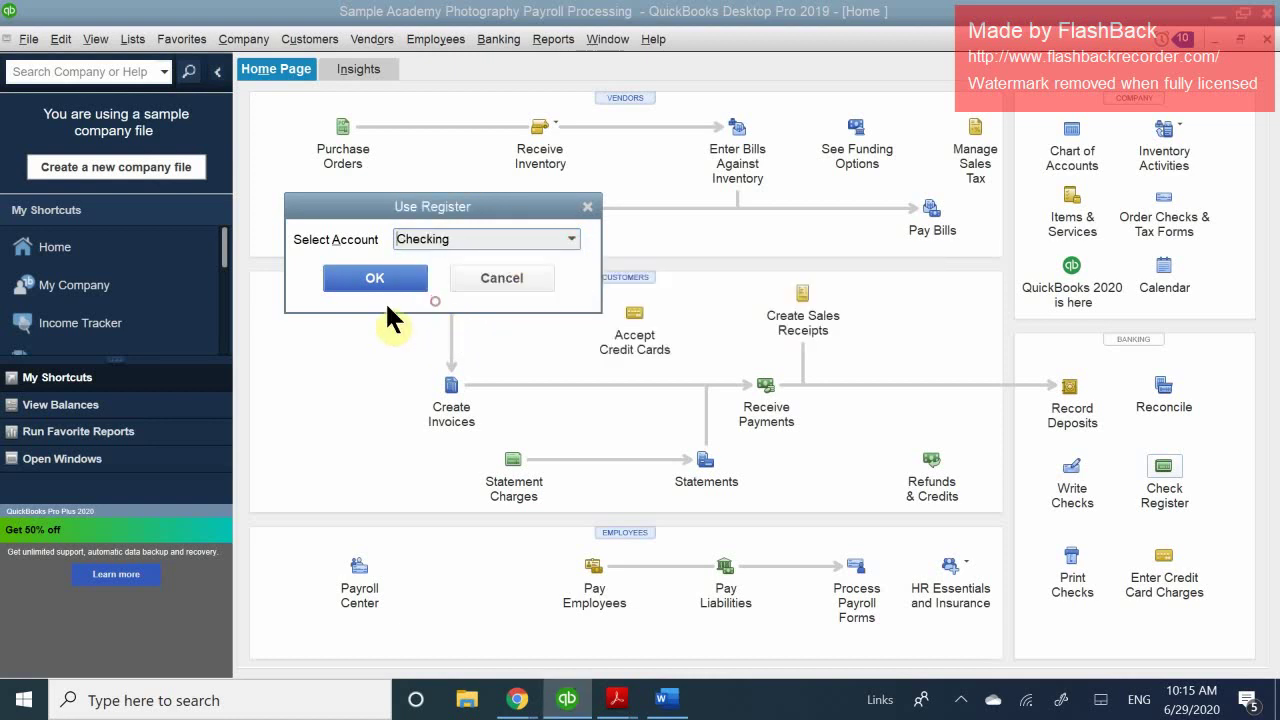
left_click(374, 278)
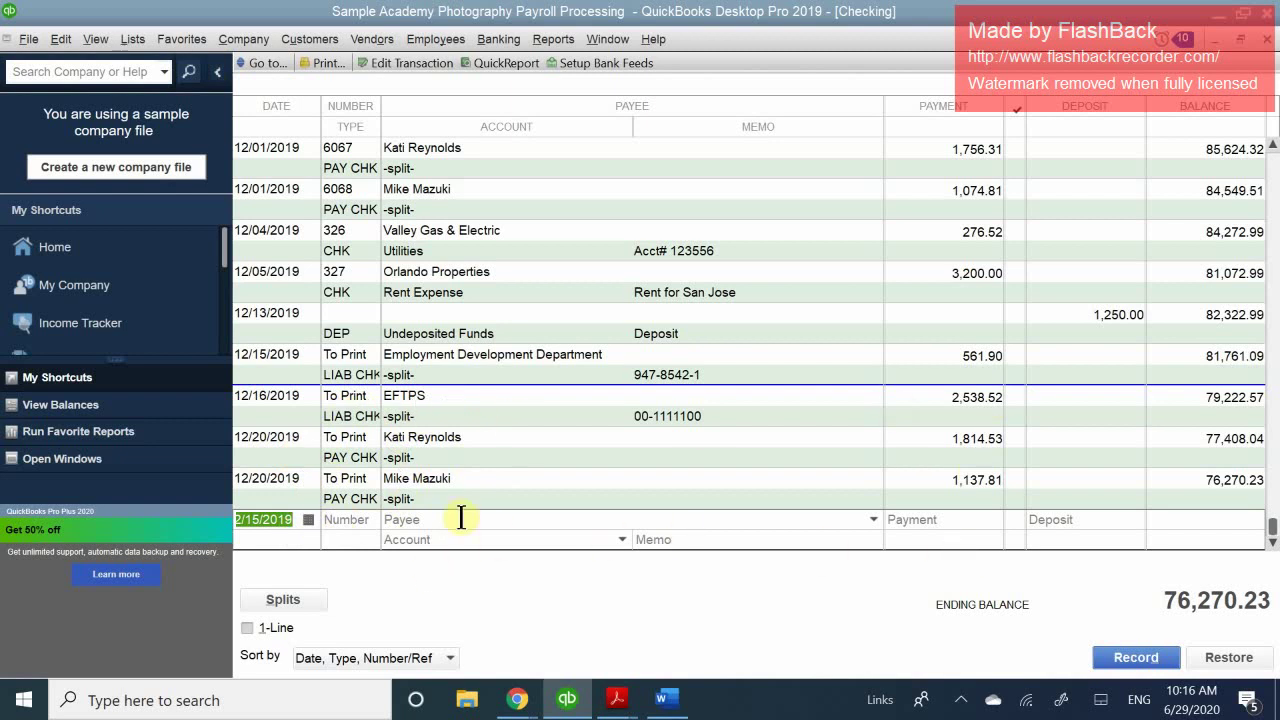
- Switch to QB CH 11.pdf in Acrobat Reader and read Step 10 and Figure 11-26 on liability payments in the check register
mouse_move(630, 703)
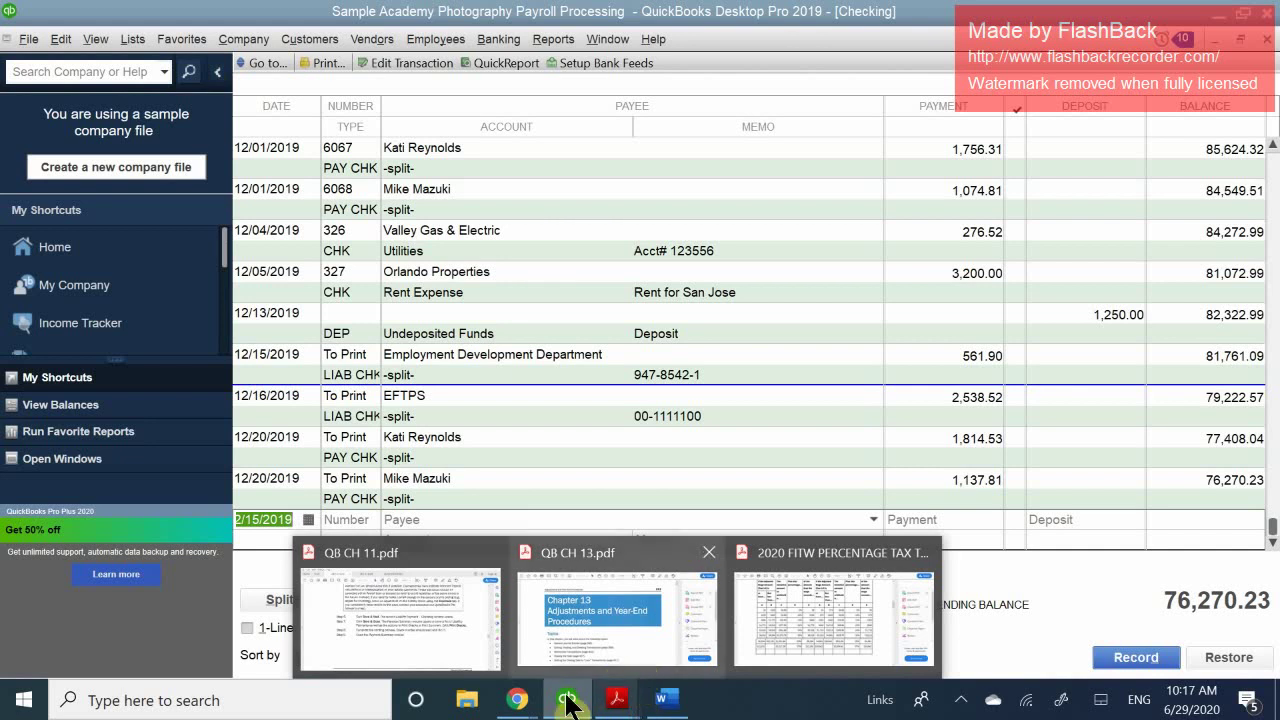
mouse_move(517, 700)
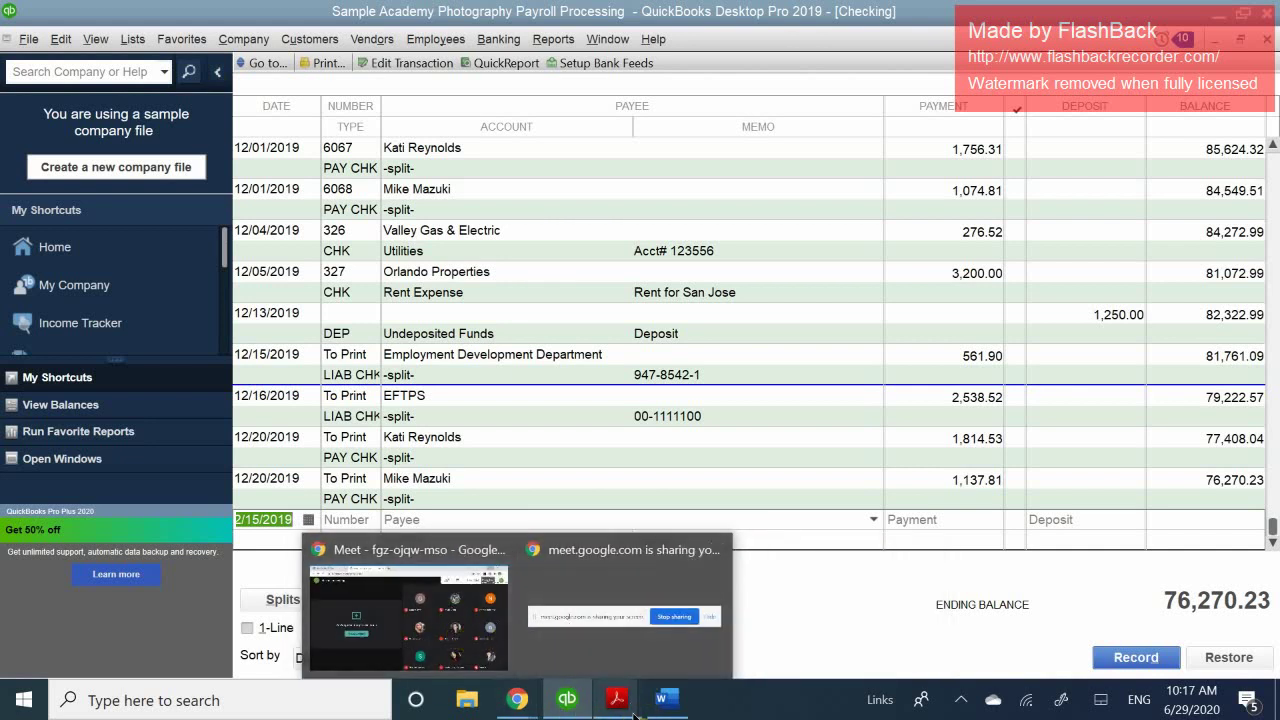
mouse_move(575, 702)
mouse_move(617, 700)
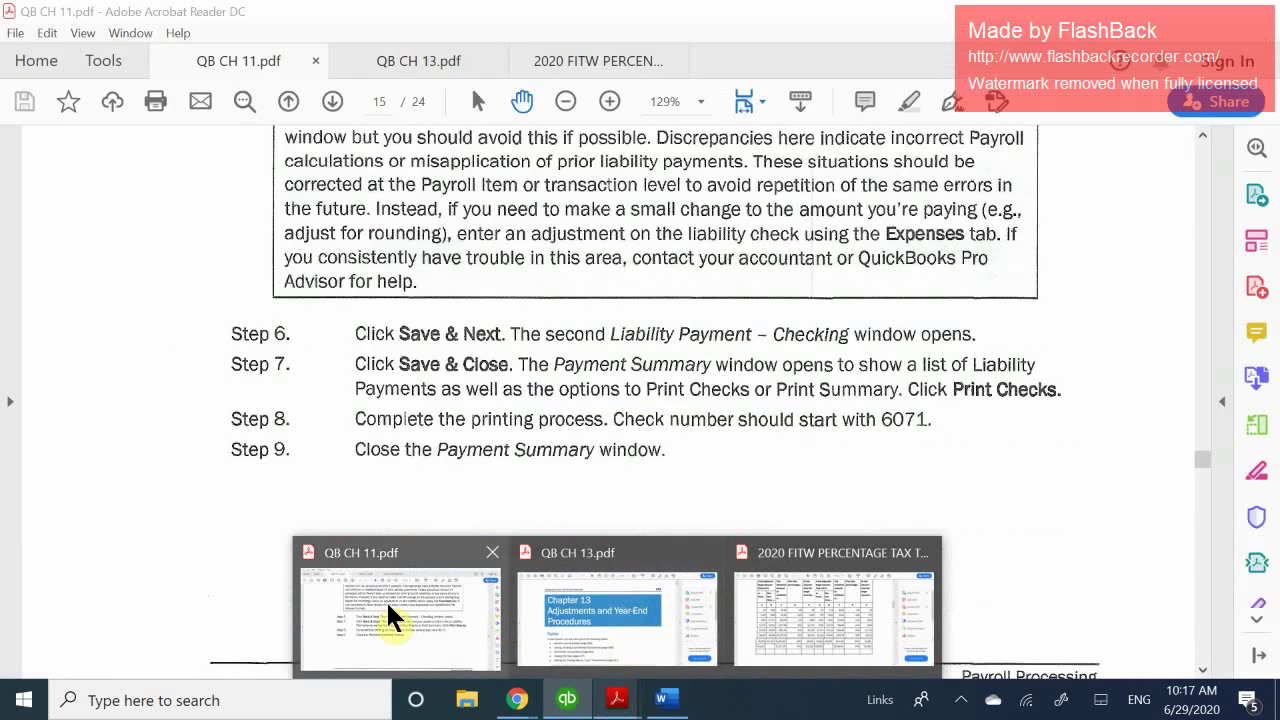
left_click(386, 600)
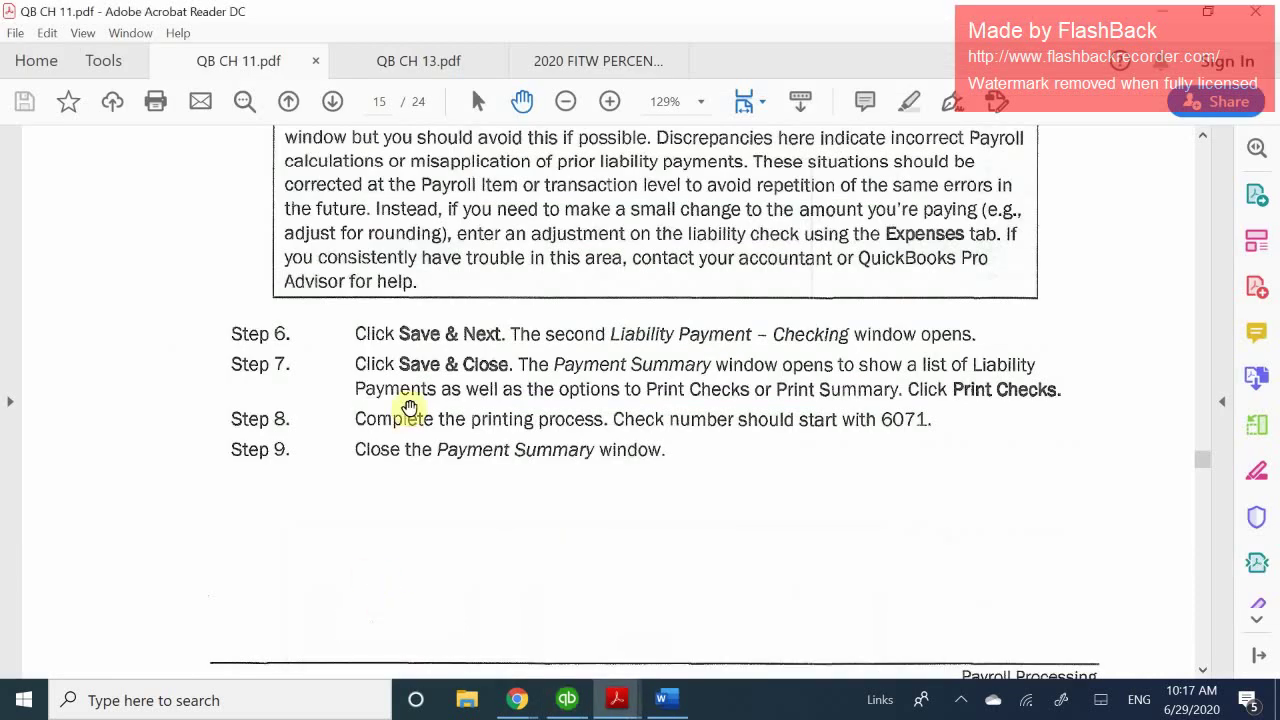
scroll(410, 413, "down", 1)
scroll(410, 413, "down", 10)
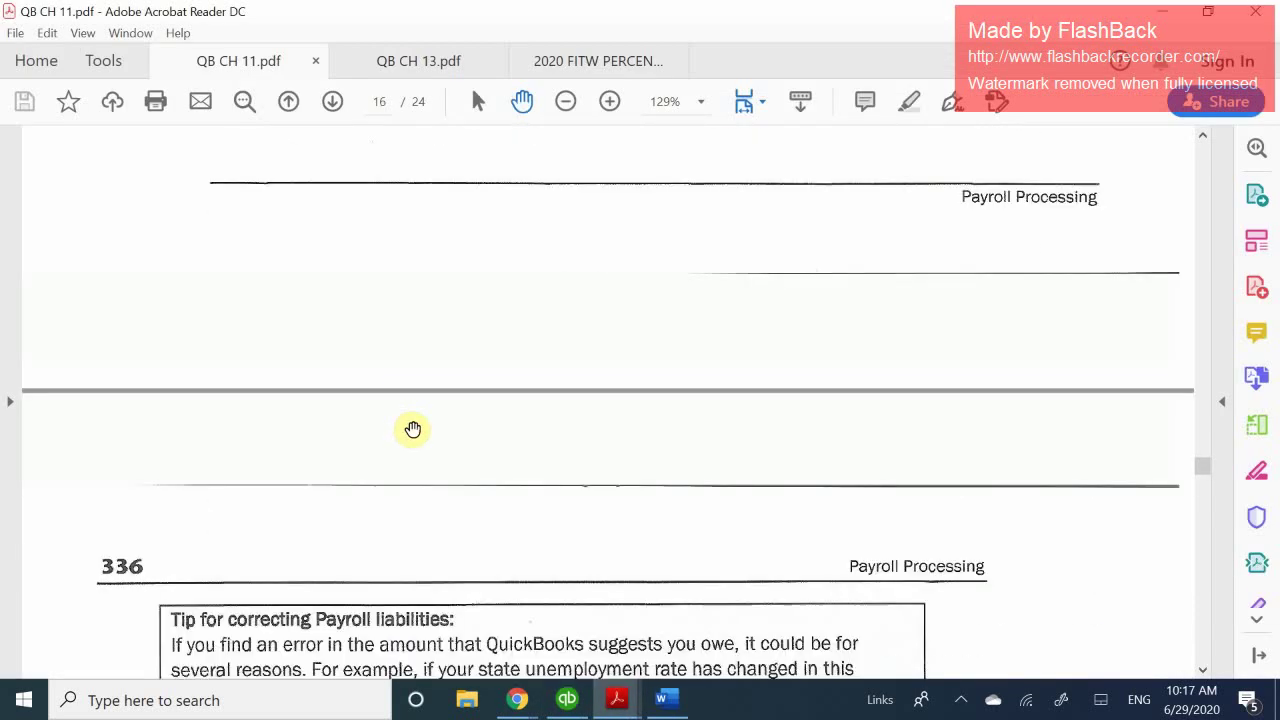
scroll(413, 430, "down", 8)
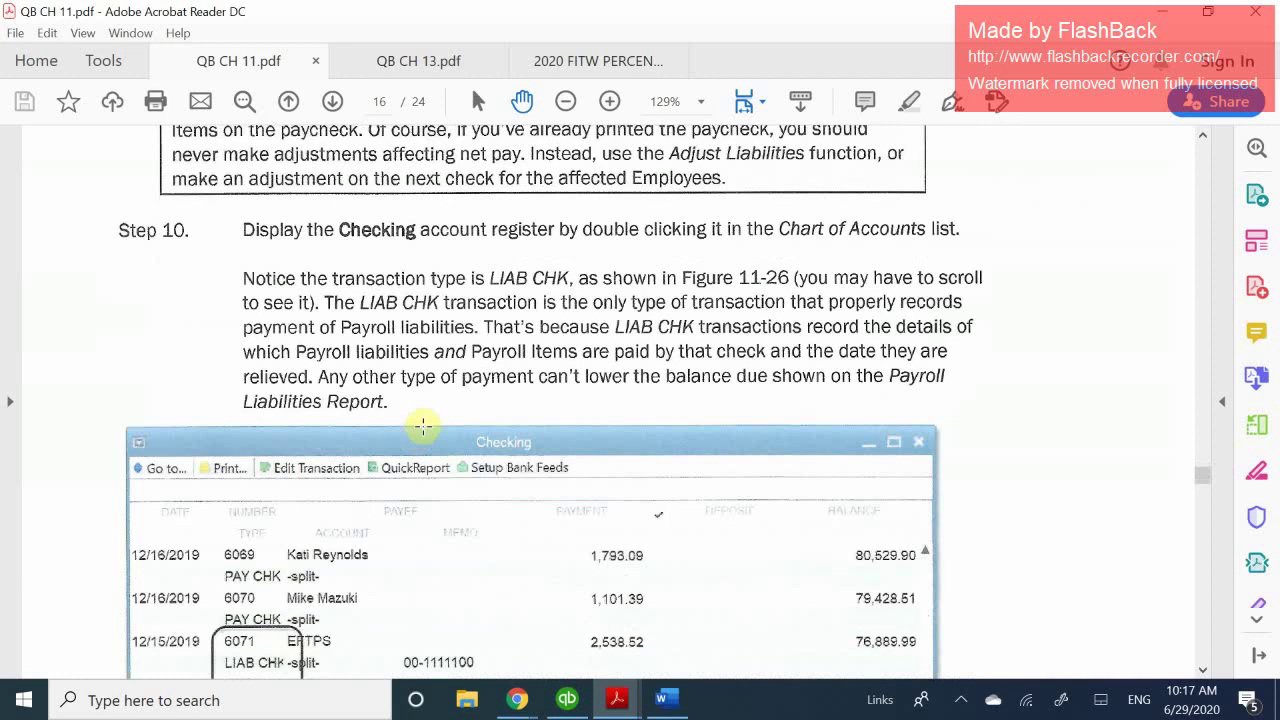
scroll(426, 428, "down", 3)
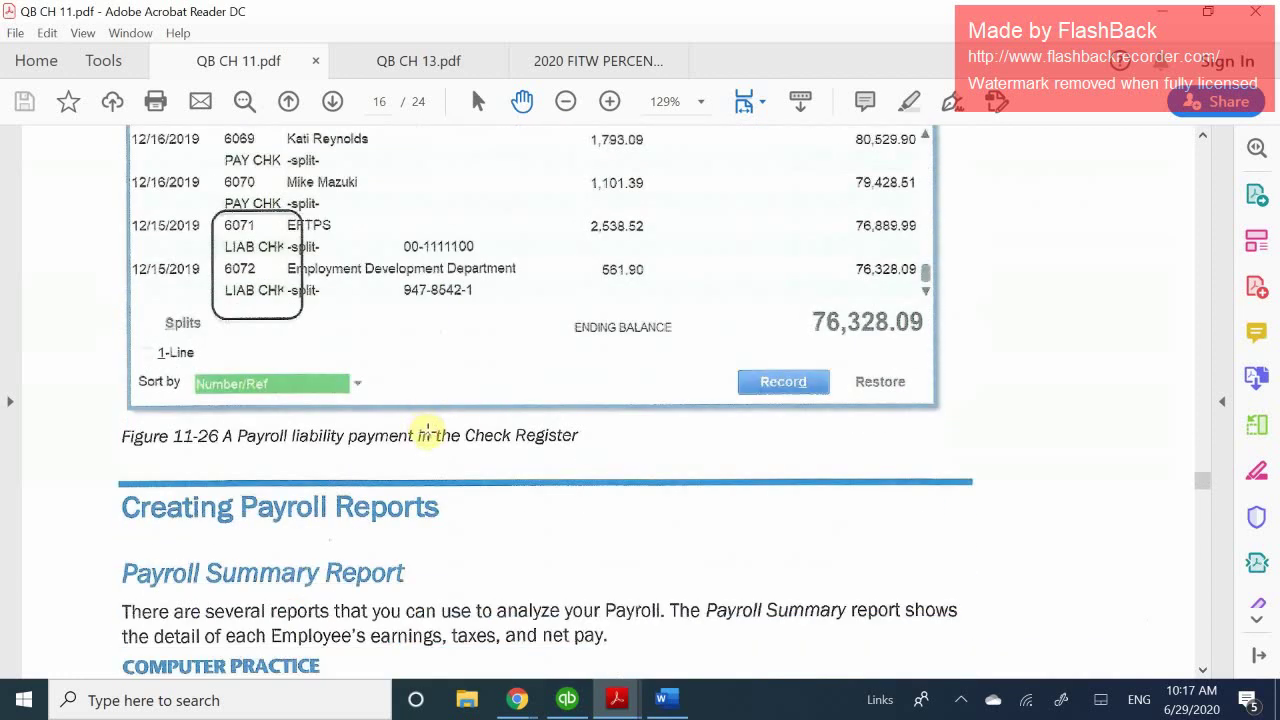
- Read the Creating Payroll Reports section and Steps 1 and 2 for the Payroll Summary report in QB CH 11.pdf
scroll(428, 432, "down", 1)
scroll(430, 437, "down", 2)
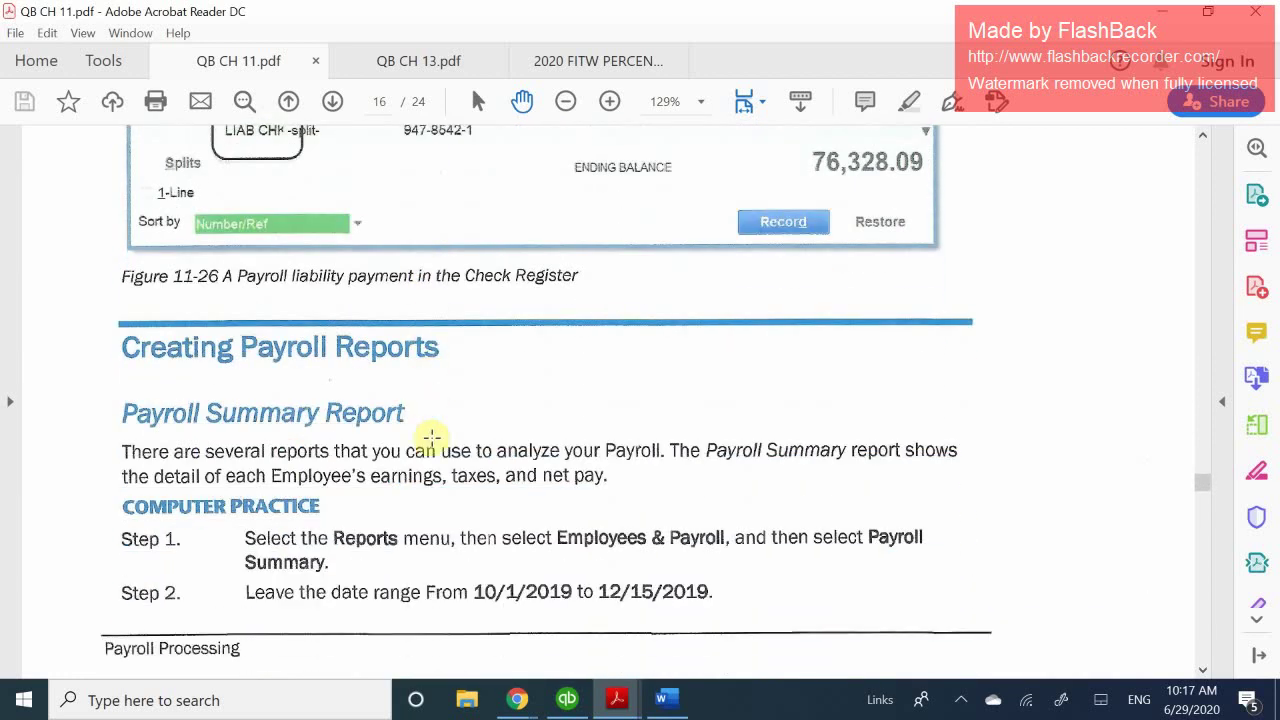
scroll(431, 437, "down", 1)
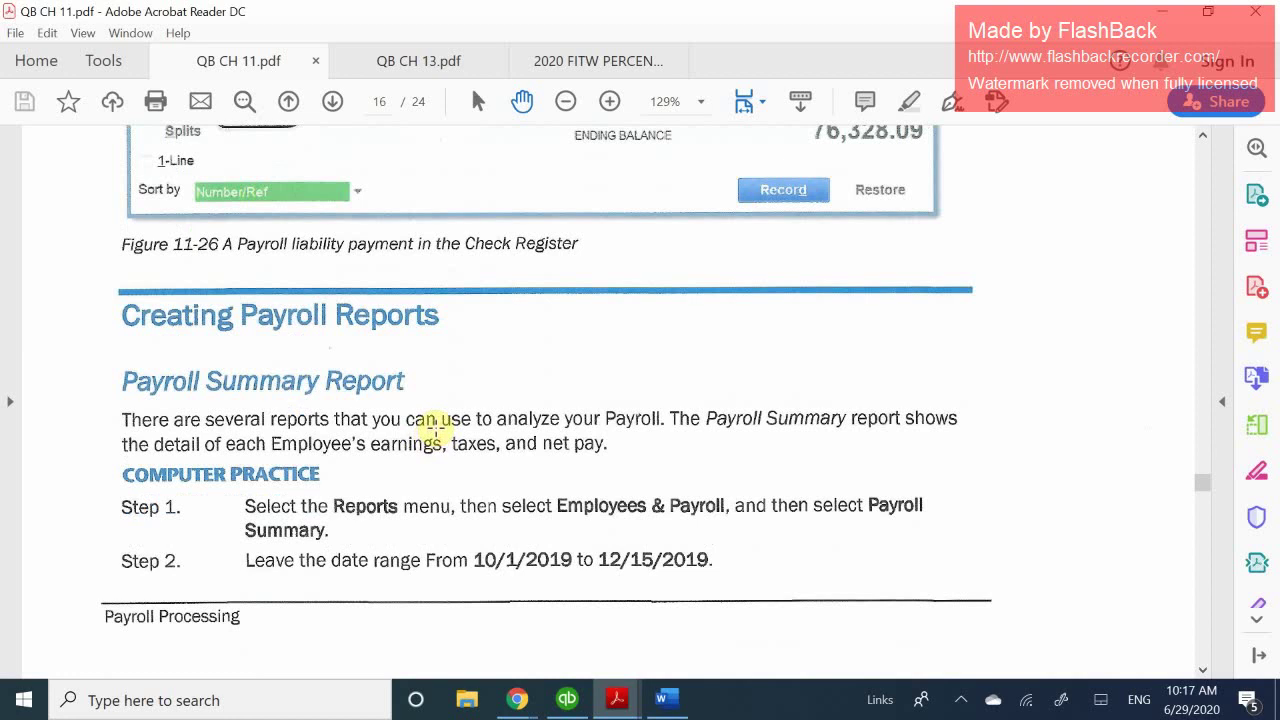
scroll(443, 424, "down", 1)
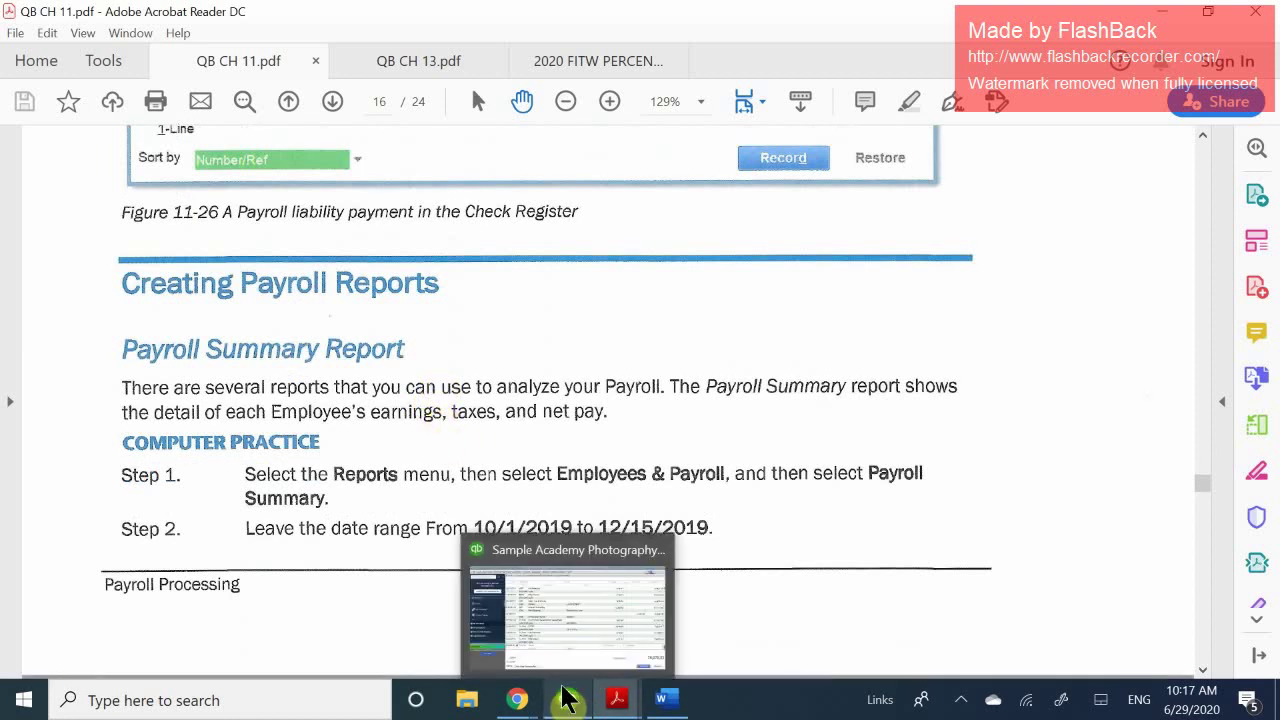
mouse_move(647, 700)
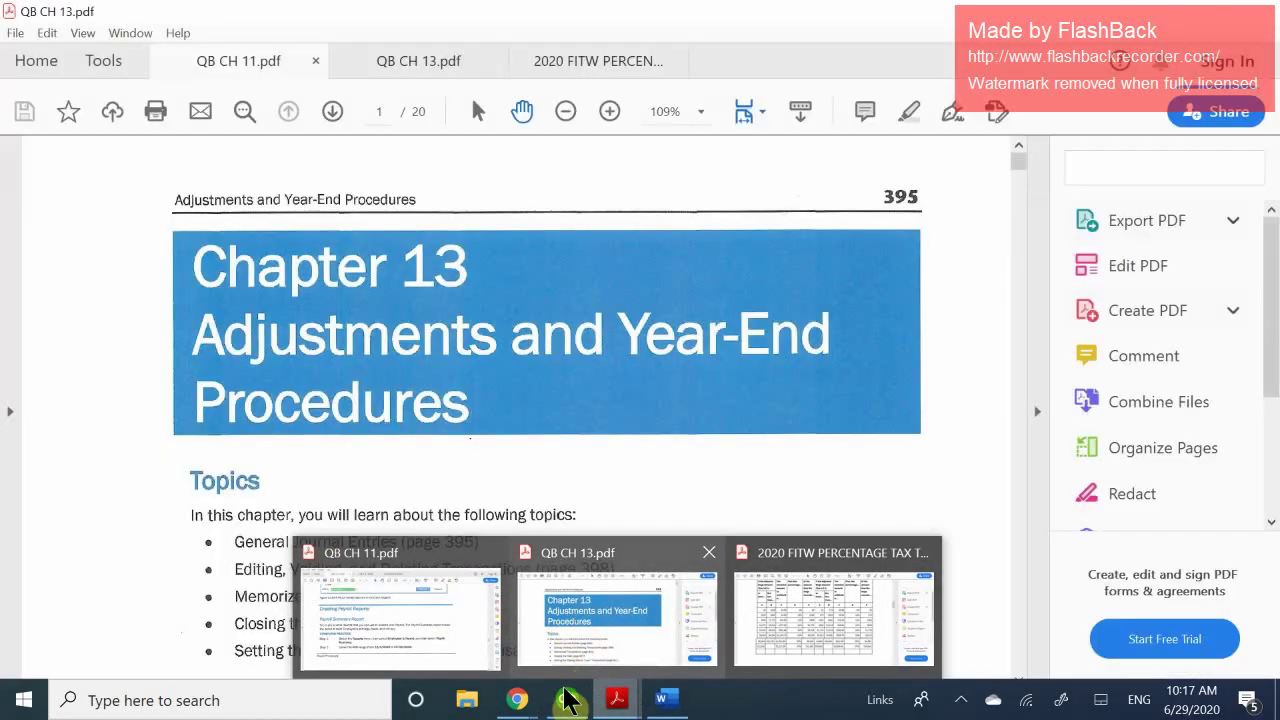
mouse_move(563, 705)
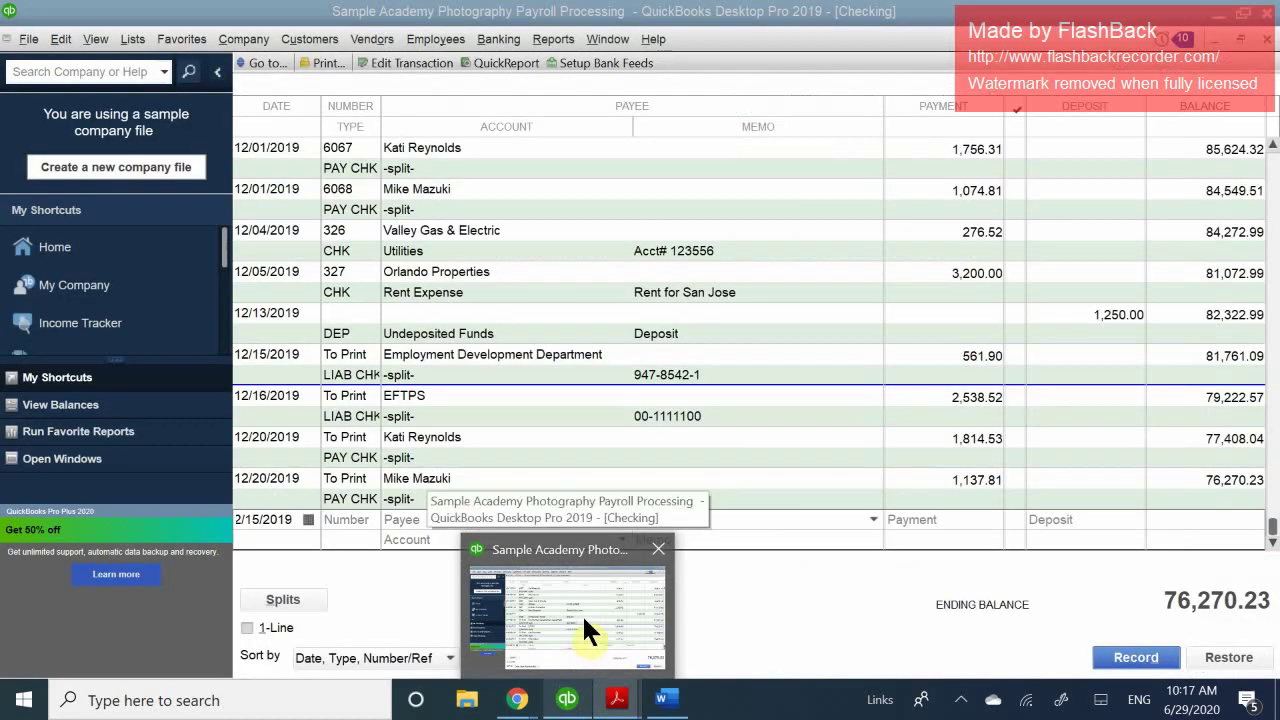
left_click(581, 613)
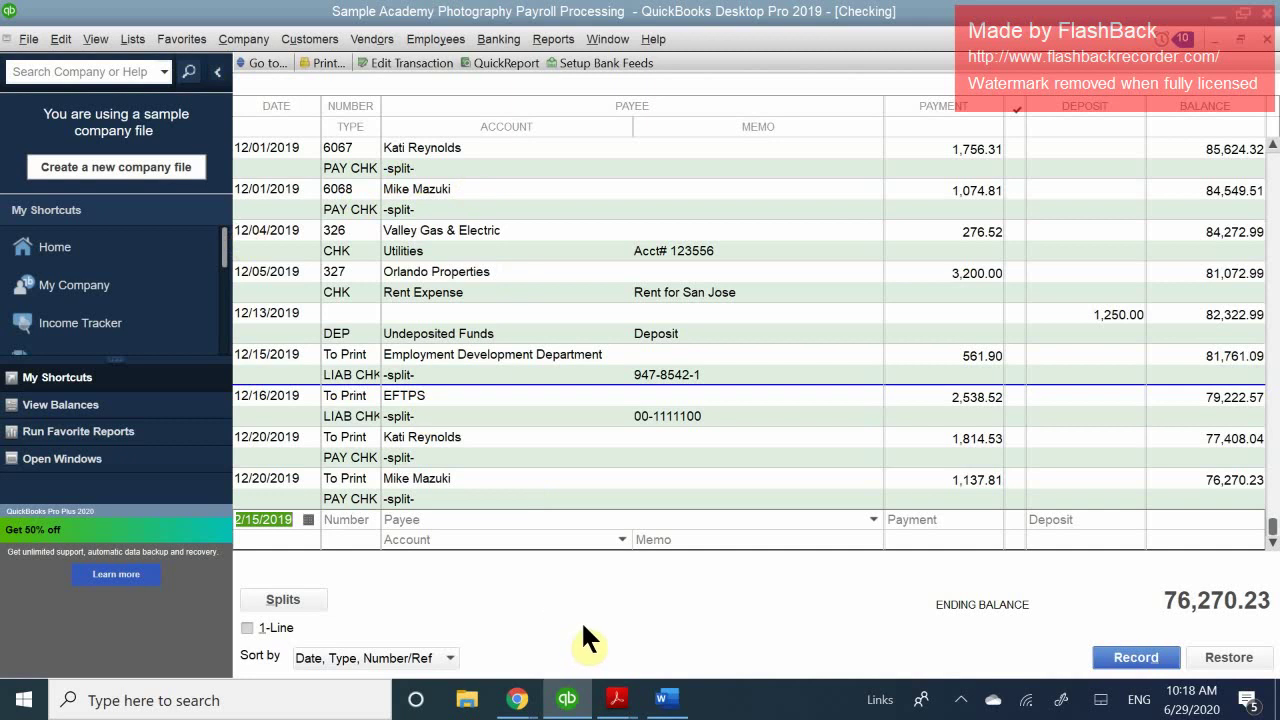
left_click(618, 697)
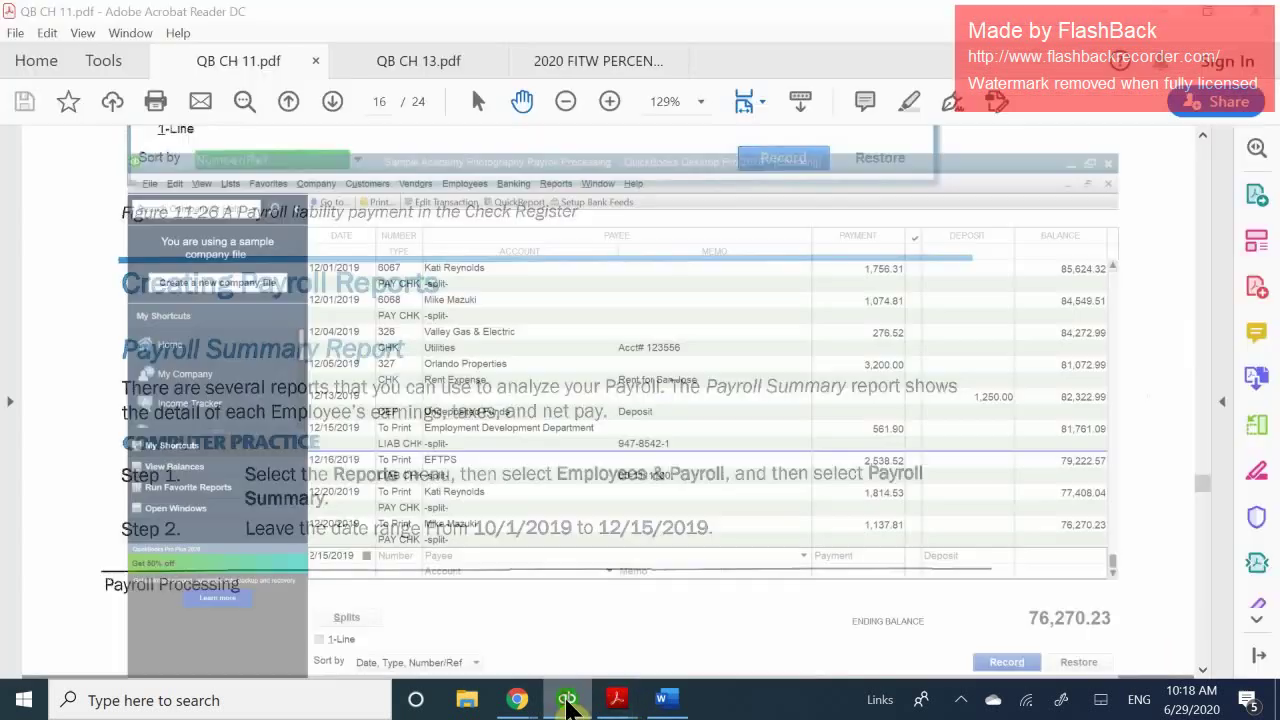
scroll(490, 443, "down", 1)
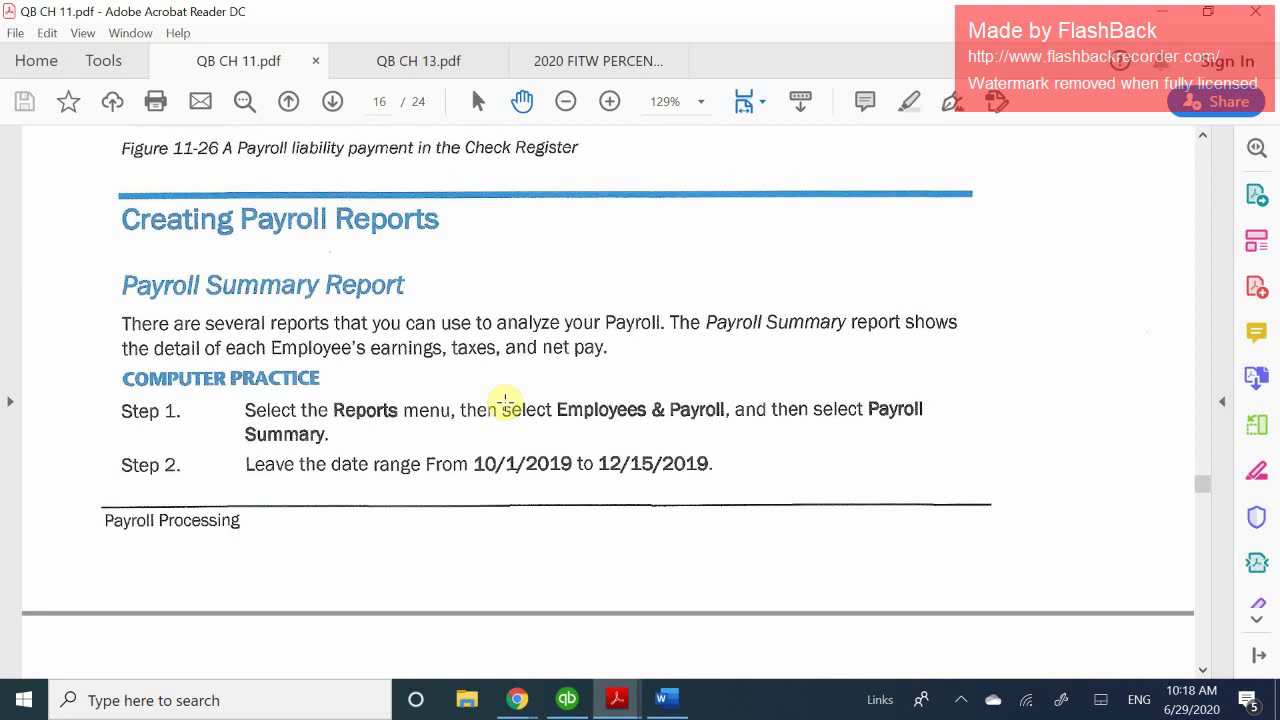
- Switch to QuickBooks and examine the available Employees & Payroll reports without opening one
left_click(578, 702)
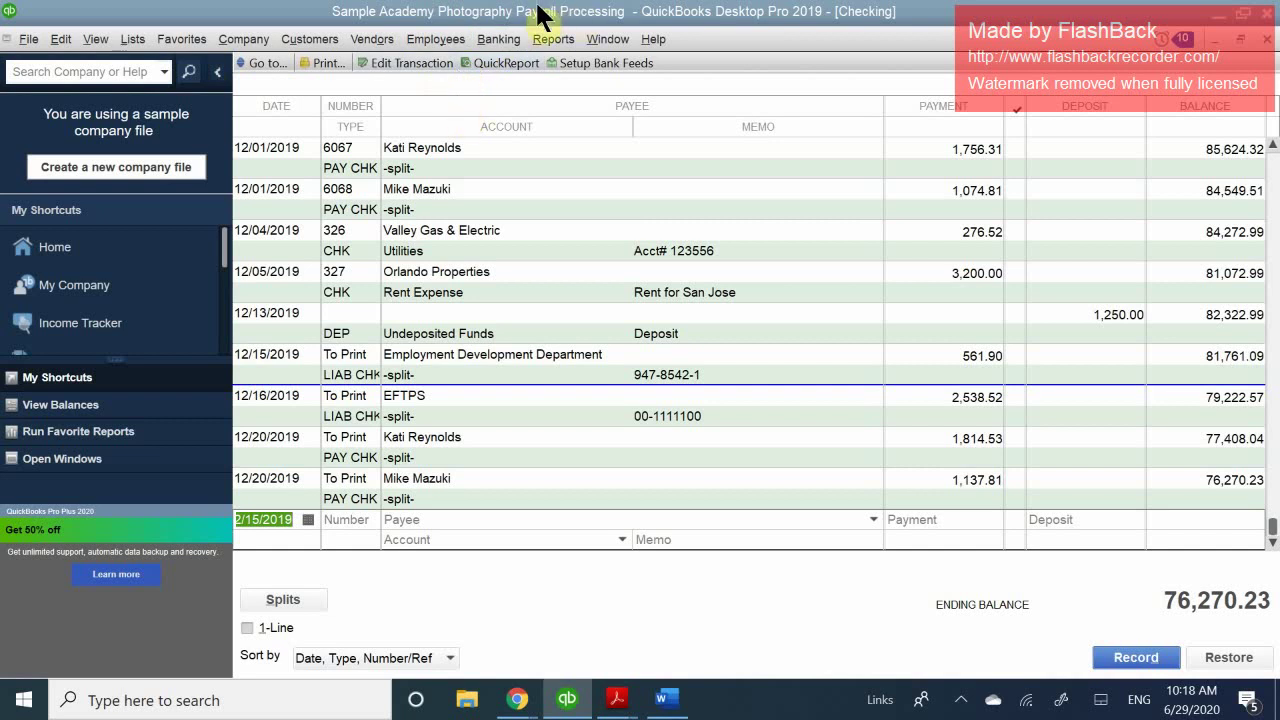
left_click(550, 38)
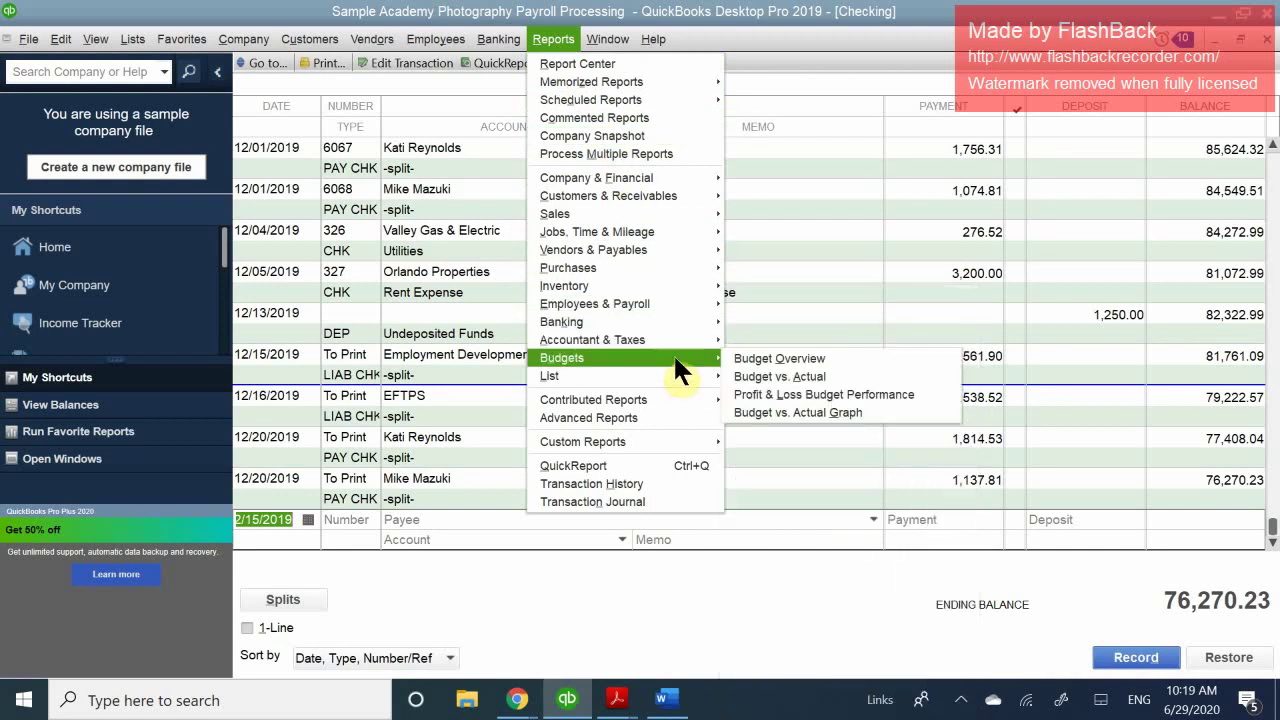
mouse_move(710, 303)
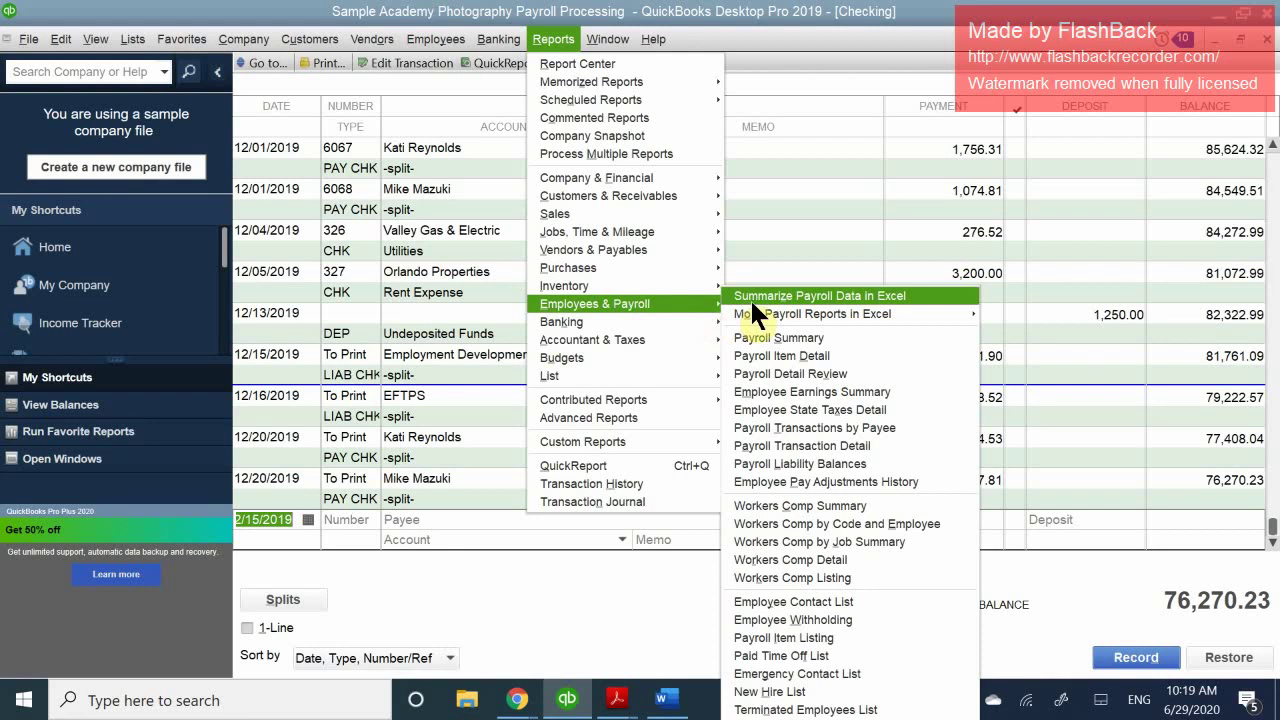
mouse_move(751, 306)
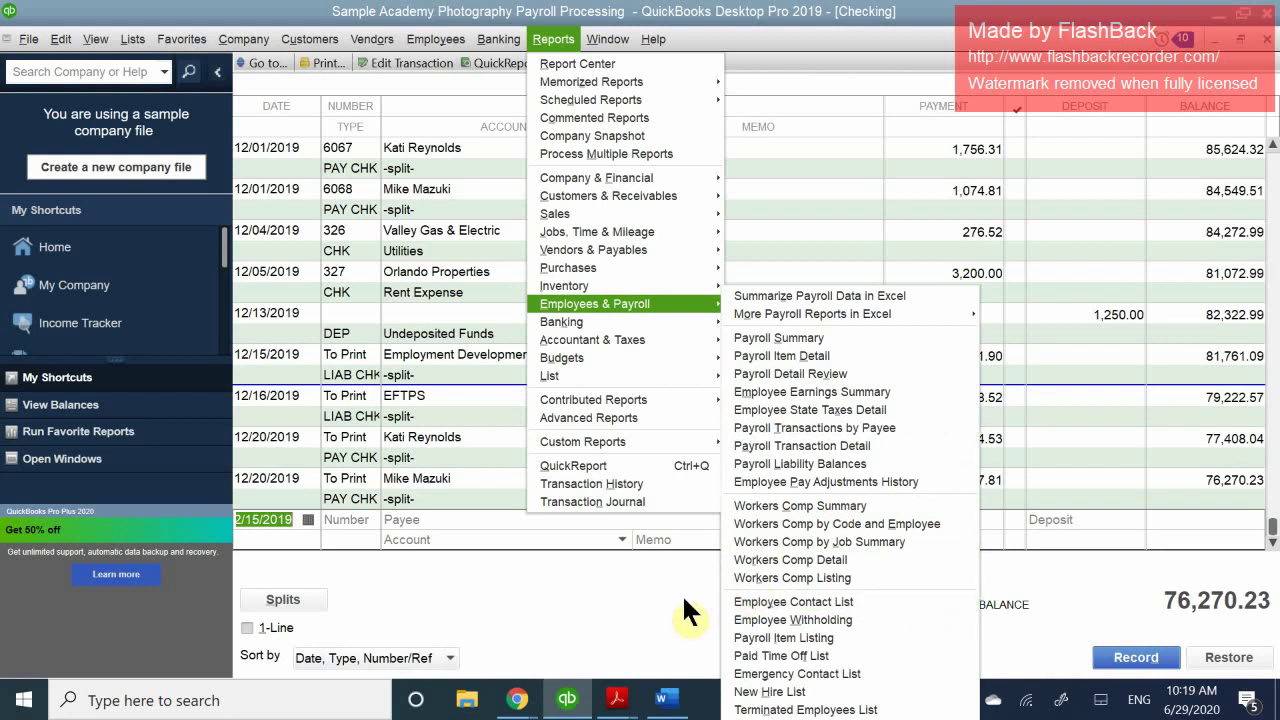
left_click(648, 583)
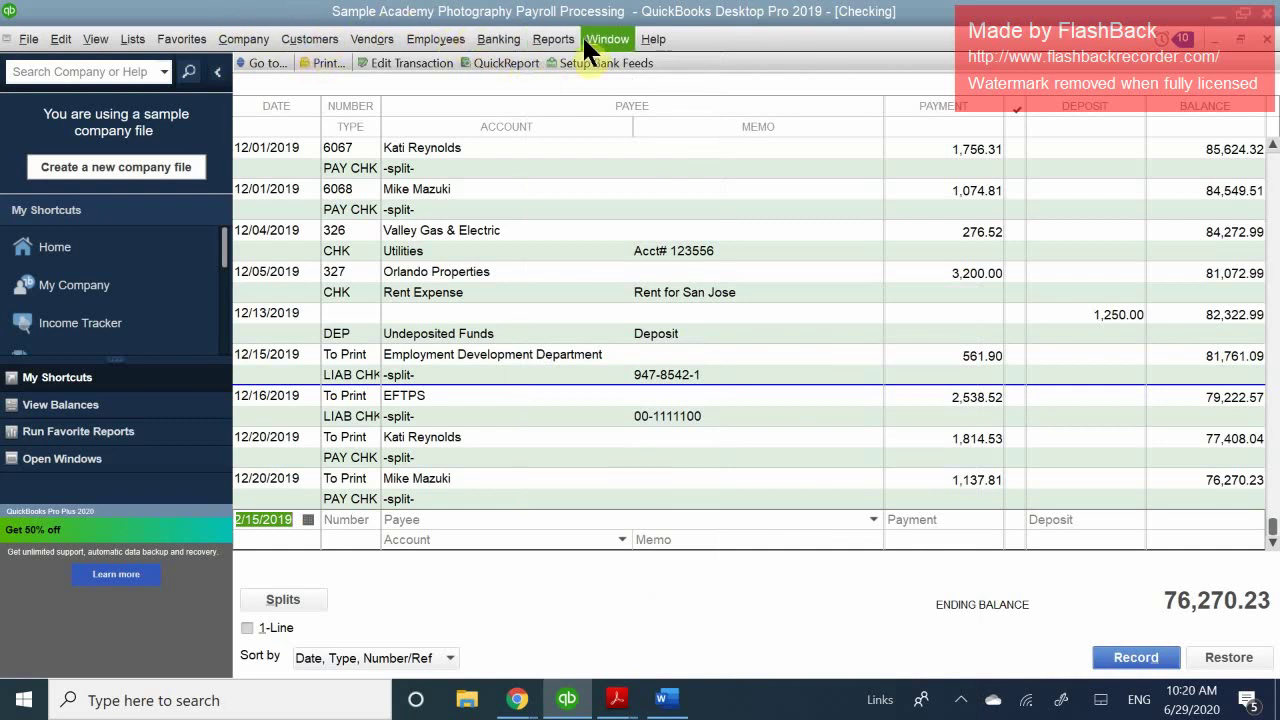
- Examine the available employee commands, including paying employees, payroll setup and managing payroll items, and compare them with the customer commands
left_click(436, 40)
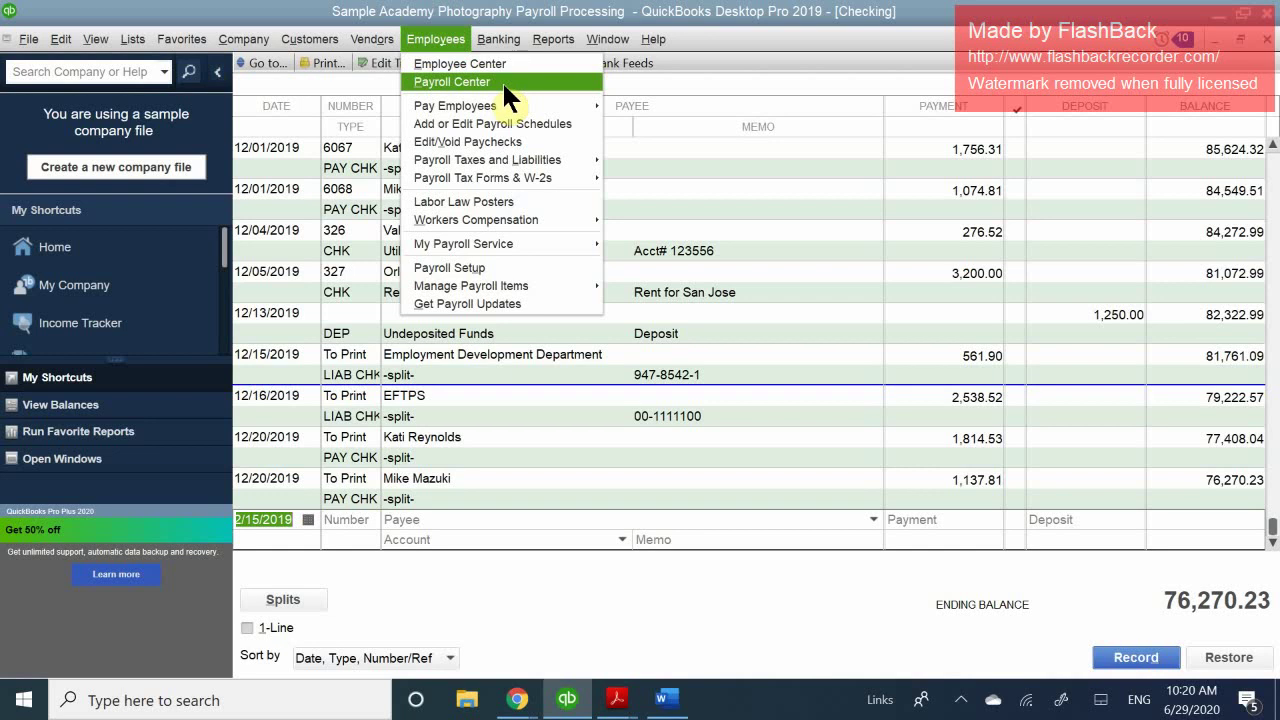
mouse_move(518, 108)
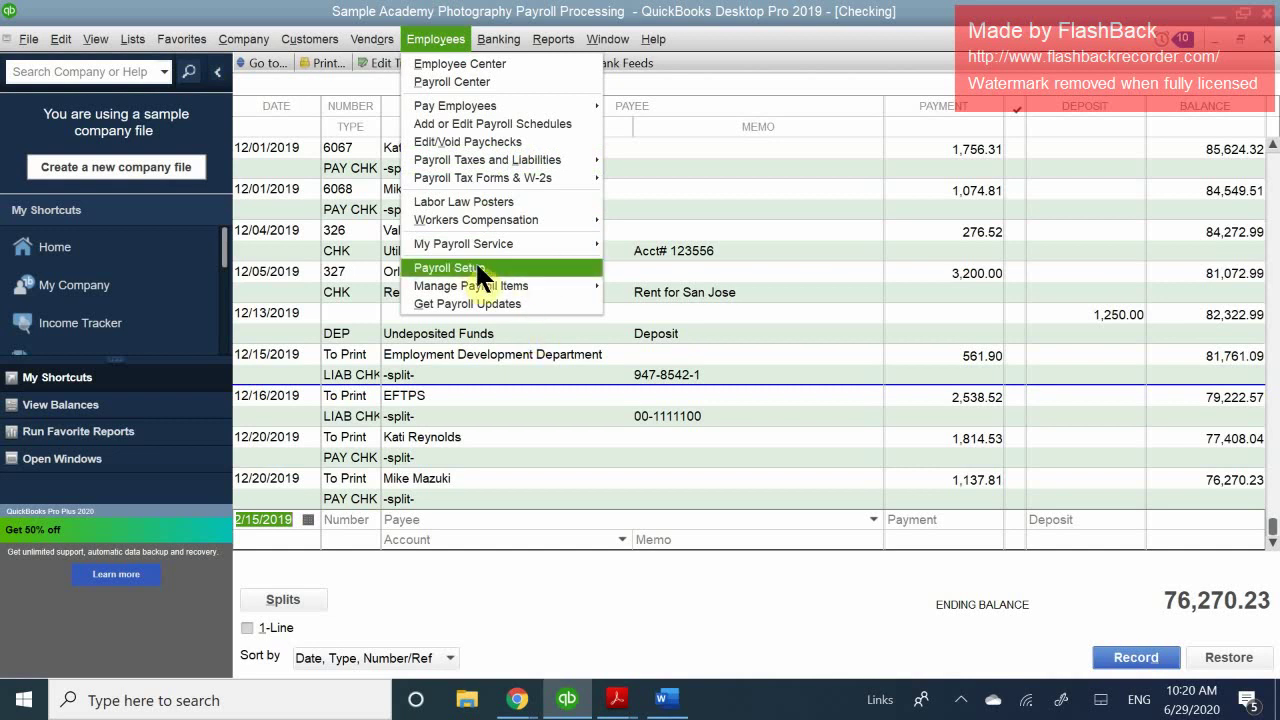
mouse_move(536, 290)
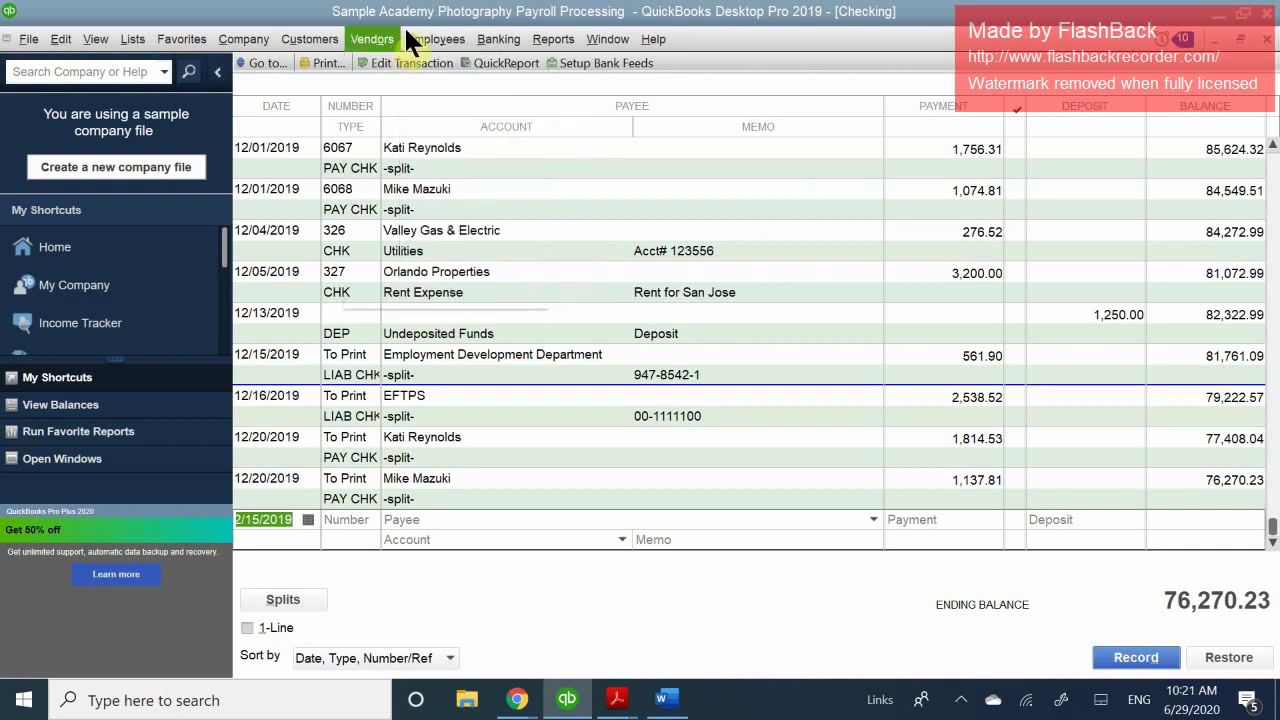
mouse_move(369, 40)
mouse_move(311, 42)
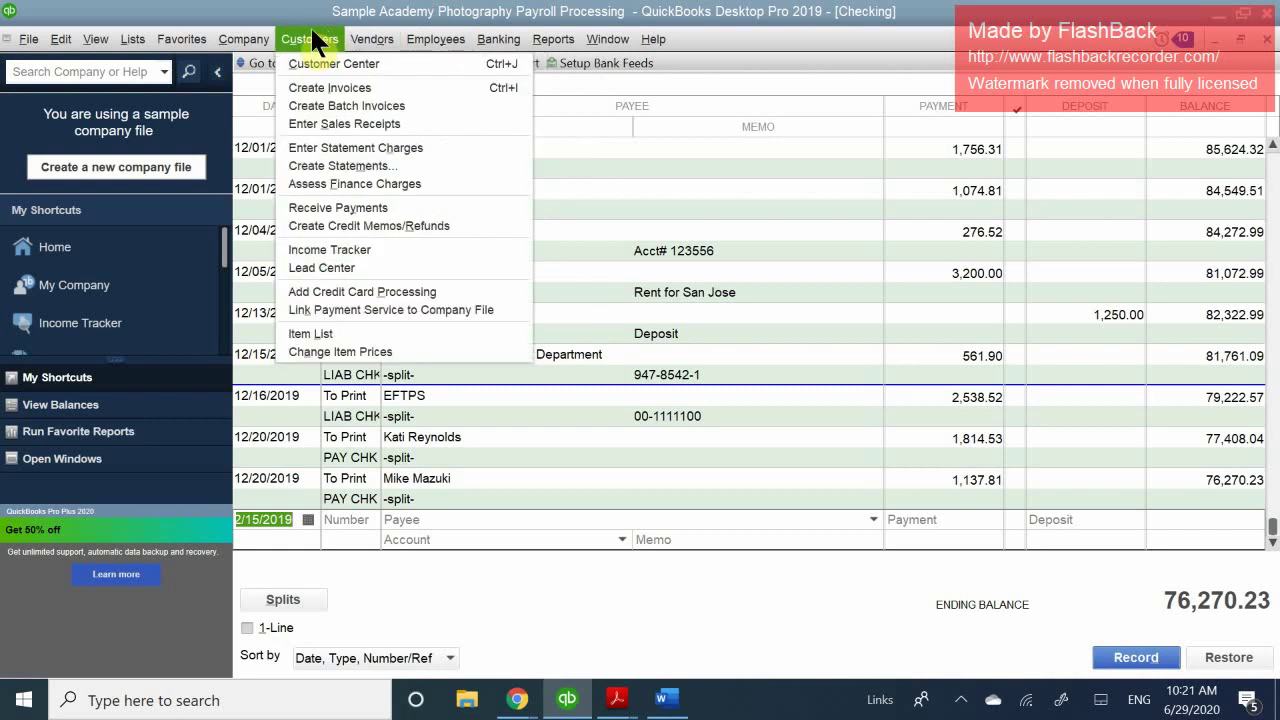
mouse_move(425, 37)
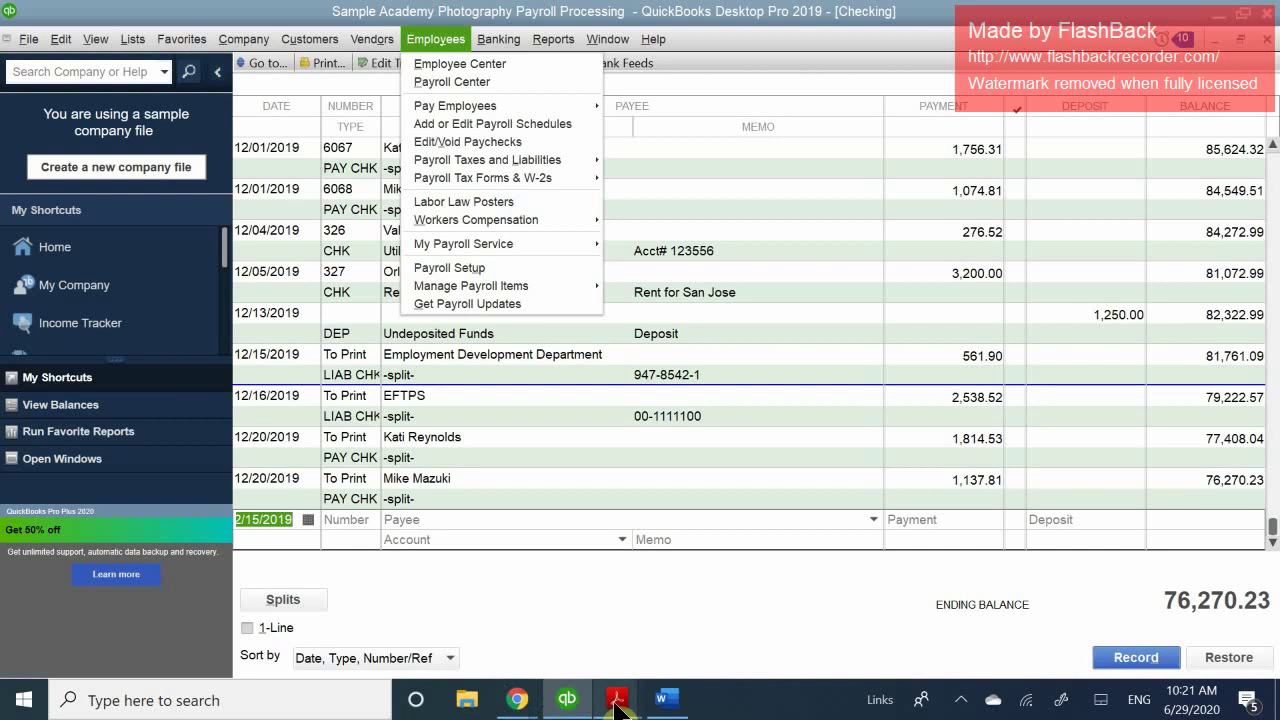
- Switch to QB CH 11.pdf in Acrobat Reader and read on from the Payroll Summary report through the Sales Rep Commissions practice
mouse_move(617, 708)
left_click(455, 545)
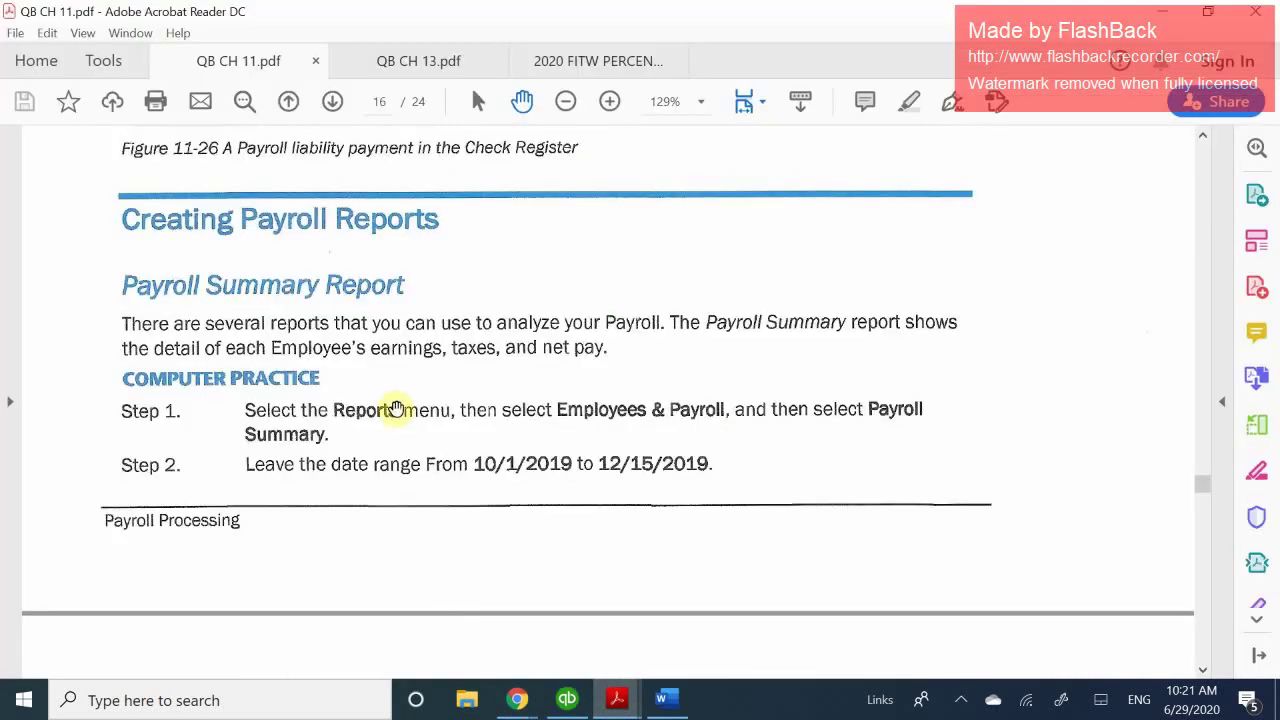
scroll(397, 409, "down", 15)
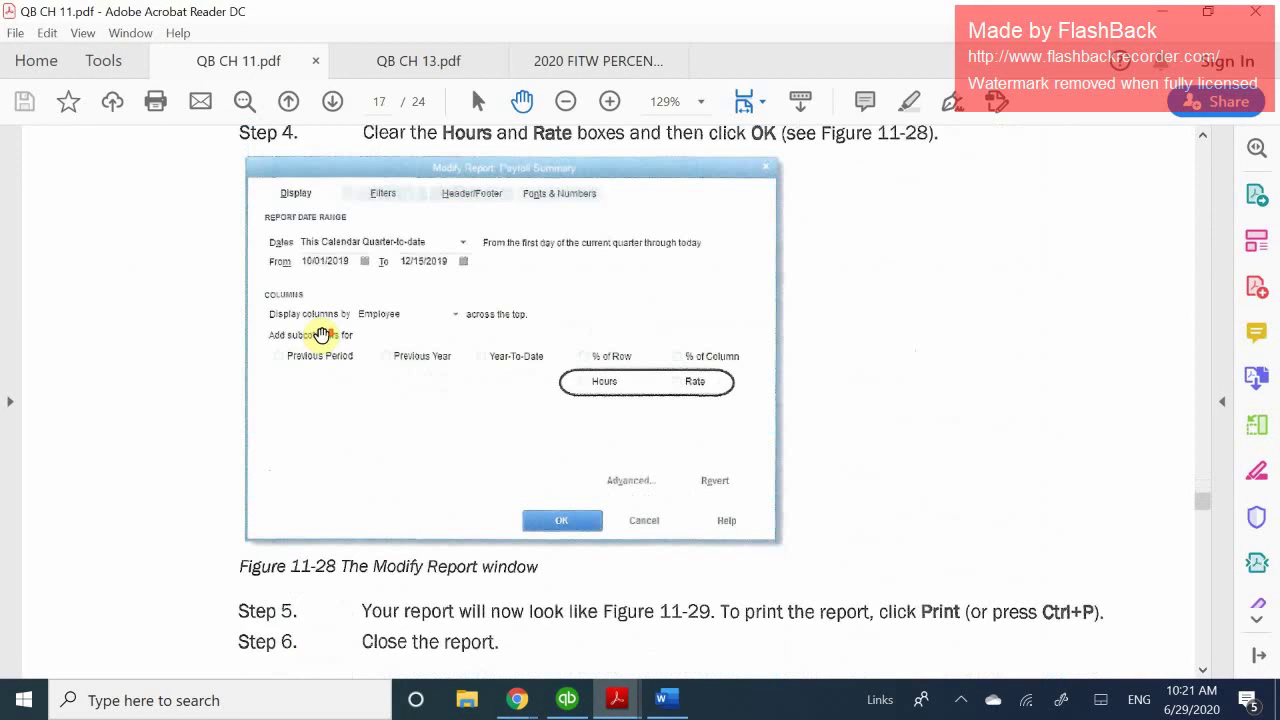
scroll(320, 334, "down", 12)
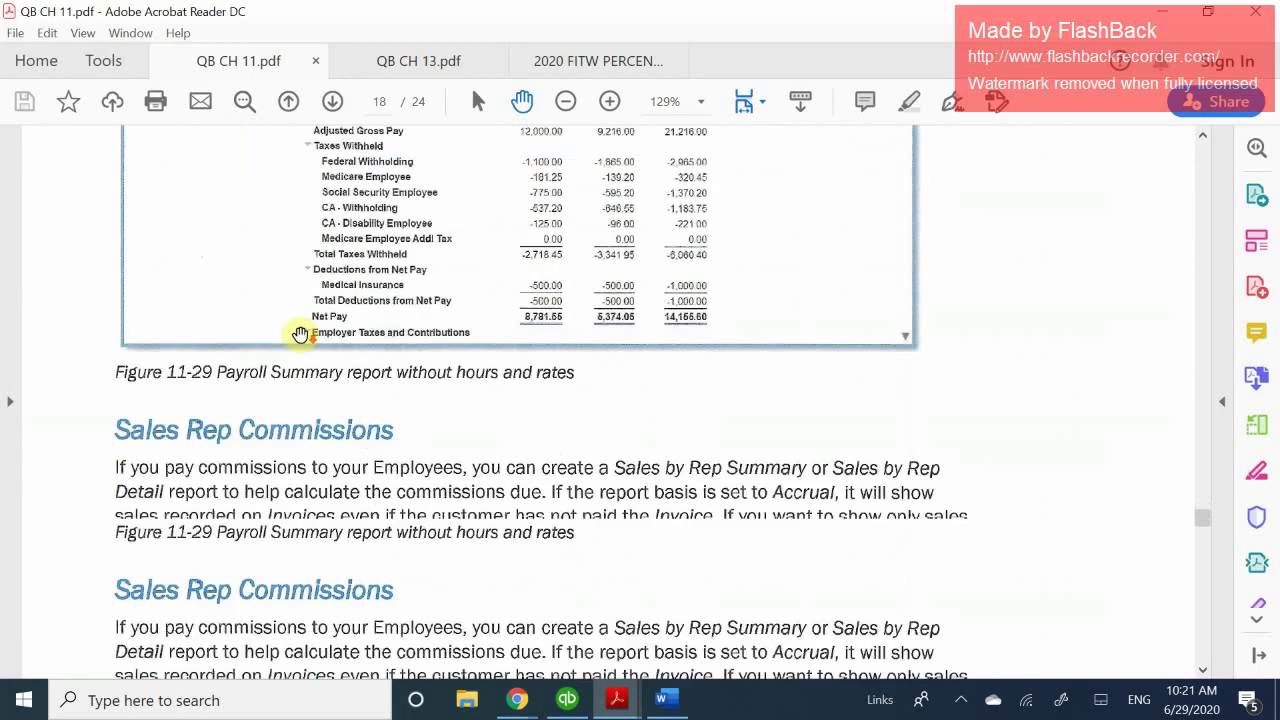
scroll(300, 330, "down", 4)
scroll(300, 323, "up", 2)
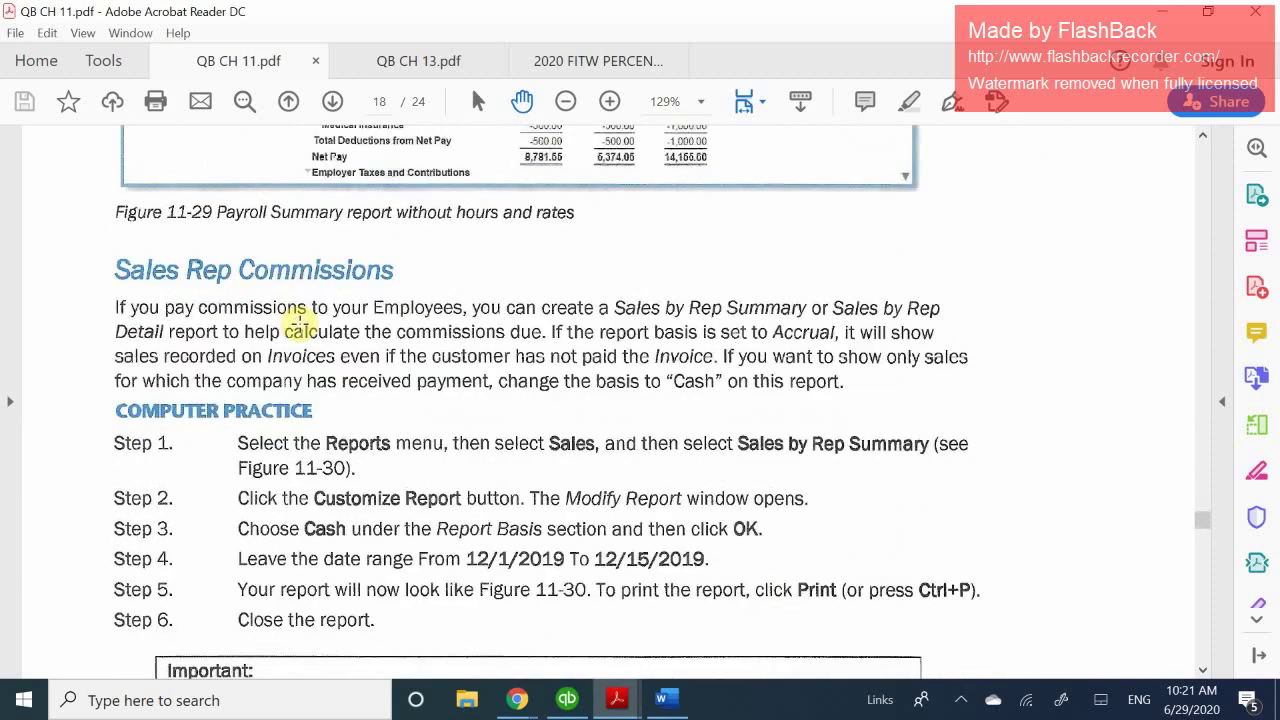
scroll(298, 320, "down", 5)
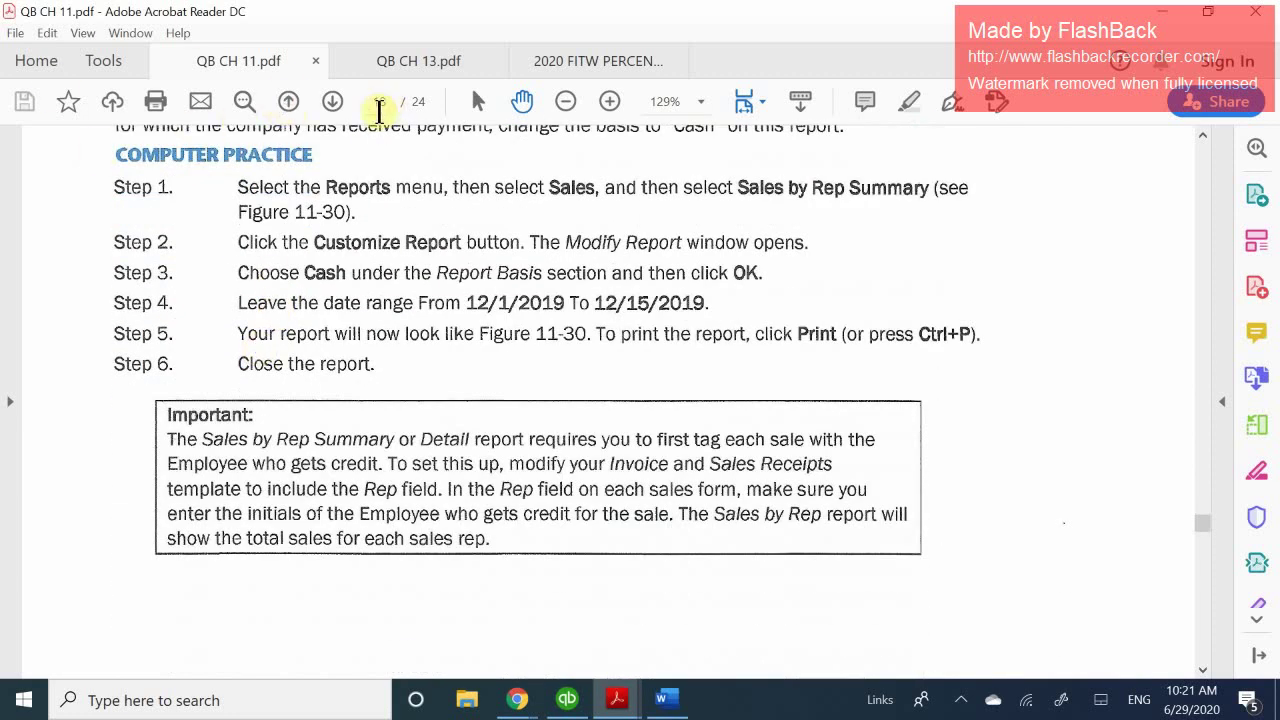
- Go through the remaining report pages to page 22 and read the first Review Questions of the chapter
left_click(333, 103)
left_click(330, 102)
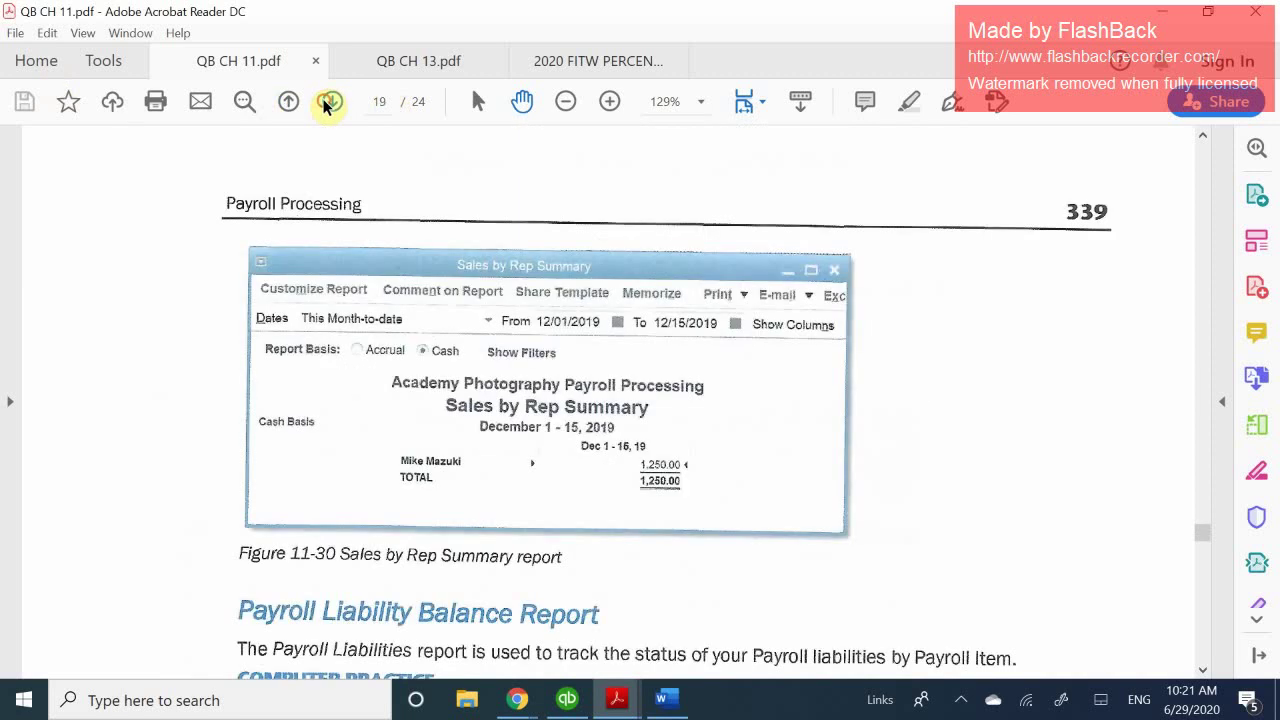
left_click(328, 103)
left_click(330, 102)
left_click(330, 102)
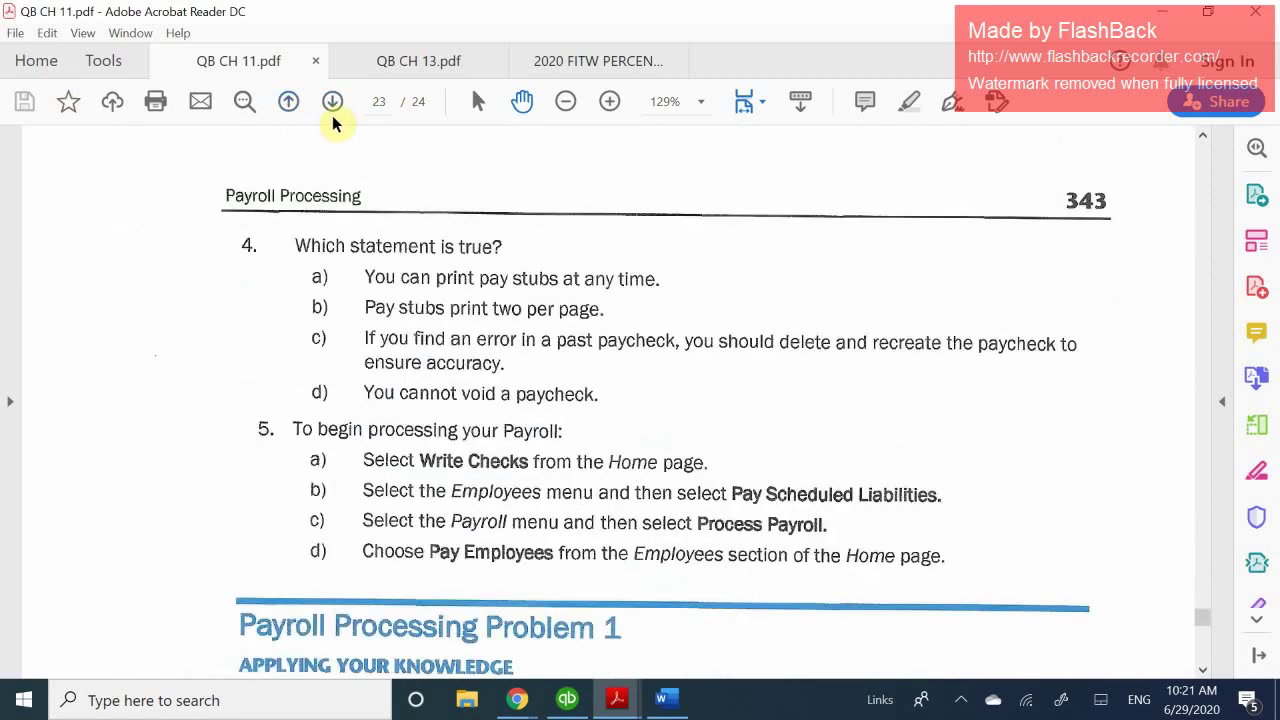
left_click(288, 103)
scroll(360, 320, "down", 5)
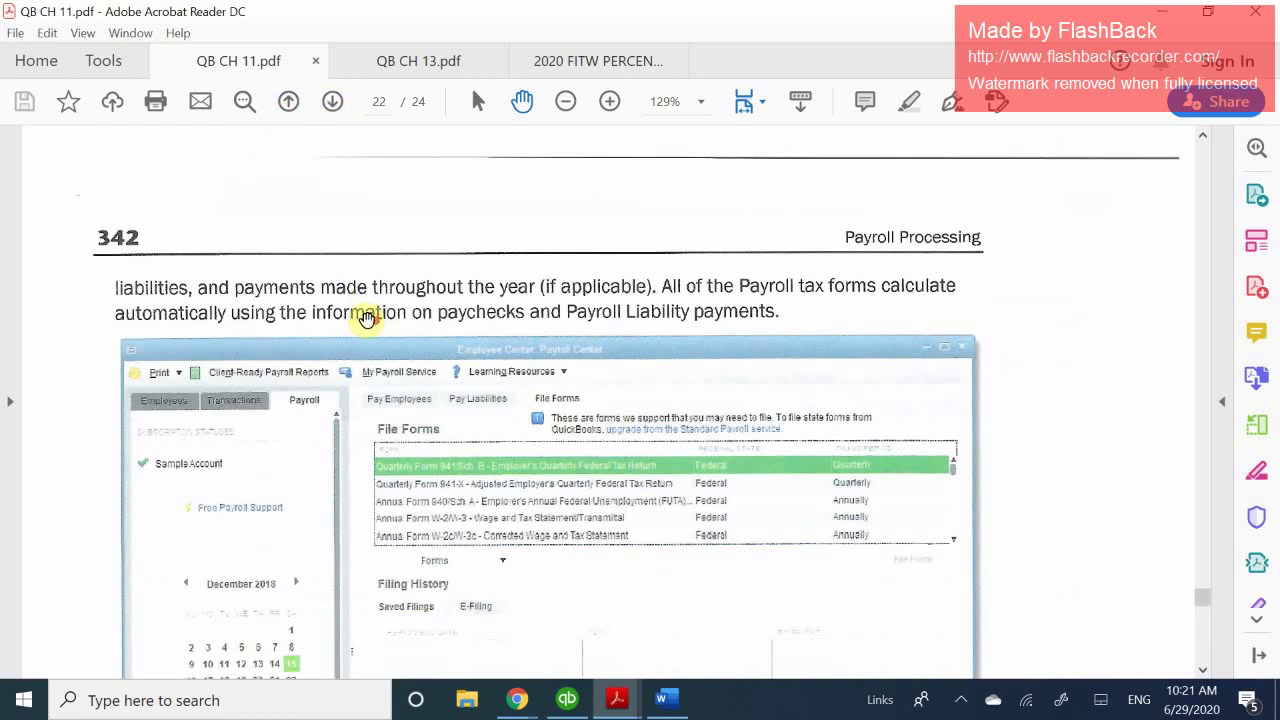
scroll(366, 319, "down", 5)
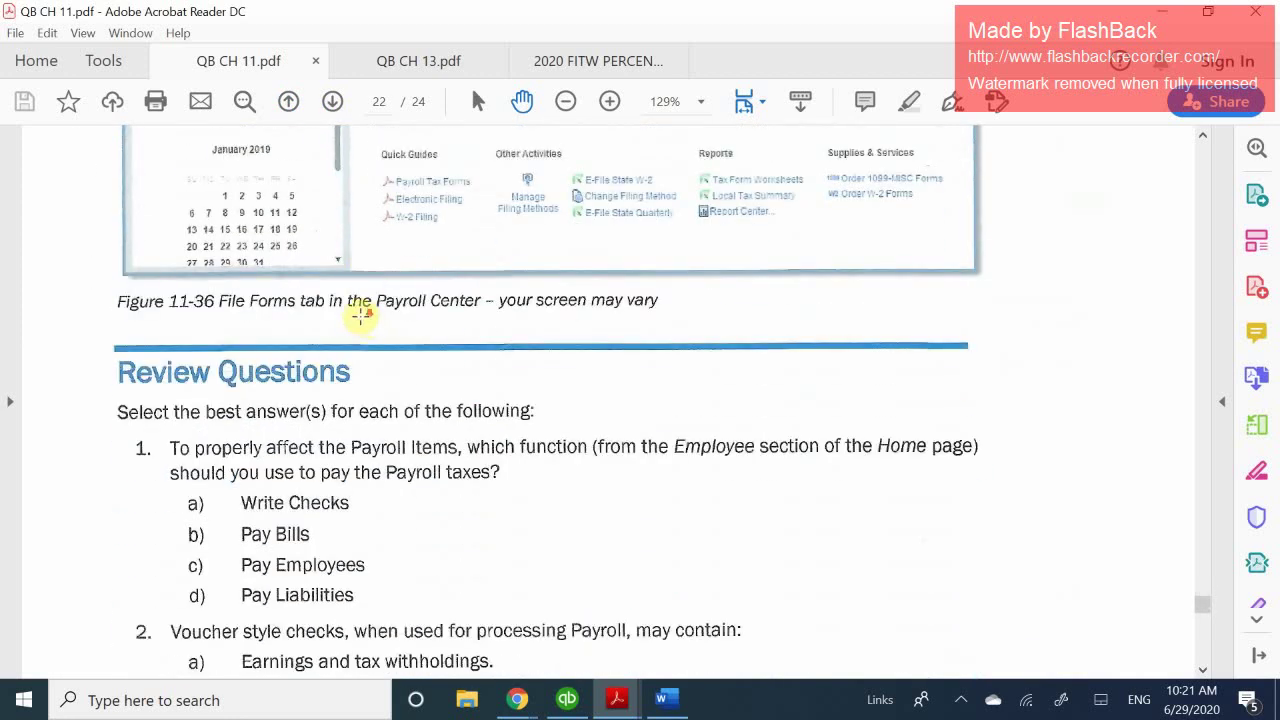
scroll(363, 318, "down", 2)
scroll(362, 318, "down", 2)
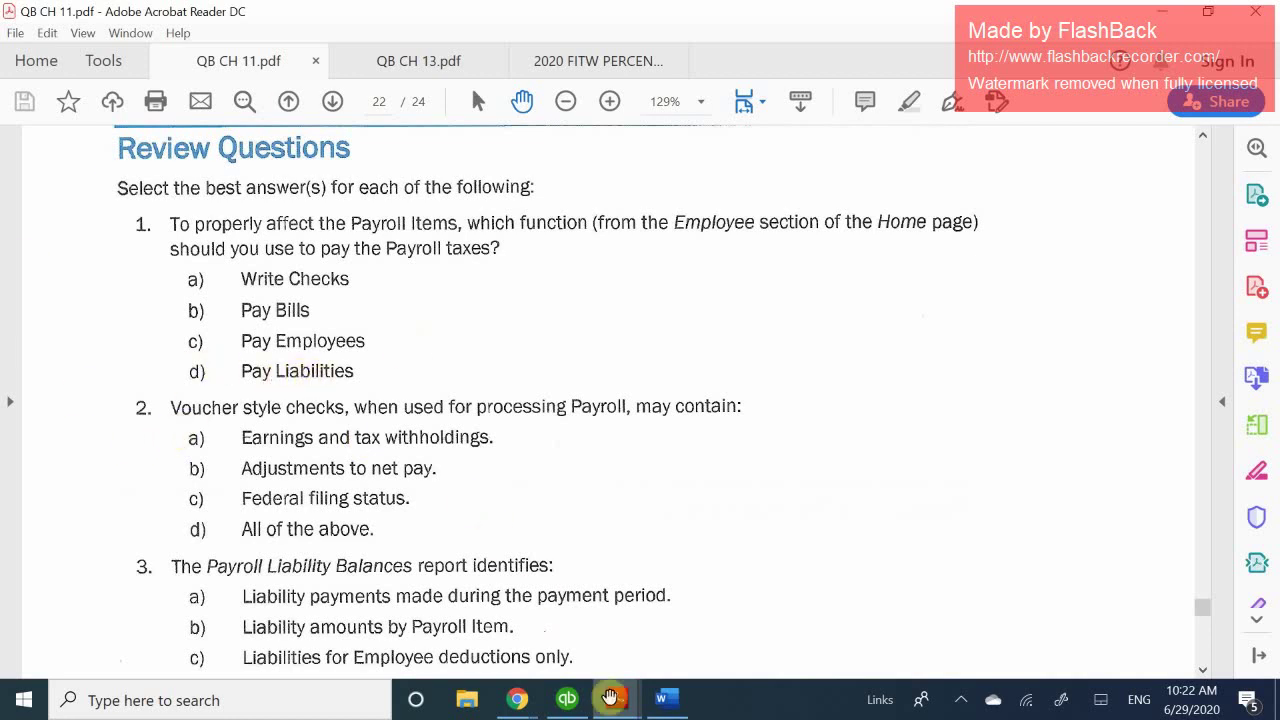
- Switch to QuickBooks and close the Checking register to return to the Home page
left_click(566, 700)
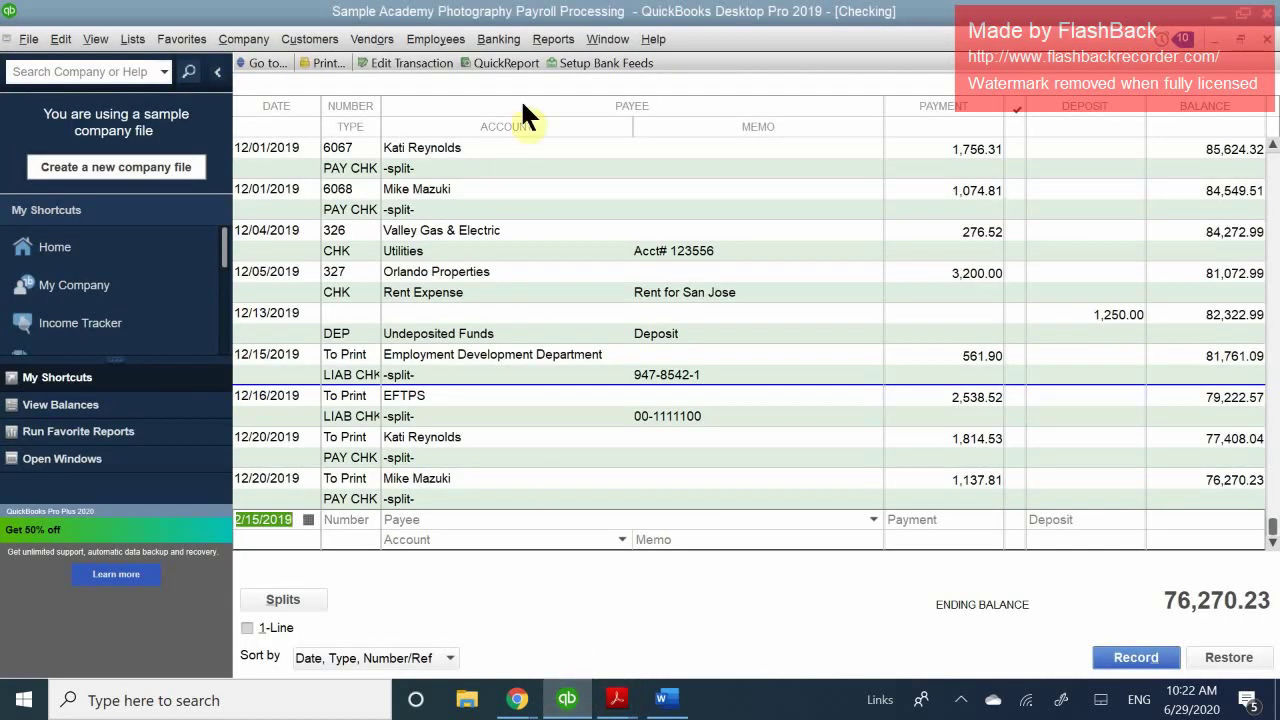
left_click(1262, 40)
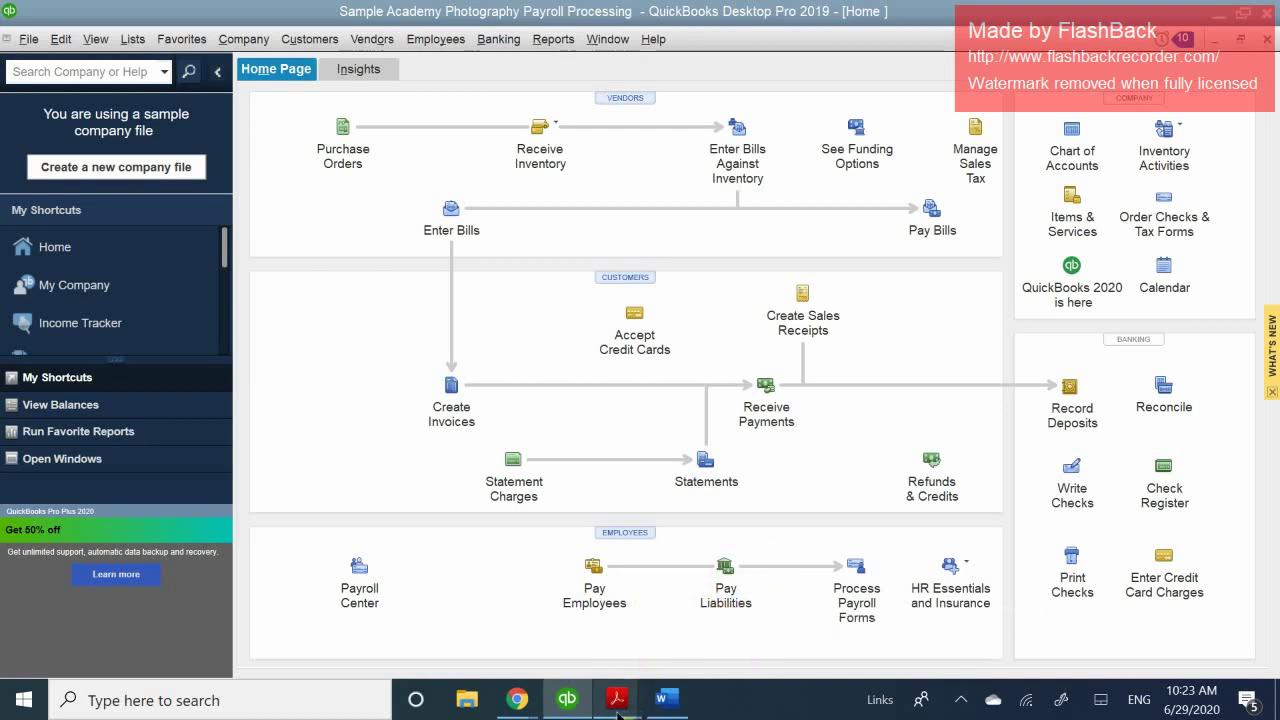
- Switch back to QB CH 11.pdf in Acrobat Reader and read Review Questions 1 to 3 with their answer choices
mouse_move(619, 712)
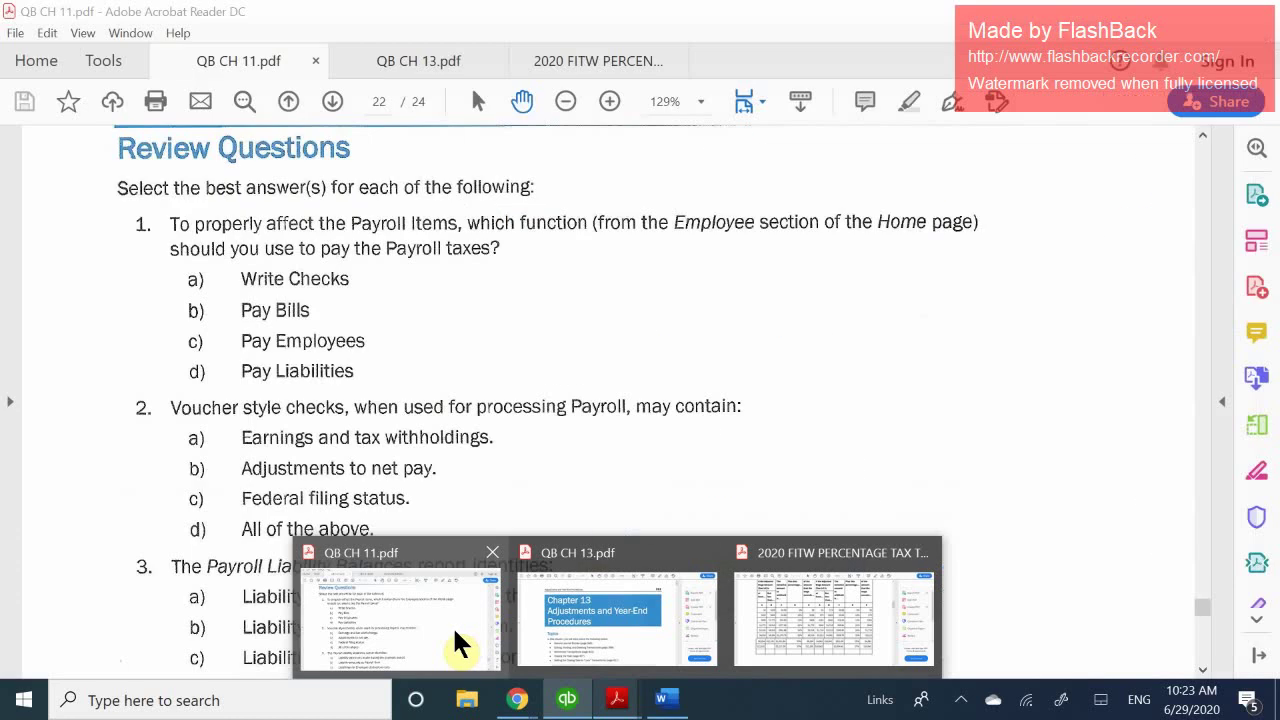
left_click(460, 645)
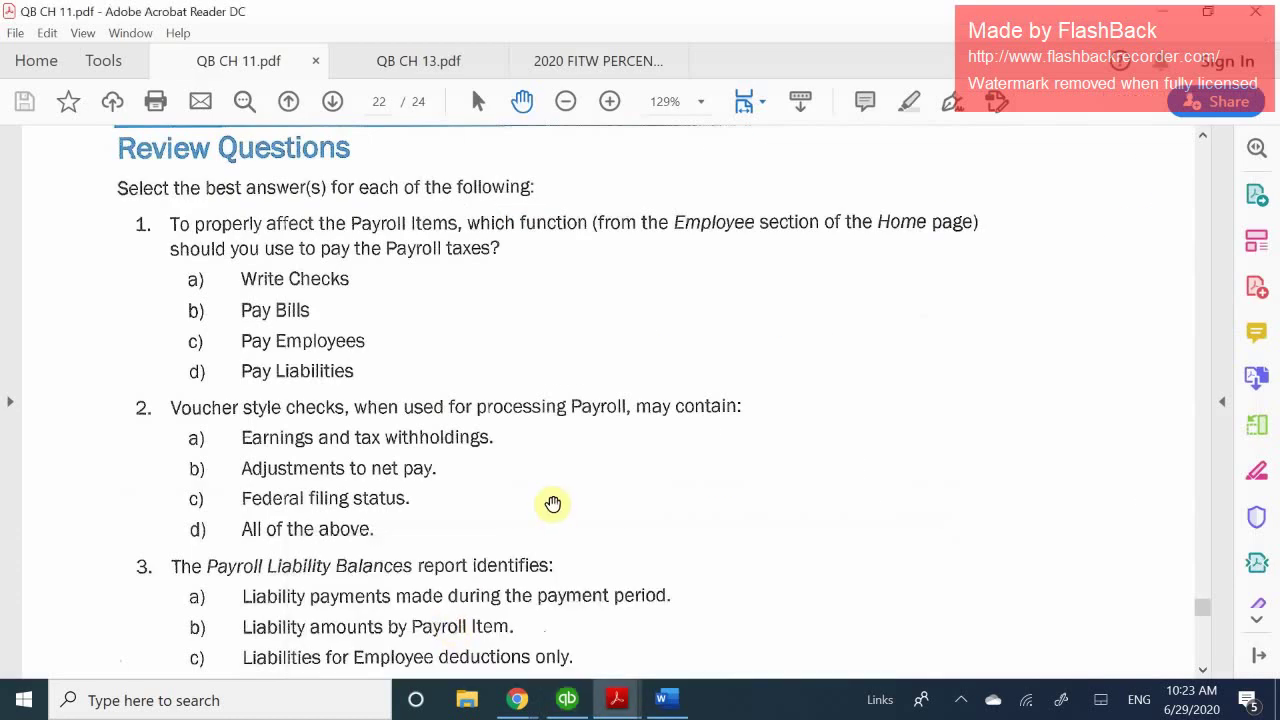
scroll(558, 486, "down", 1)
scroll(565, 478, "down", 1)
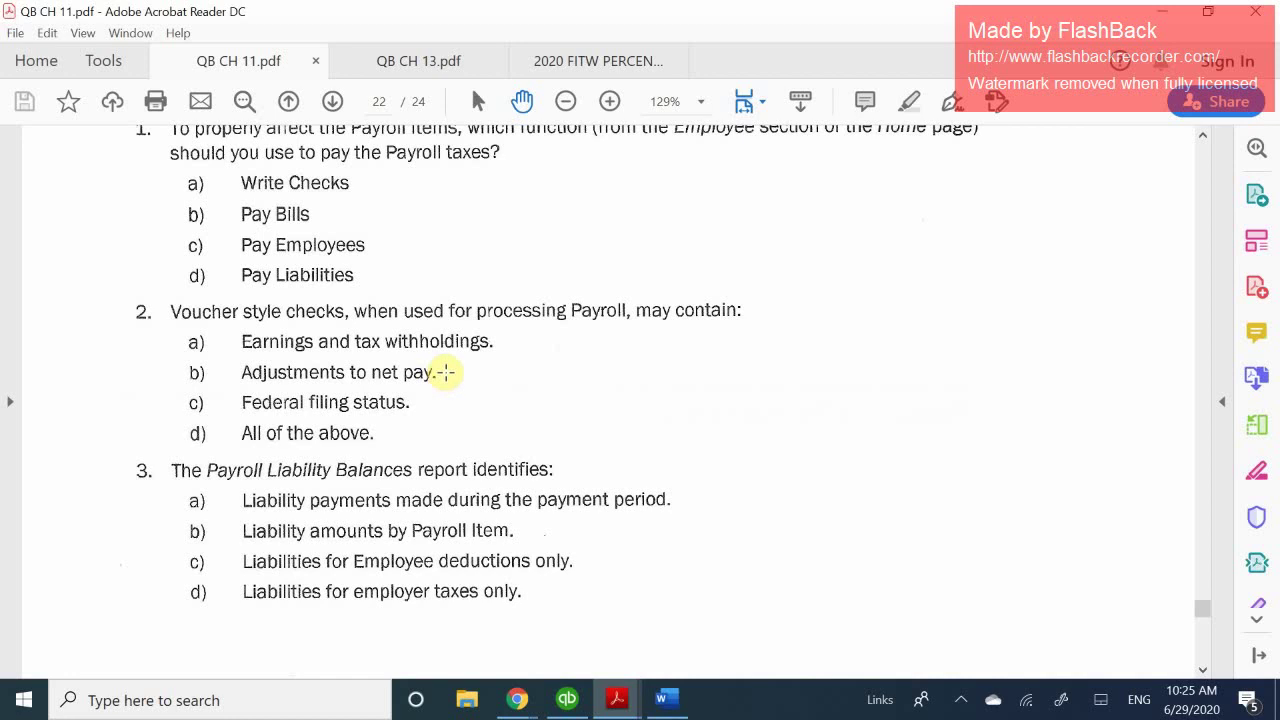
scroll(445, 372, "down", 3)
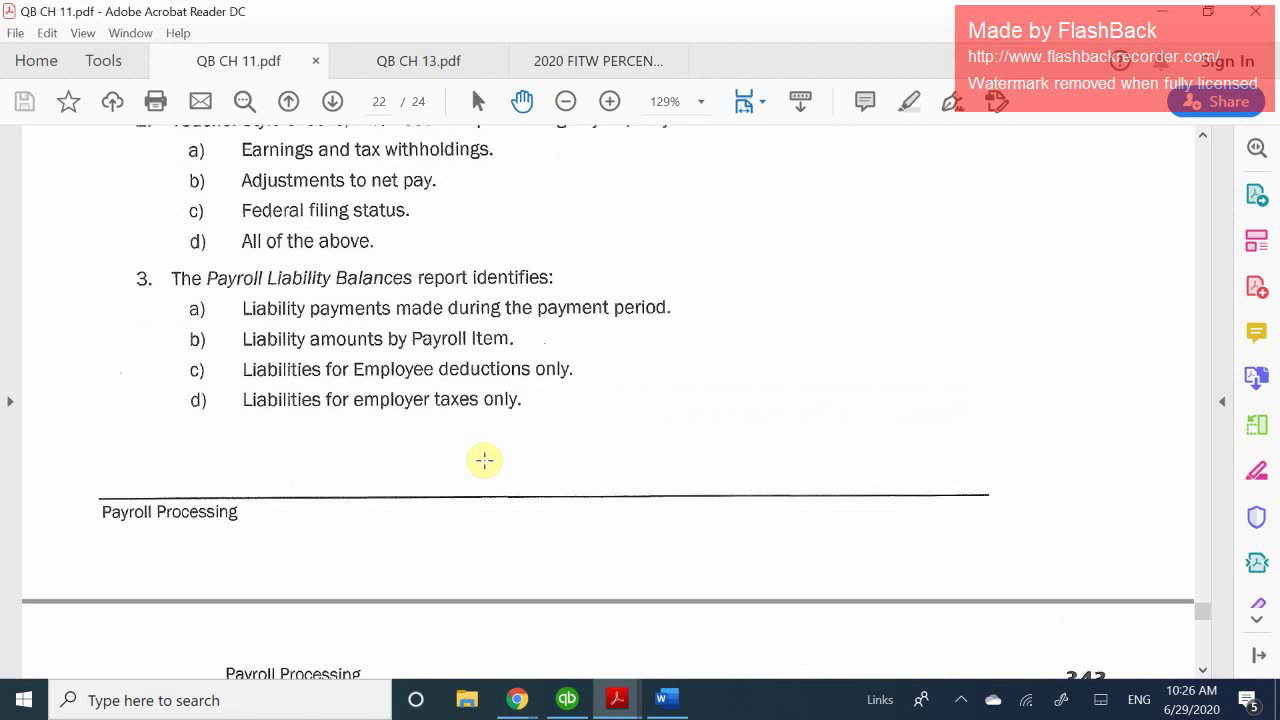
scroll(484, 460, "up", 1)
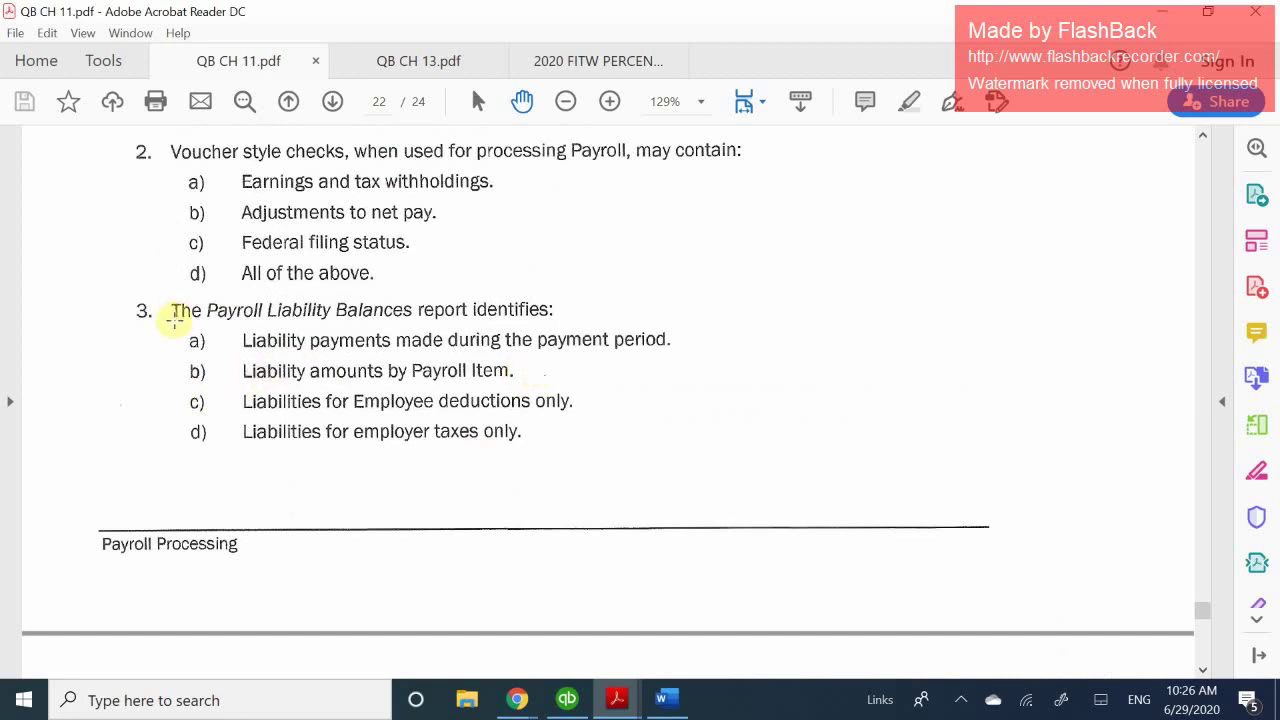
- Finish reading Review Question 3, and read Review Questions 4 and 5 and the start of Payroll Processing Problem 1 on page 23
scroll(170, 318, "up", 1)
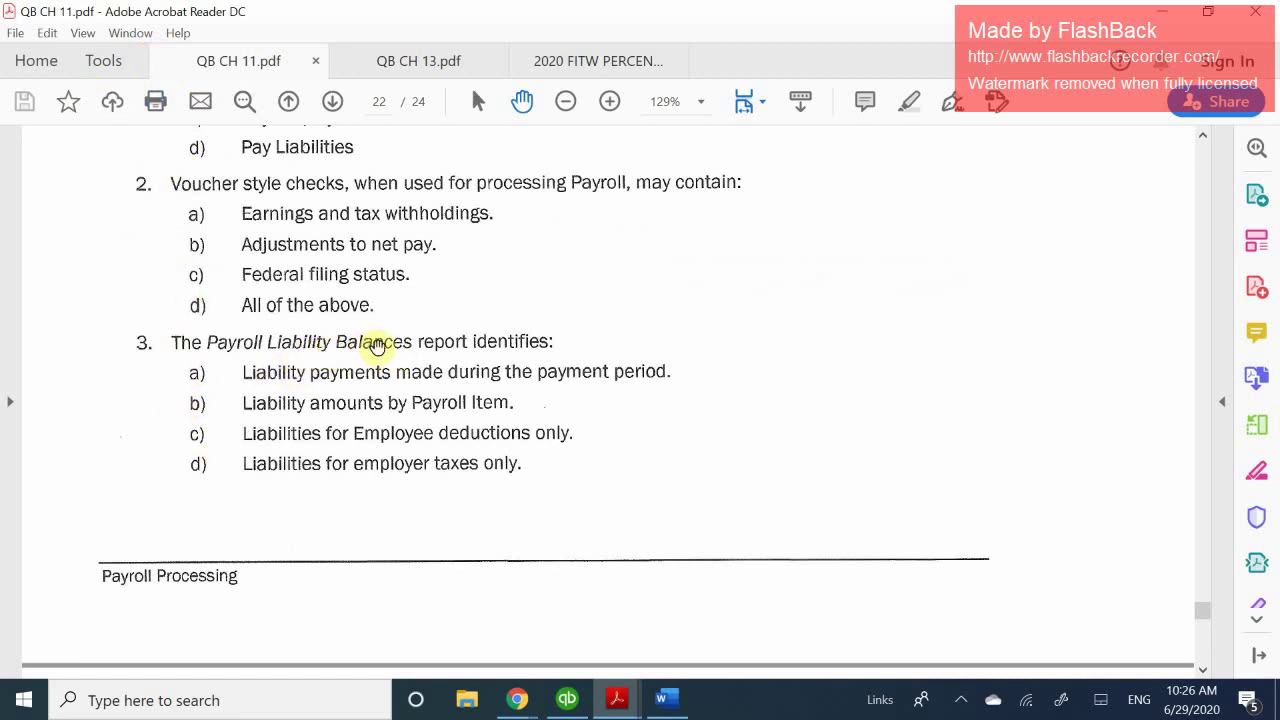
scroll(370, 340, "down", 1)
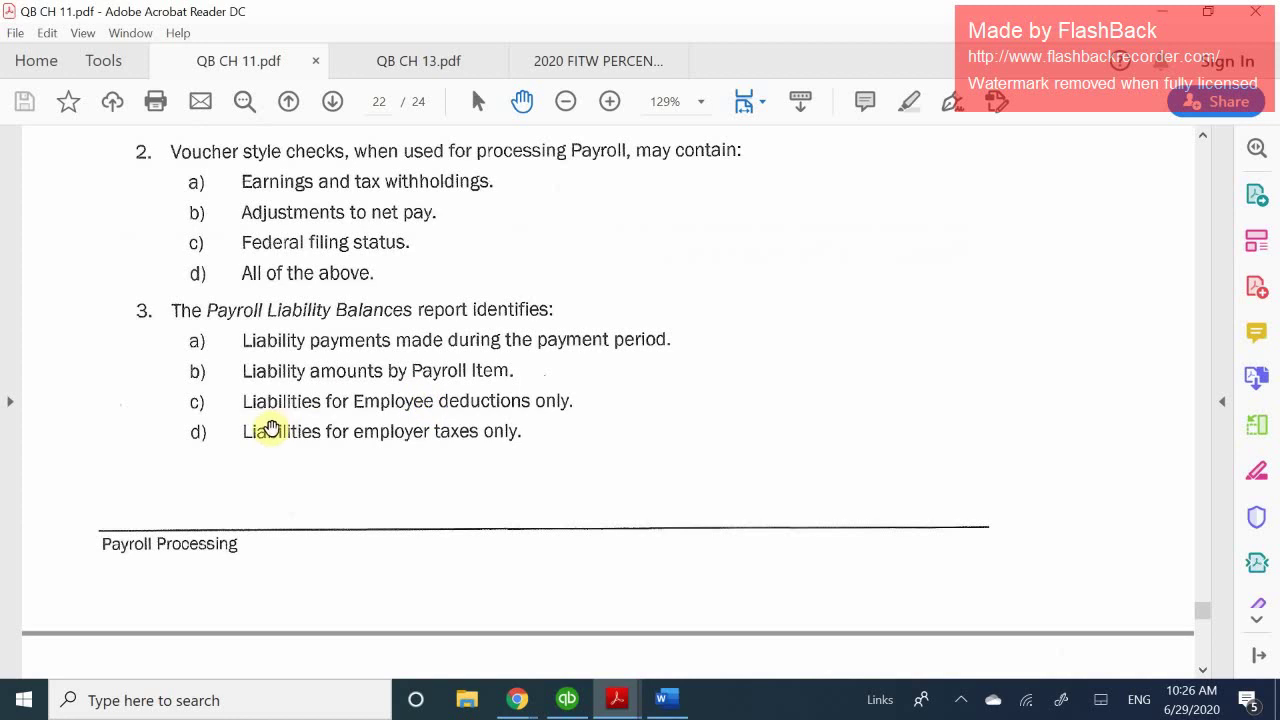
scroll(308, 405, "down", 1)
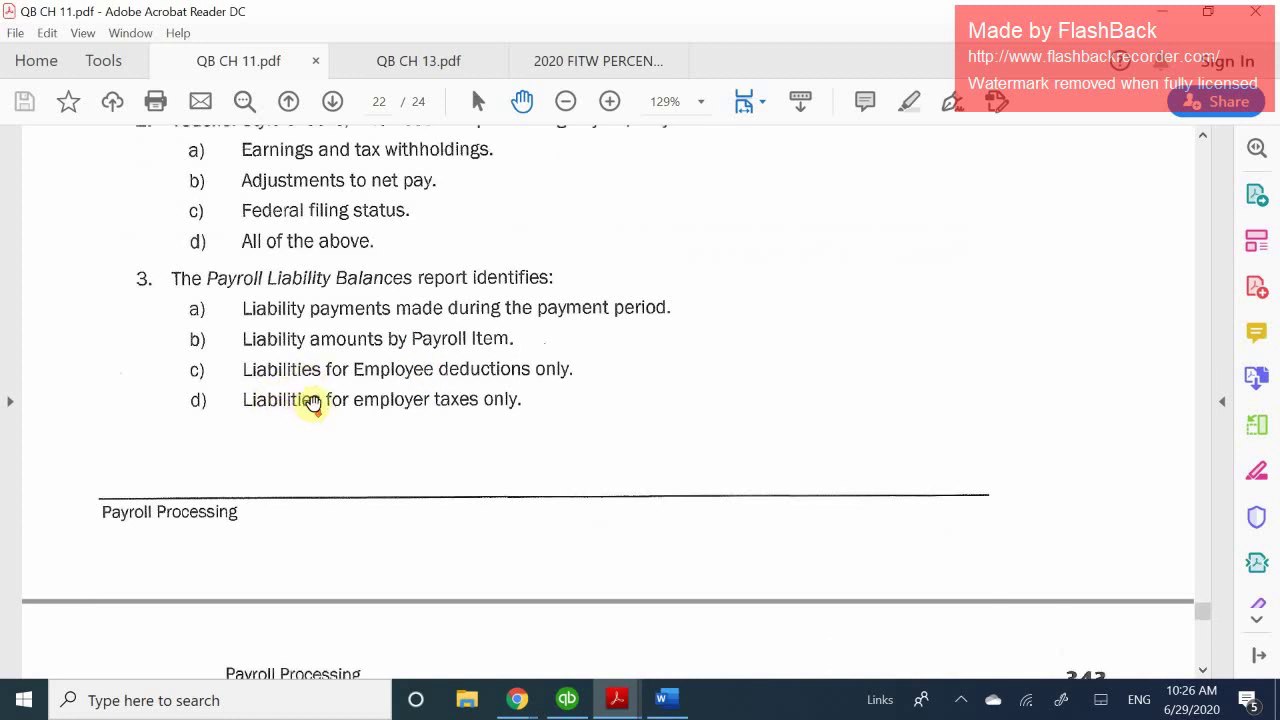
scroll(315, 405, "down", 8)
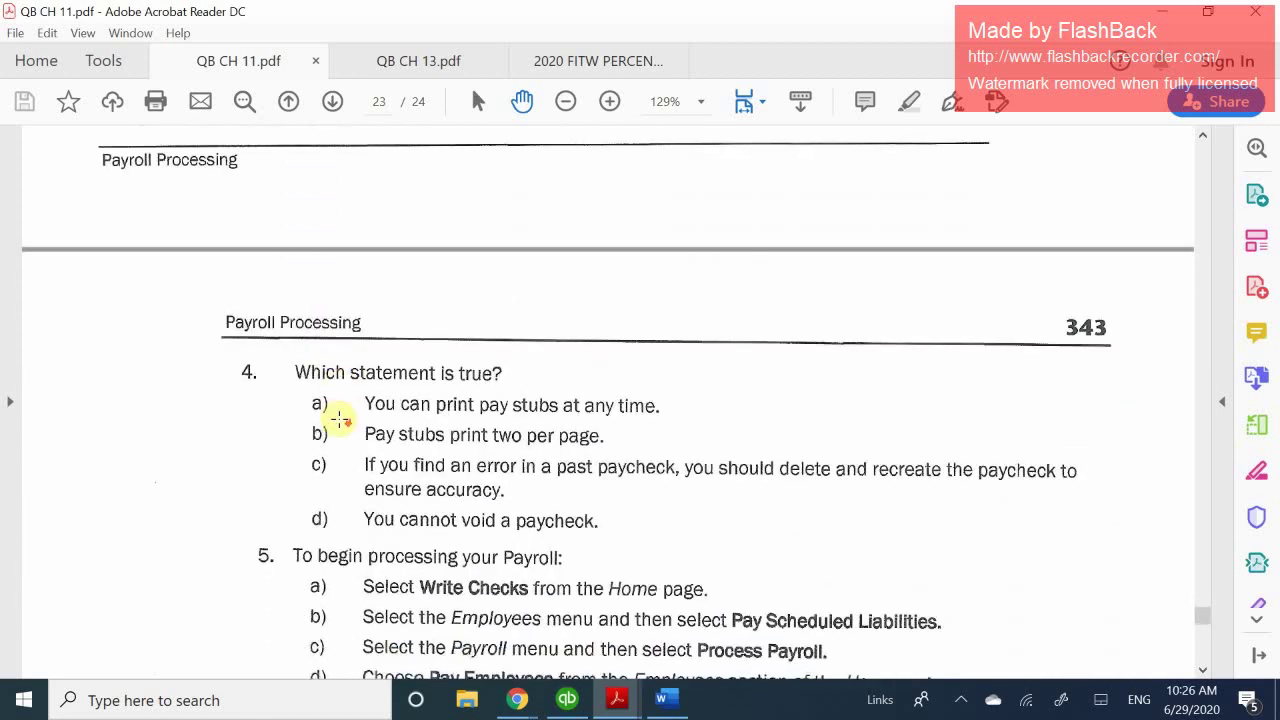
scroll(340, 419, "down", 3)
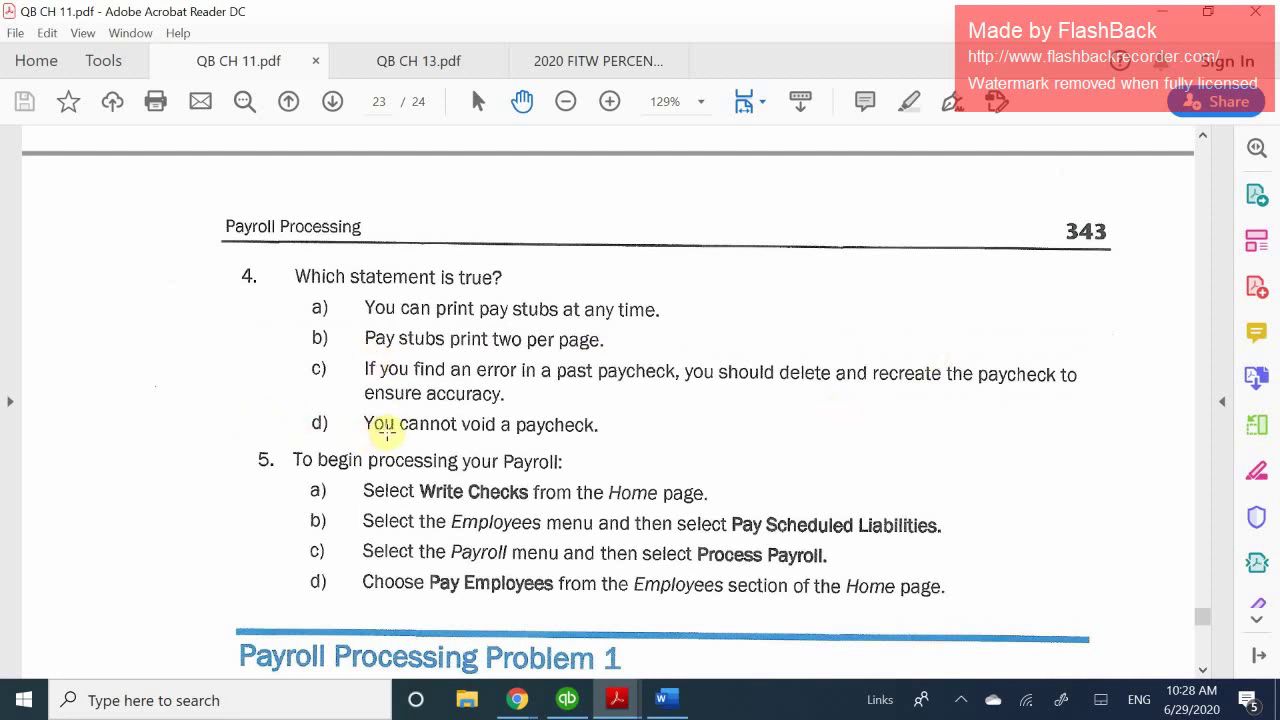
scroll(451, 418, "down", 1)
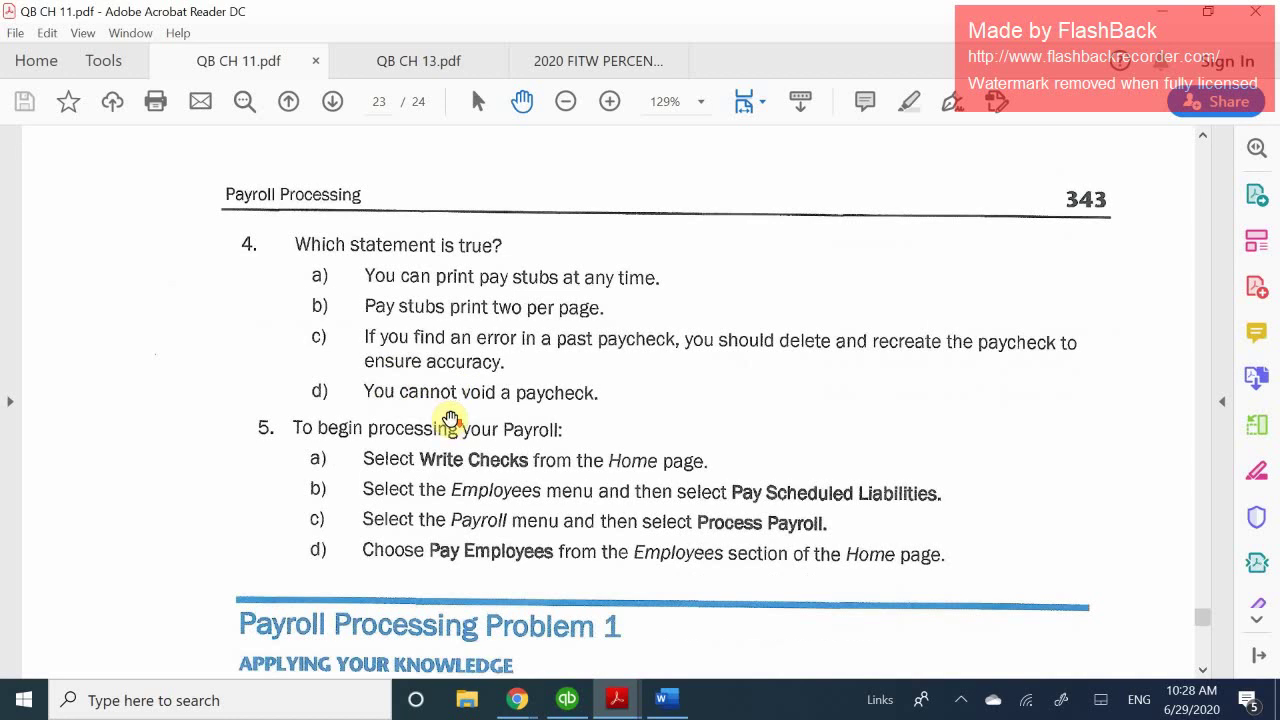
scroll(451, 418, "down", 4)
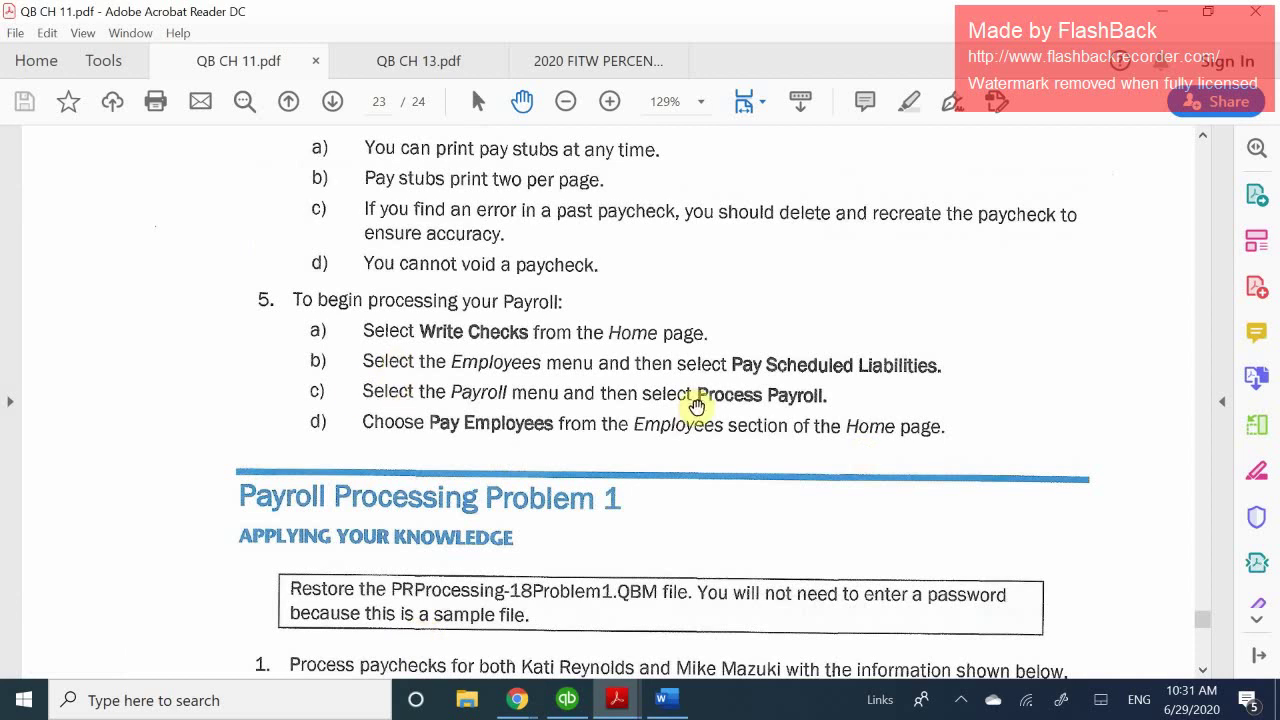
scroll(698, 407, "up", 2)
scroll(698, 407, "down", 6)
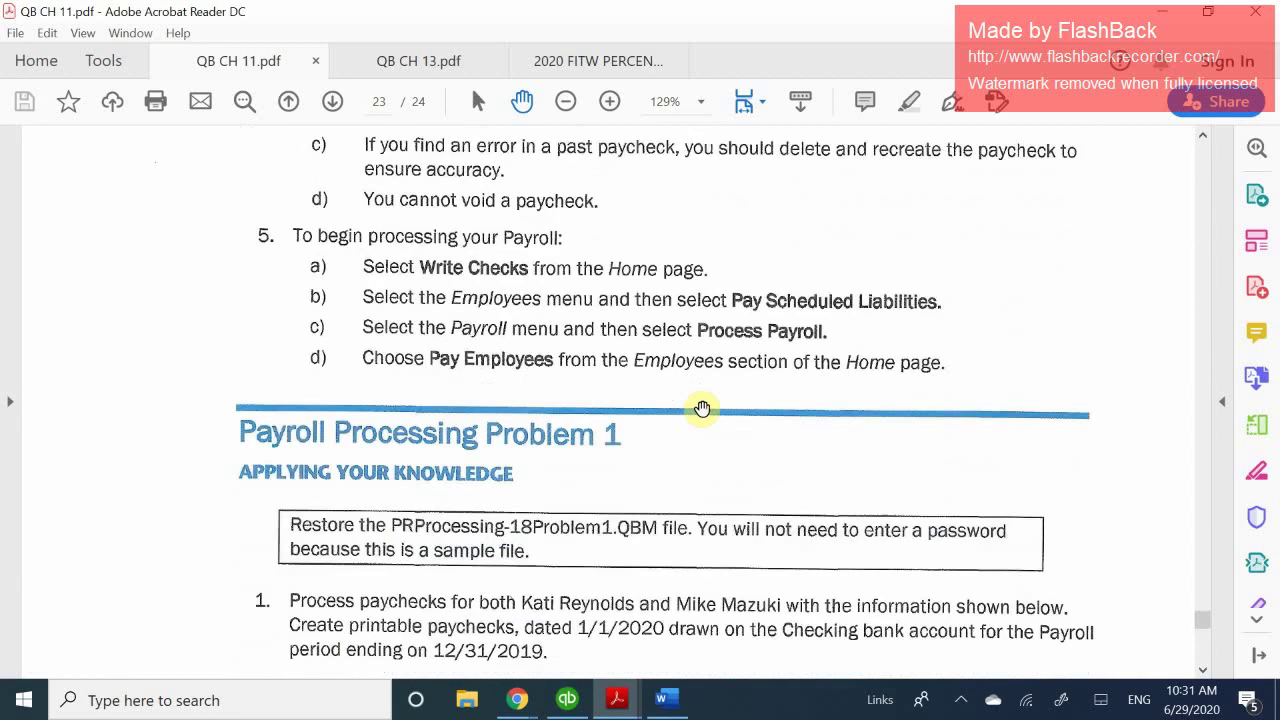
scroll(720, 420, "up", 7)
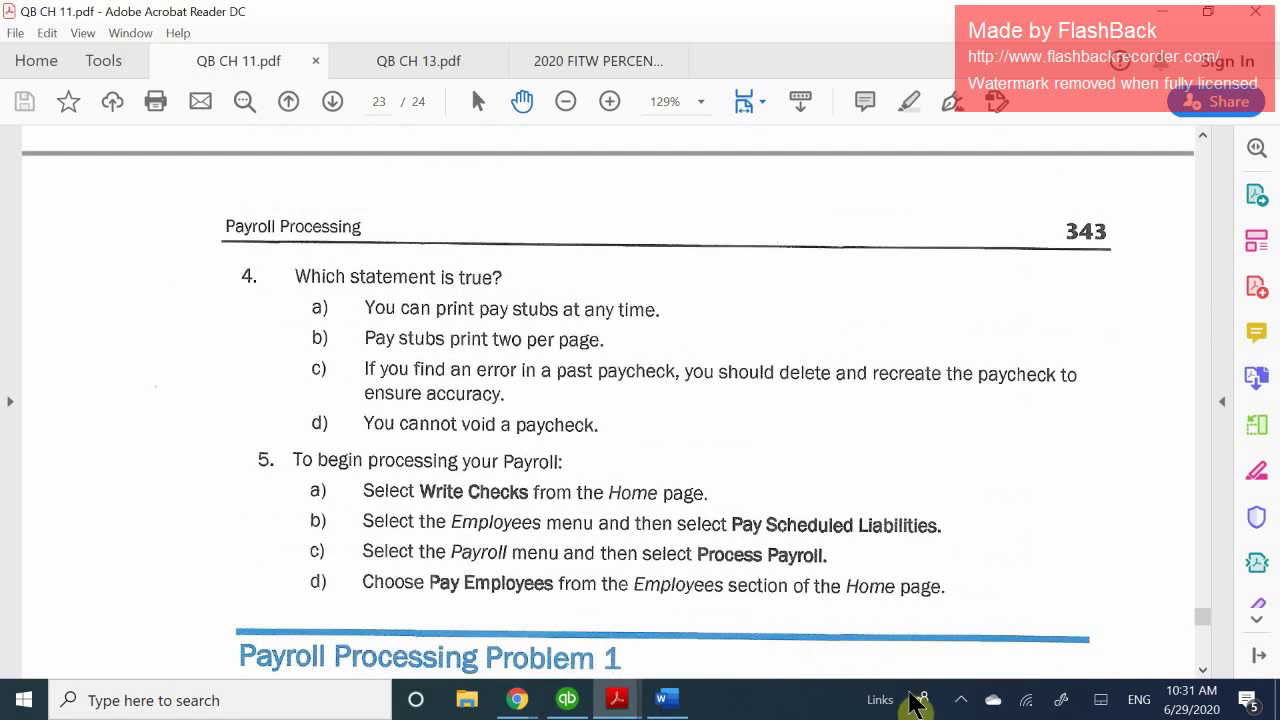
left_click(961, 700)
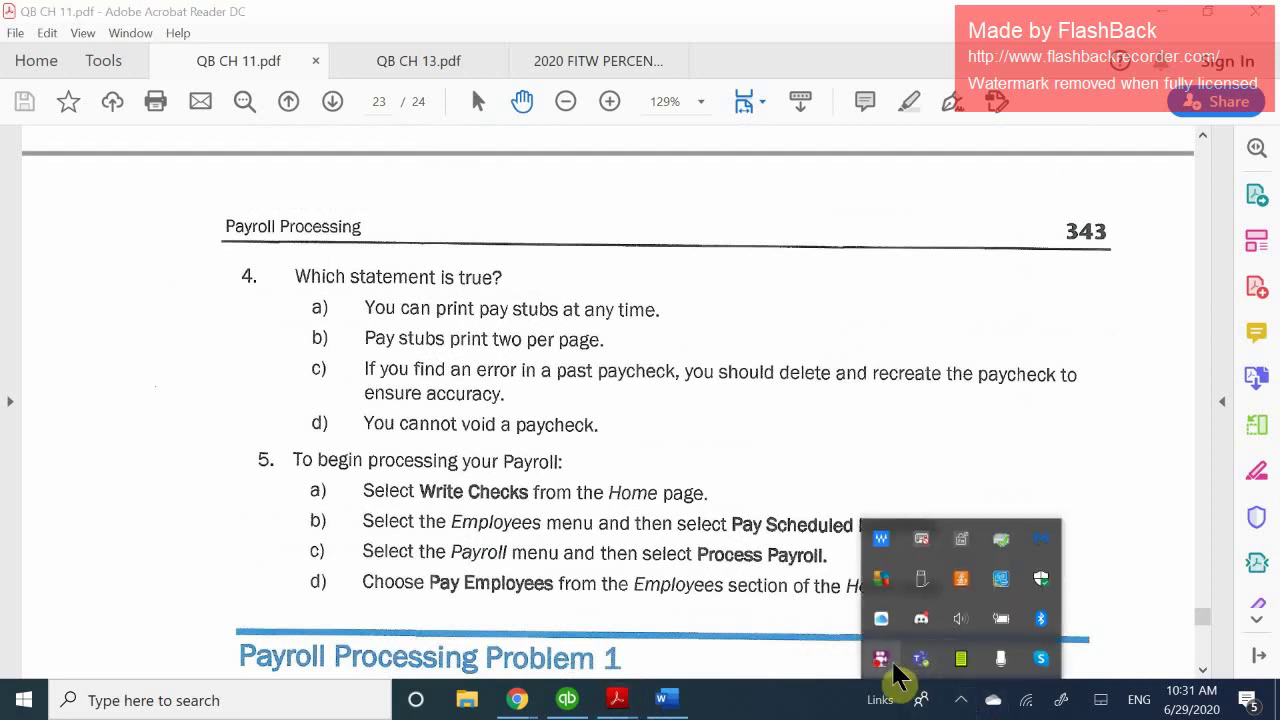